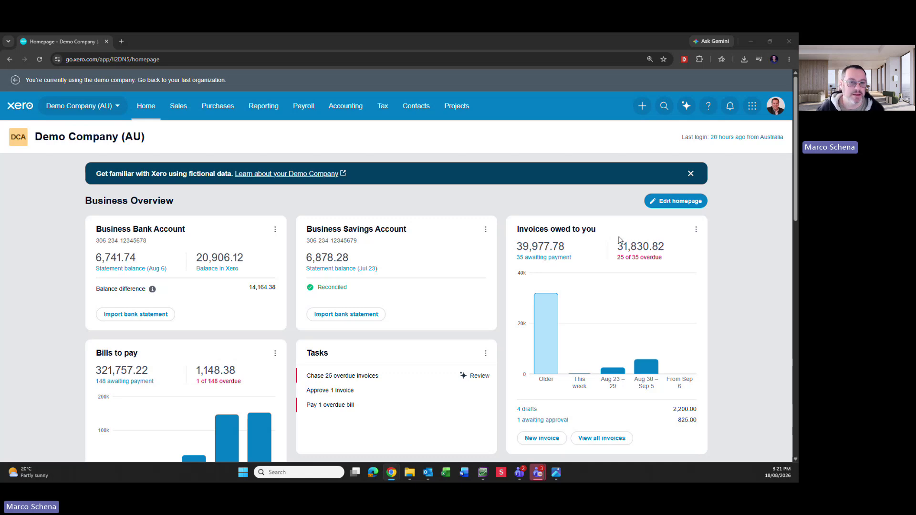
Open the list of purchase bills that are awaiting payment
click(220, 110)
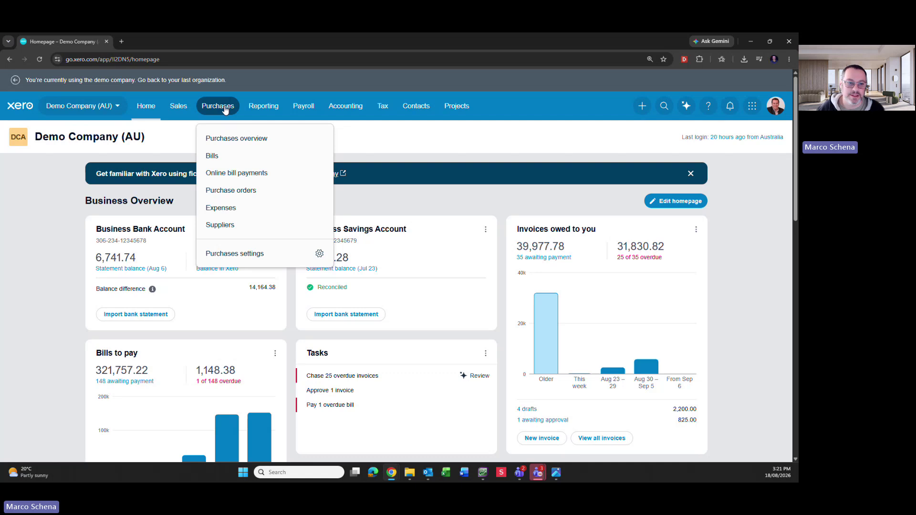
click(234, 157)
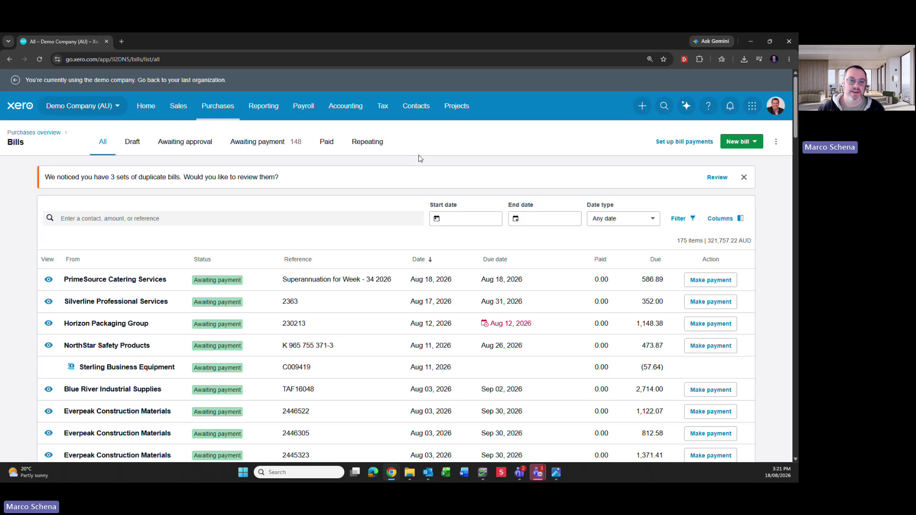
click(292, 149)
key(ctrl+plus)
key(ctrl+plus)
key(ctrl+plus)
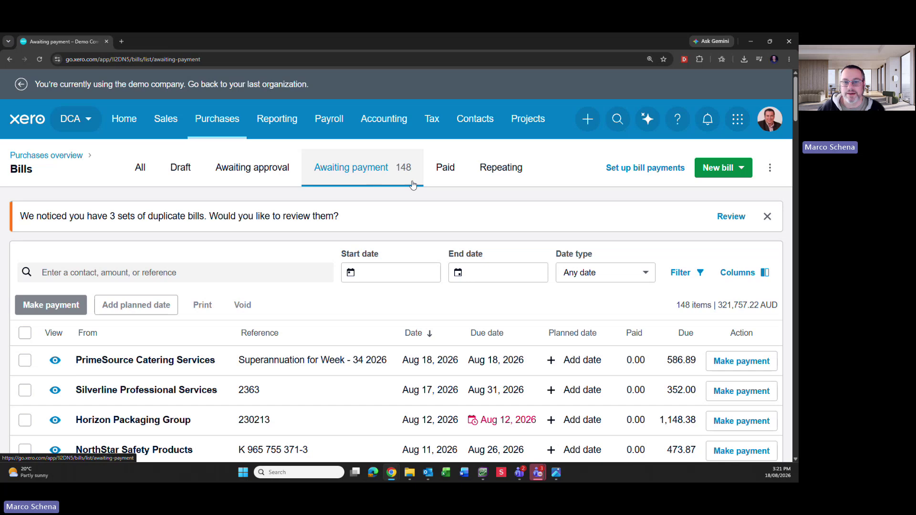
Sort the awaiting-payment bills by planned date in ascending order
click(583, 336)
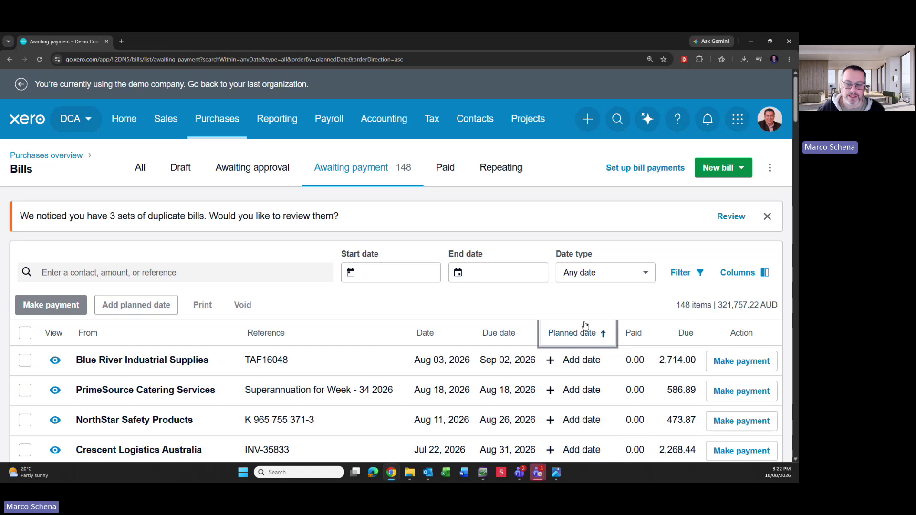
scroll(582, 410, down, 3)
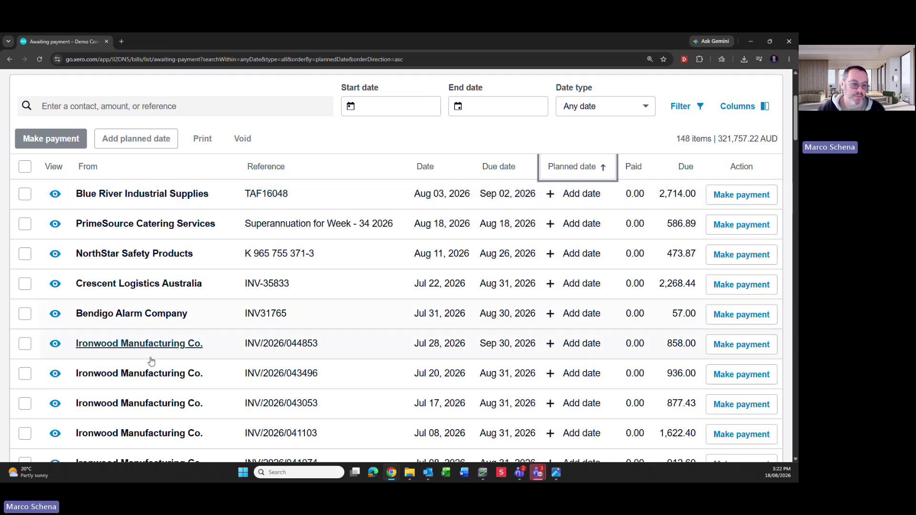
scroll(349, 272, up, 2)
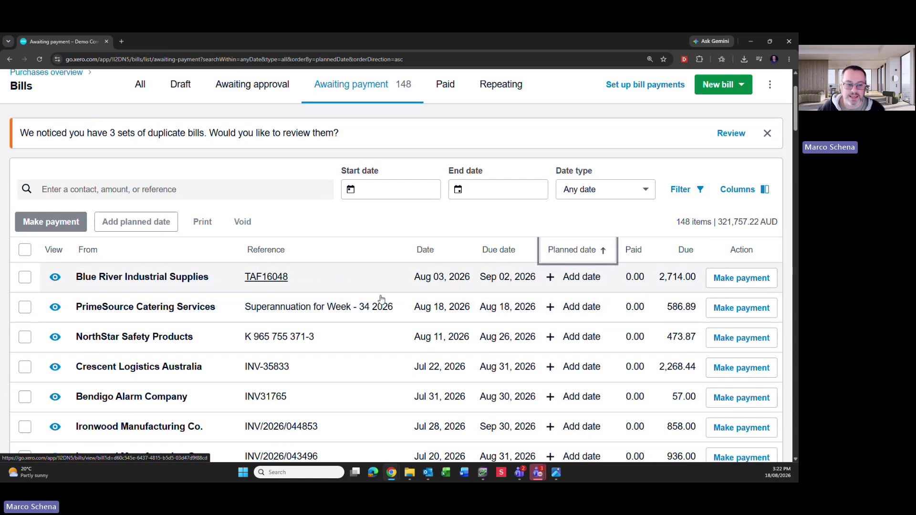
scroll(490, 339, down, 2)
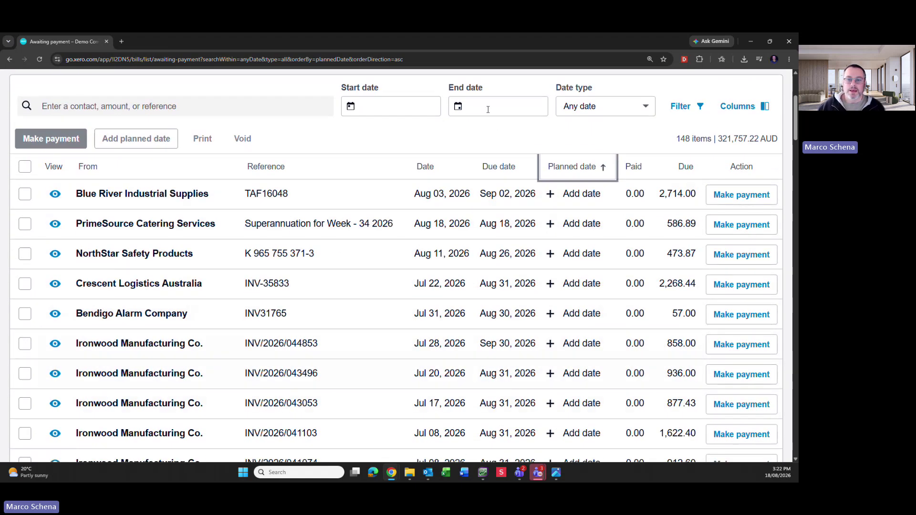
Filter the bills by due date with an end date of Aug 18, 2026
click(587, 105)
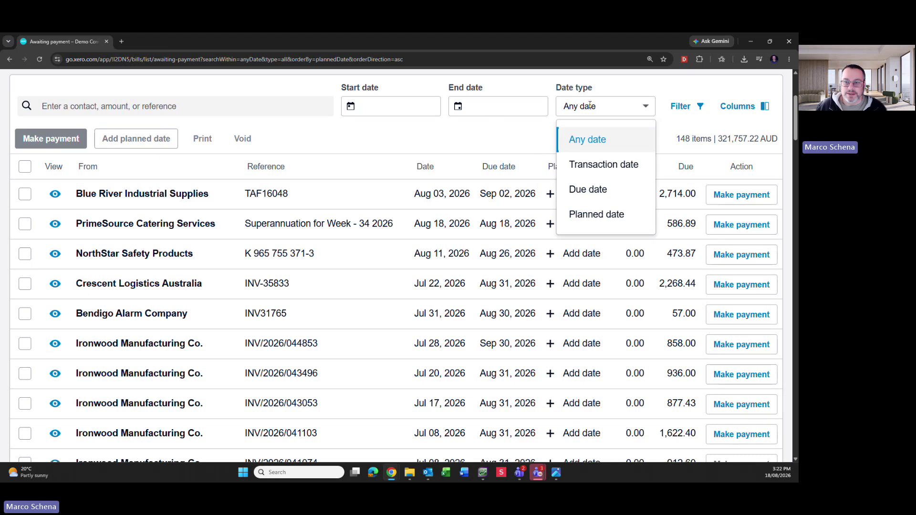
click(584, 191)
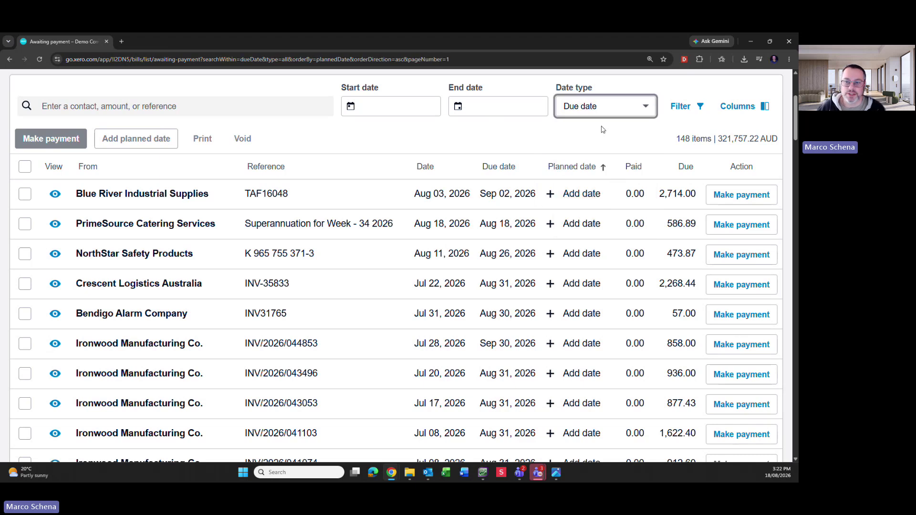
click(516, 109)
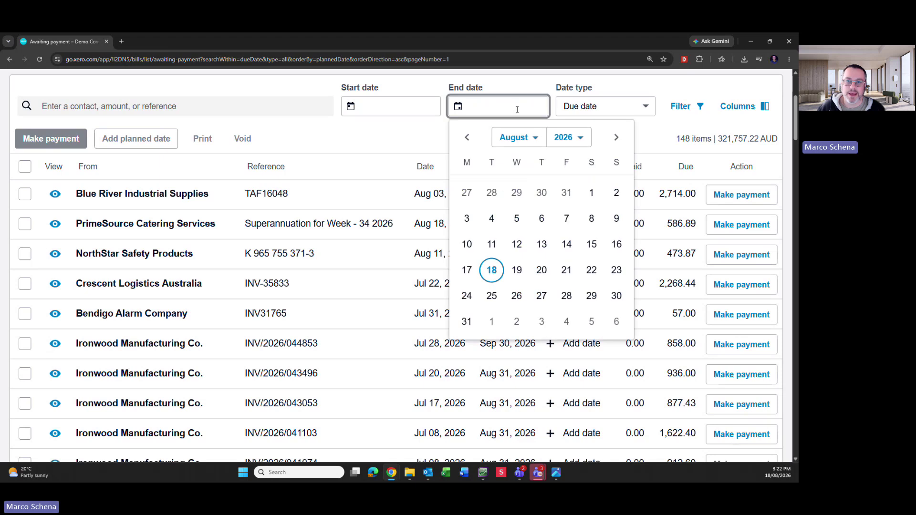
click(493, 271)
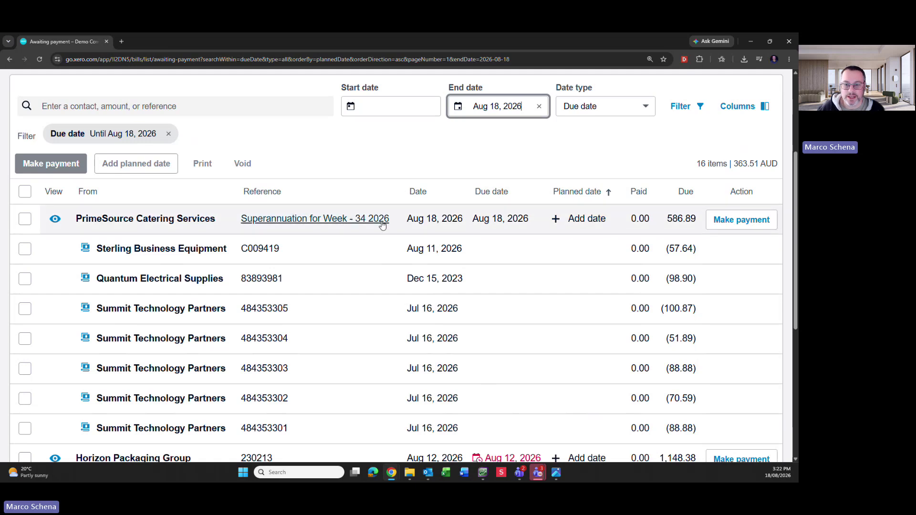
Set the planned date to Aug 18, 2026 on the PrimeSource Catering Services and Horizon Packaging Group bills
click(575, 224)
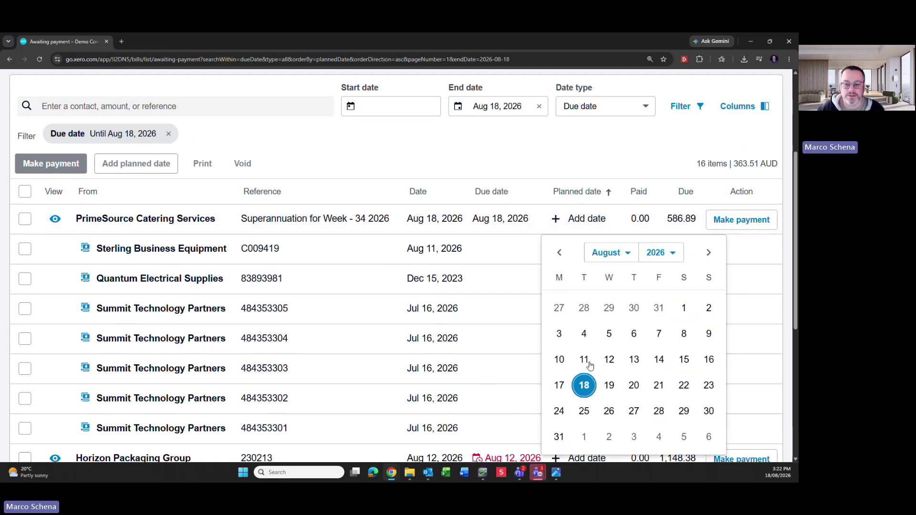
click(587, 384)
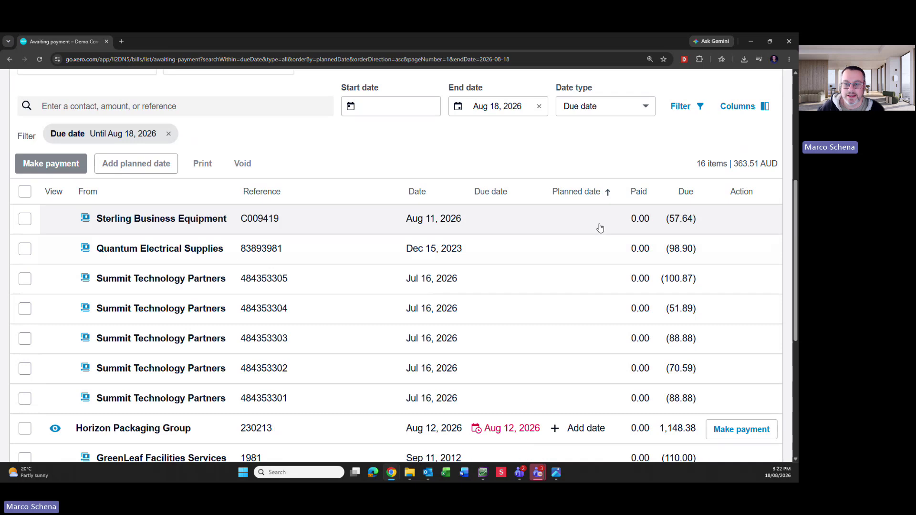
scroll(564, 151, down, 6)
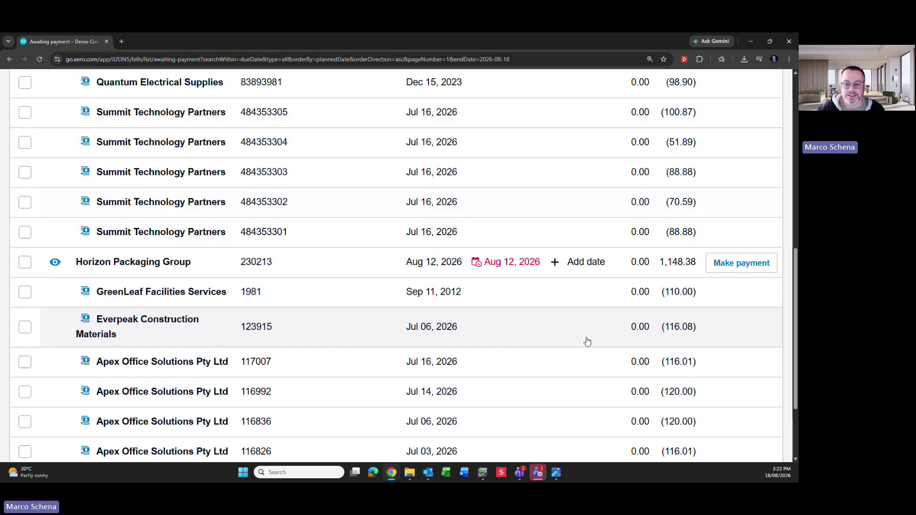
scroll(594, 415, up, 4)
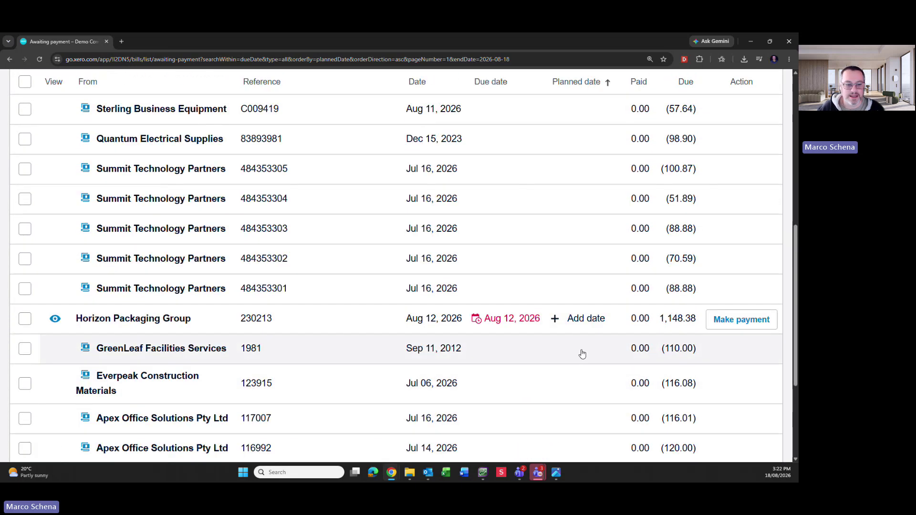
click(594, 319)
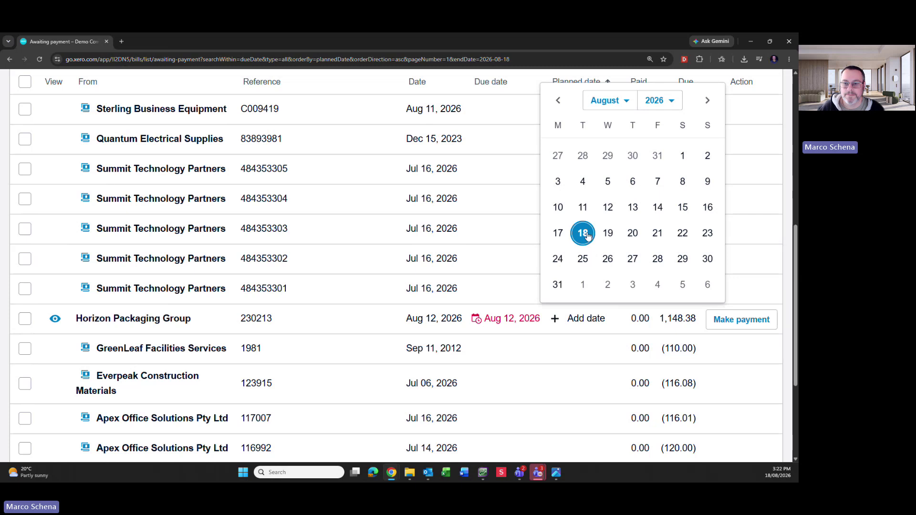
click(586, 235)
Review the filtered bills and planned date summary, and extend the due date filter's end date to Aug 25, 2026
scroll(591, 244, up, 3)
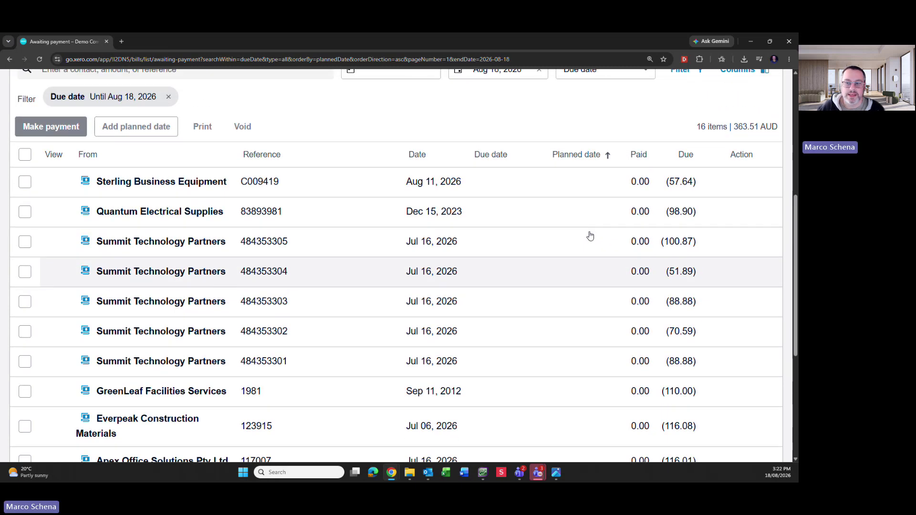
scroll(353, 286, down, 4)
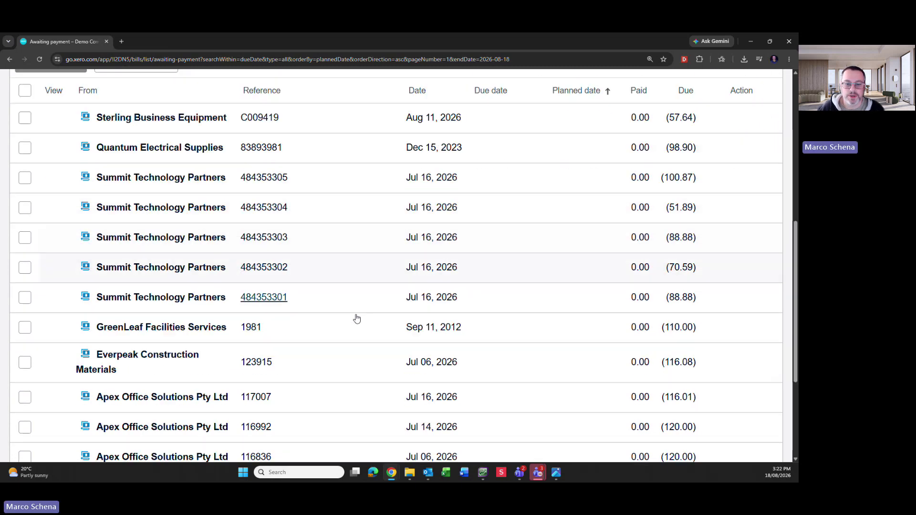
scroll(354, 286, up, 2)
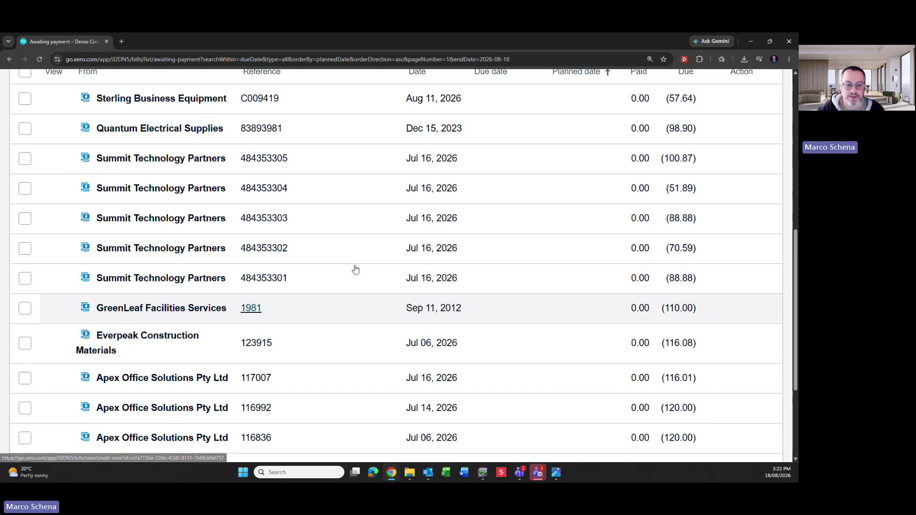
scroll(354, 277, down, 3)
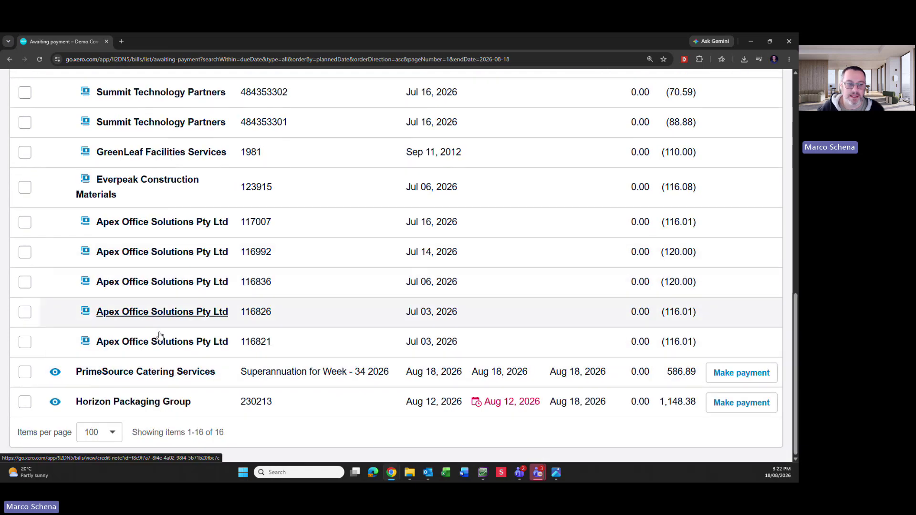
scroll(306, 224, up, 3)
scroll(307, 221, up, 5)
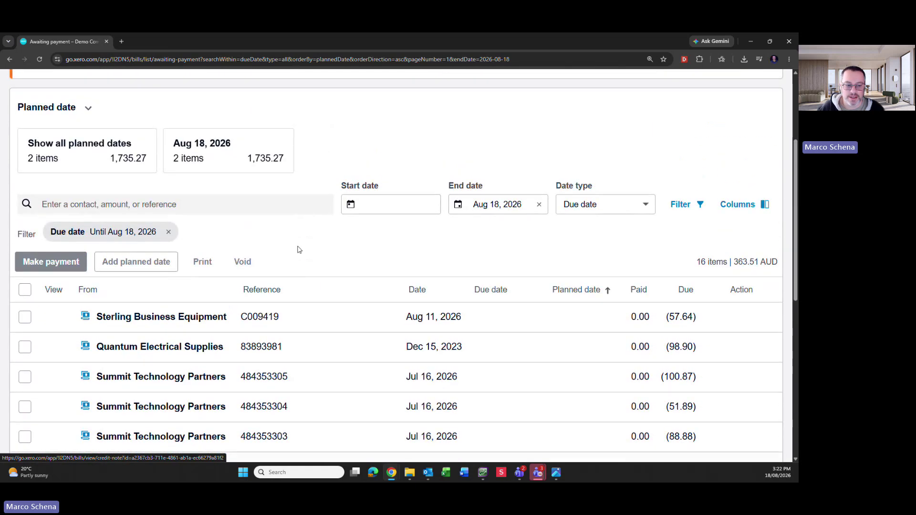
click(499, 206)
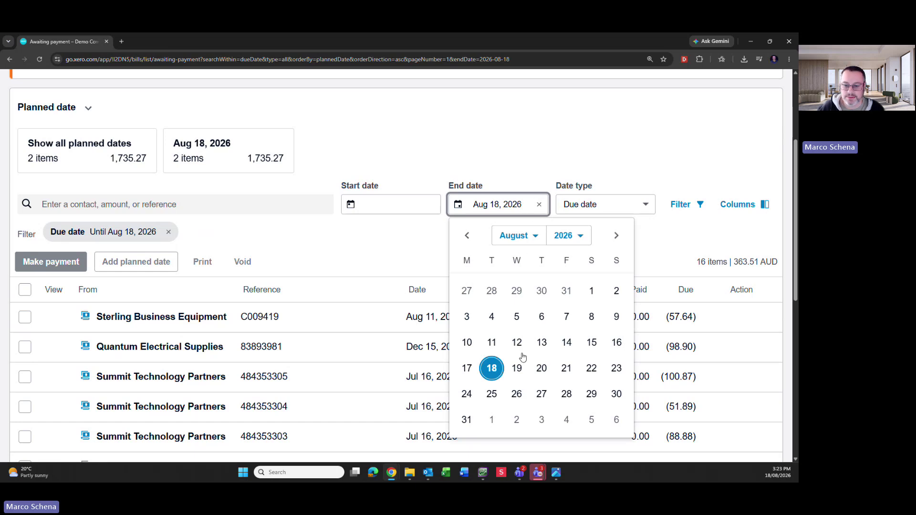
click(493, 395)
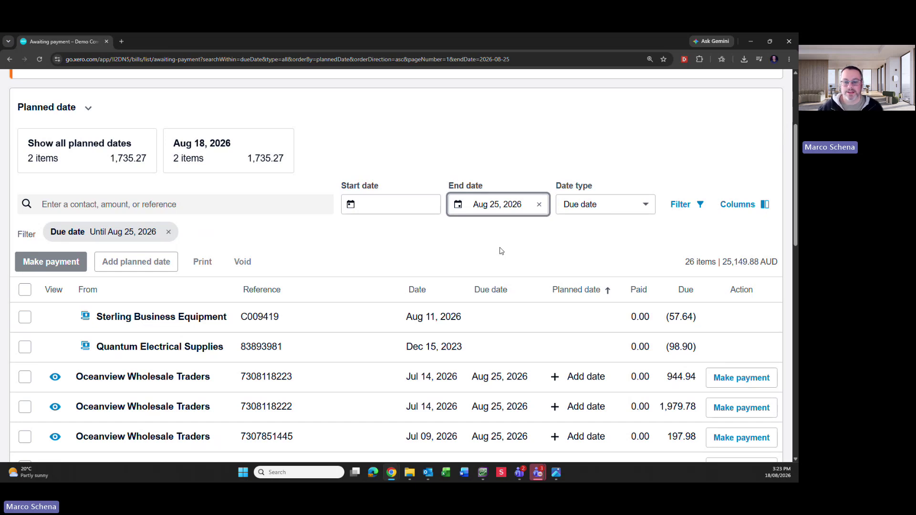
Bulk-set the planned date to Aug 25, 2026 on the six Oceanview, three BrightPath and one Sterling Business Equipment bills due Aug 25
scroll(513, 239, down, 2)
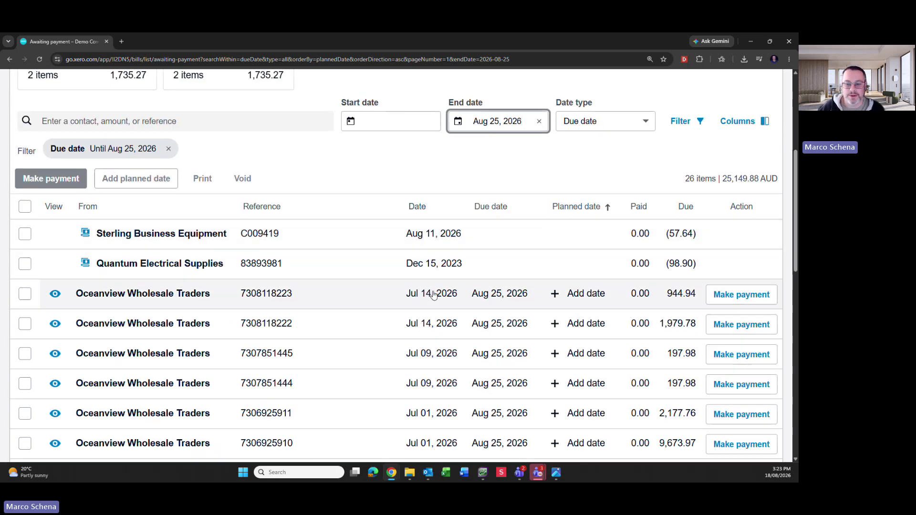
scroll(525, 334, down, 4)
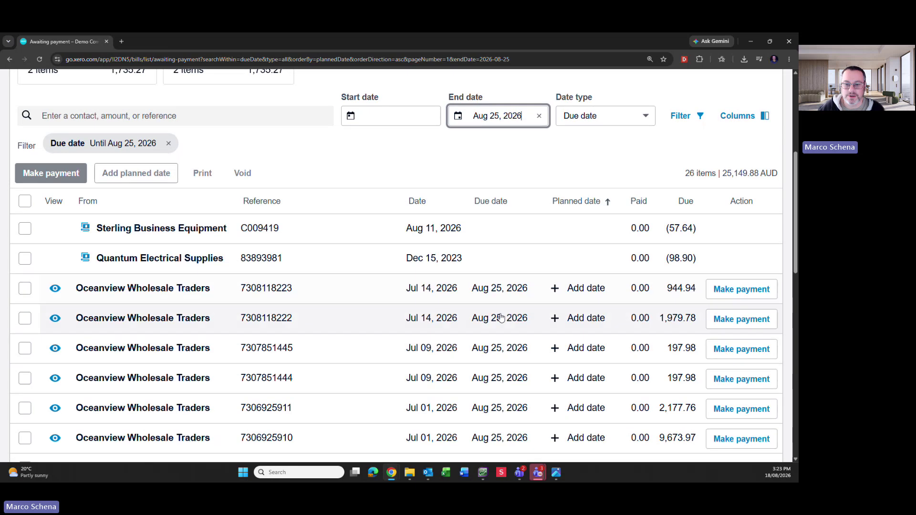
scroll(429, 224, up, 1)
click(25, 127)
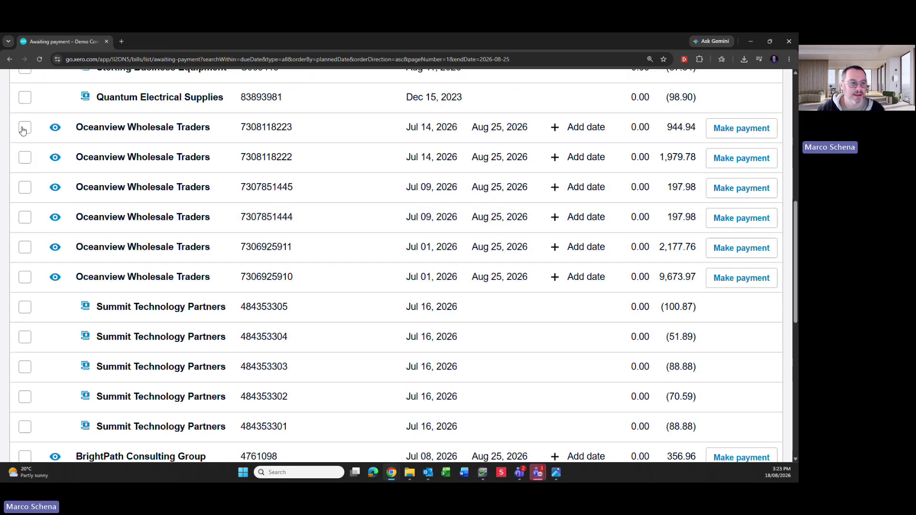
shift+click(25, 277)
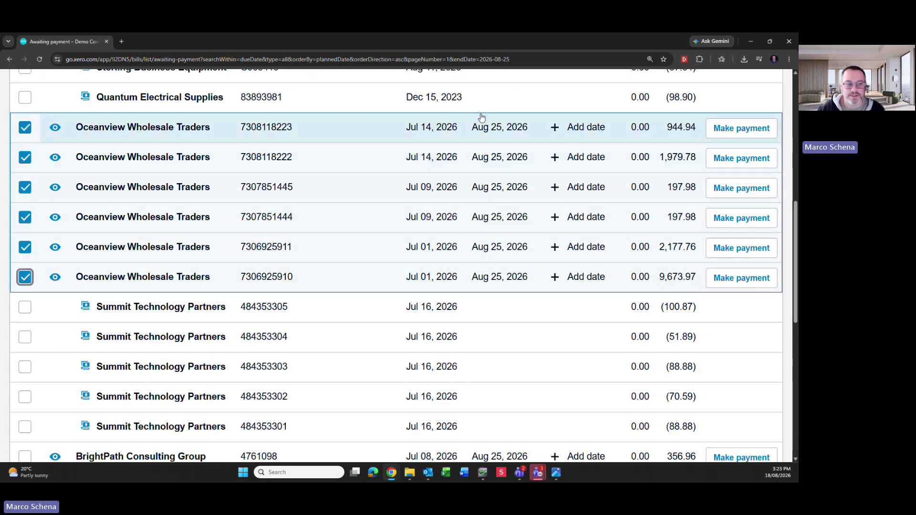
scroll(526, 301, down, 4)
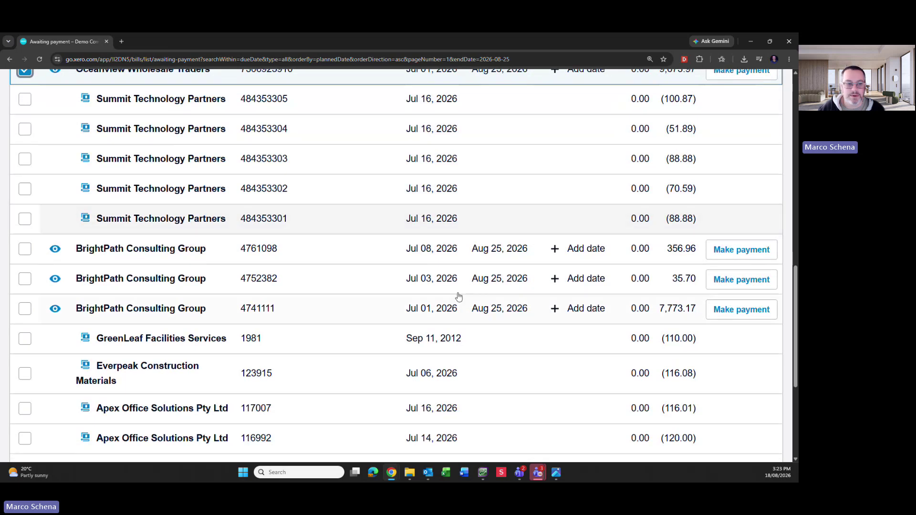
click(25, 250)
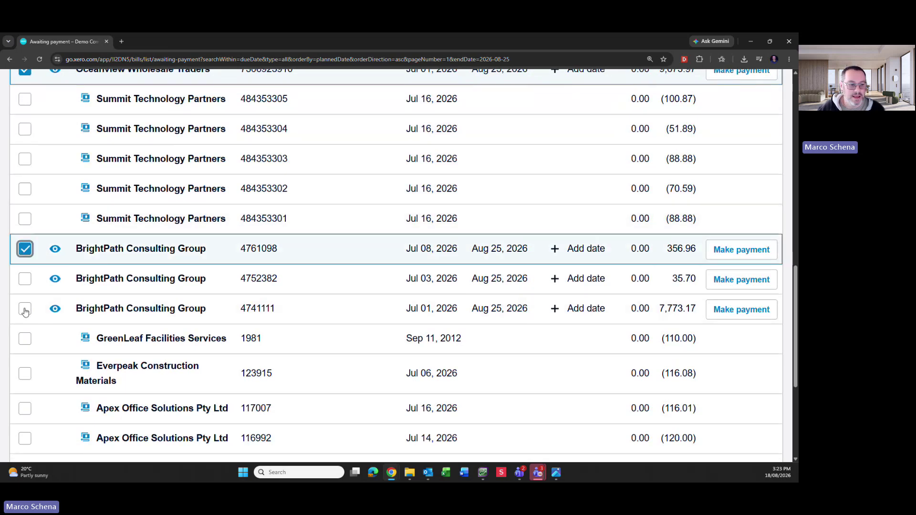
click(25, 279)
click(25, 309)
scroll(517, 276, down, 4)
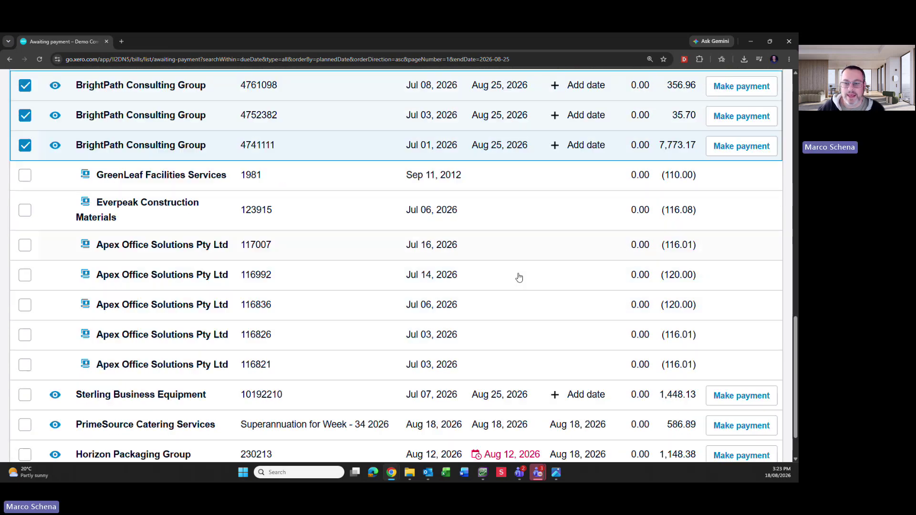
click(25, 350)
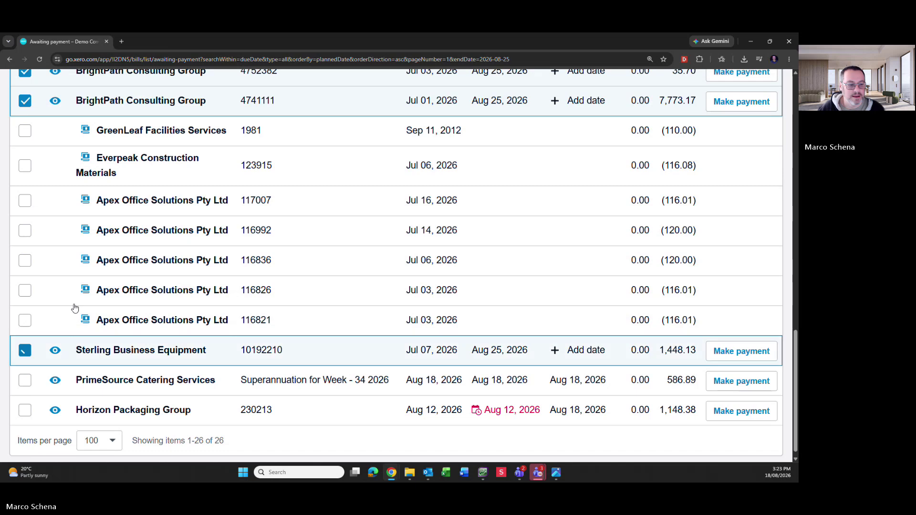
scroll(205, 209, up, 11)
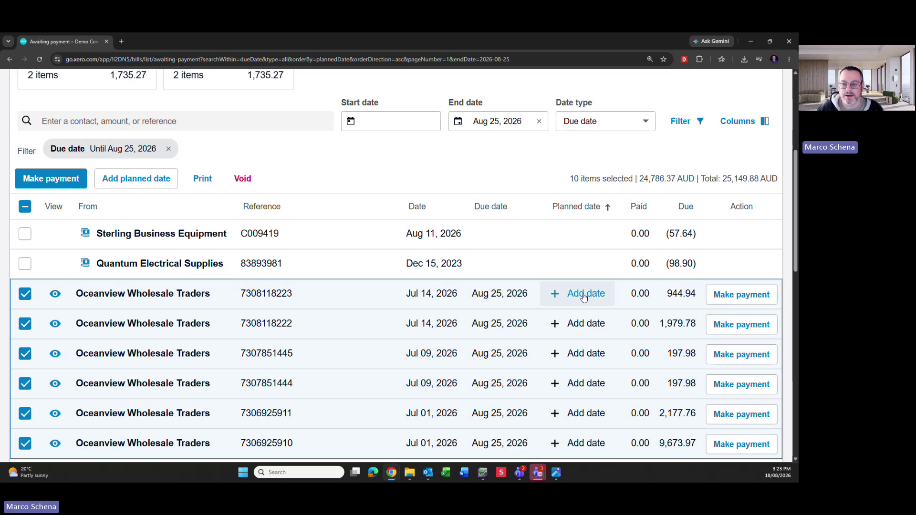
click(120, 187)
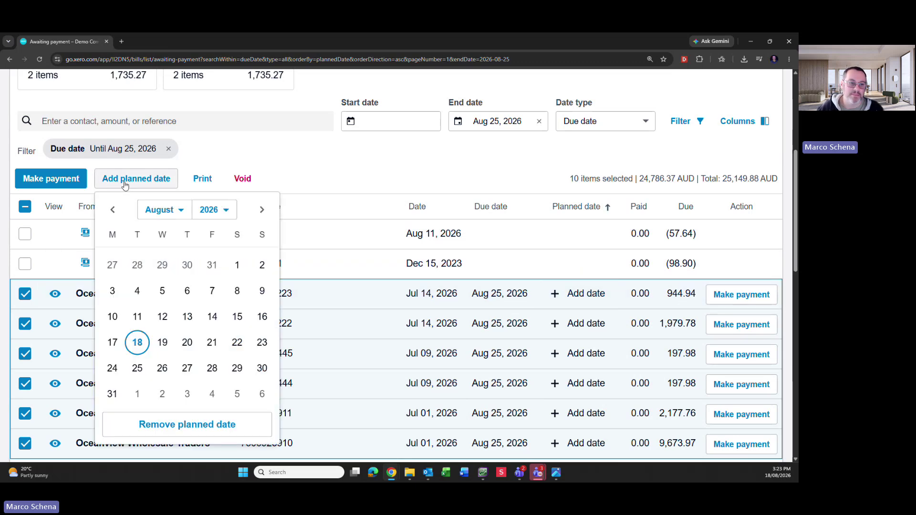
click(137, 369)
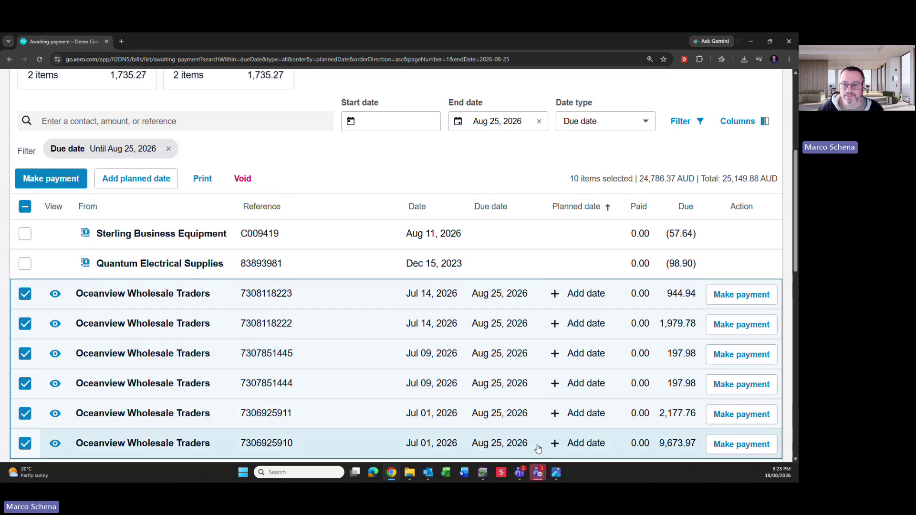
scroll(566, 370, down, 5)
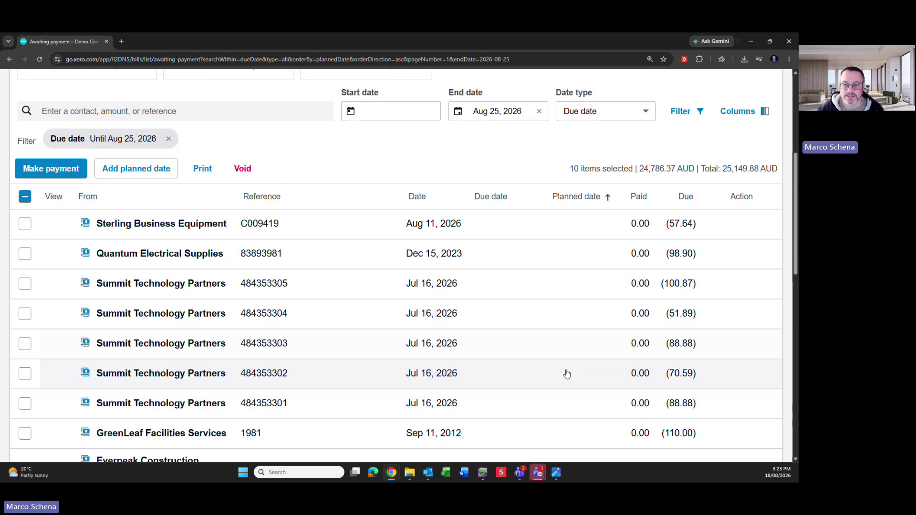
Review the planned dates on the bills due until Aug 25, 2026, along with the undated credit notes in the list
scroll(566, 370, down, 8)
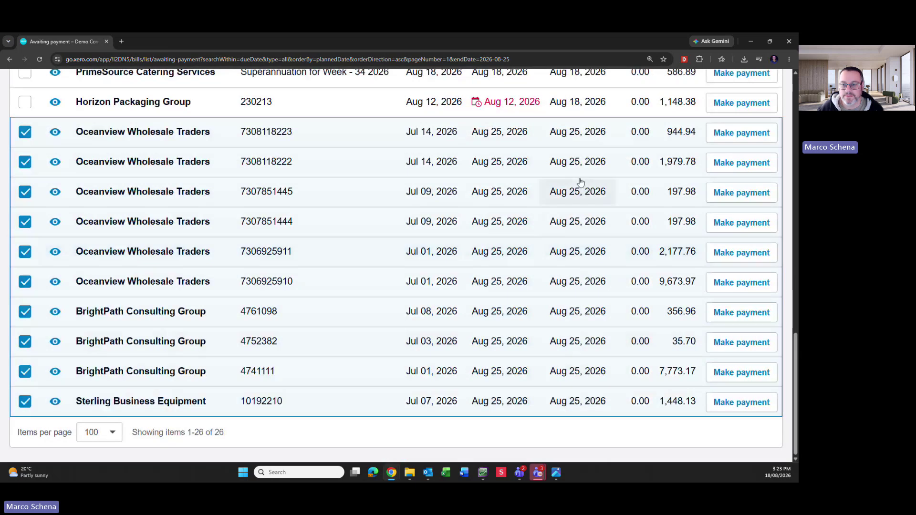
scroll(591, 411, up, 10)
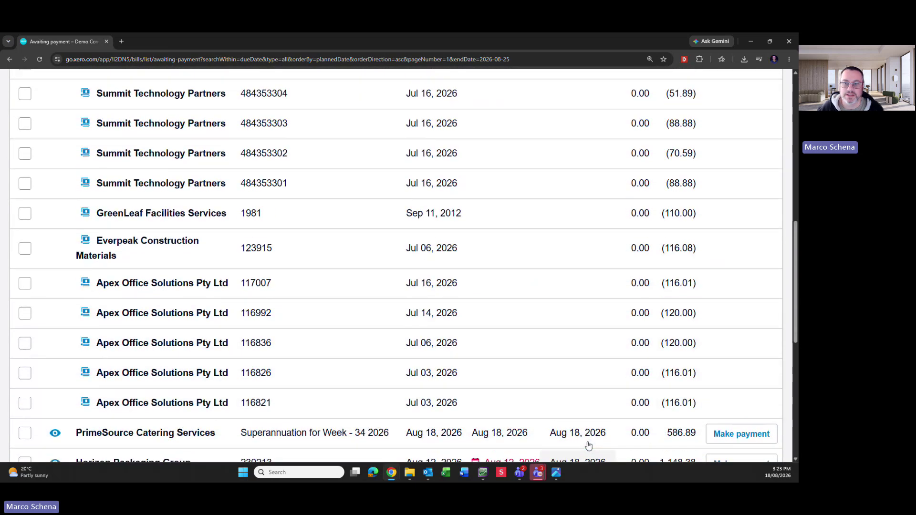
scroll(590, 452, up, 3)
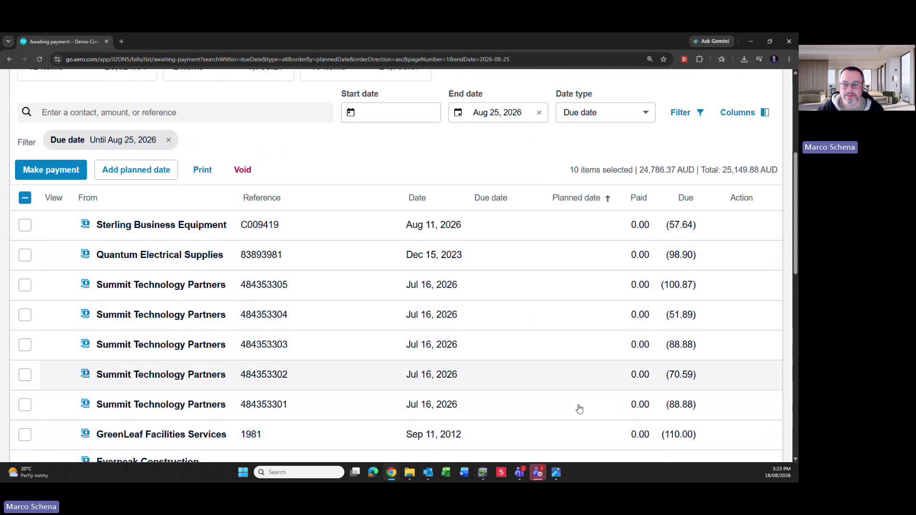
scroll(572, 365, down, 3)
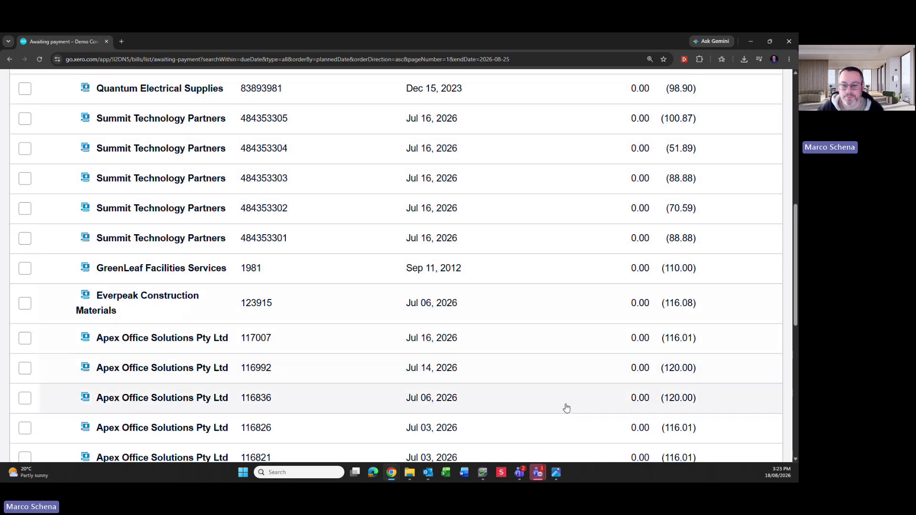
scroll(548, 238, down, 3)
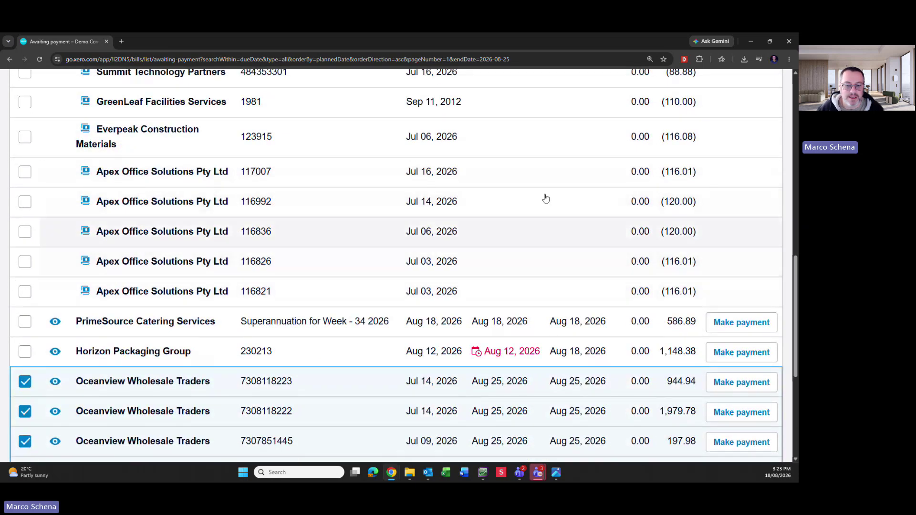
scroll(549, 213, down, 5)
scroll(552, 213, up, 10)
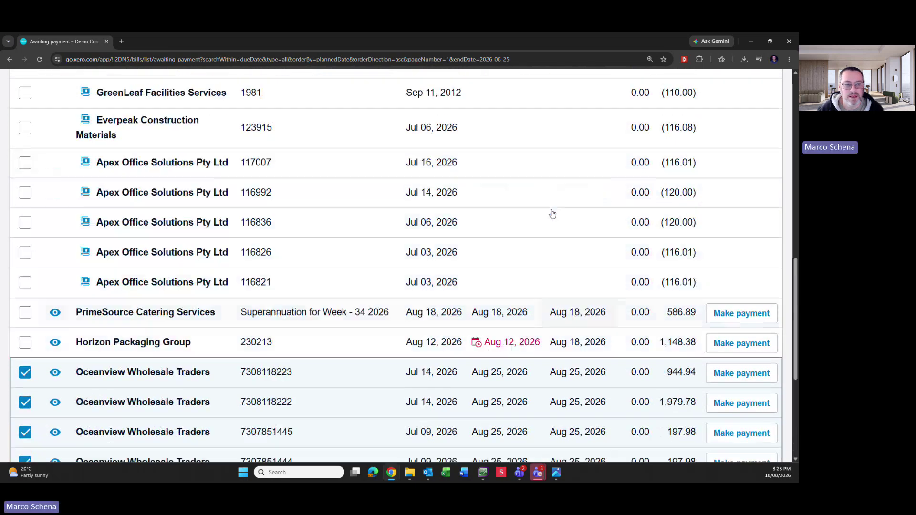
scroll(552, 213, up, 6)
scroll(555, 215, down, 4)
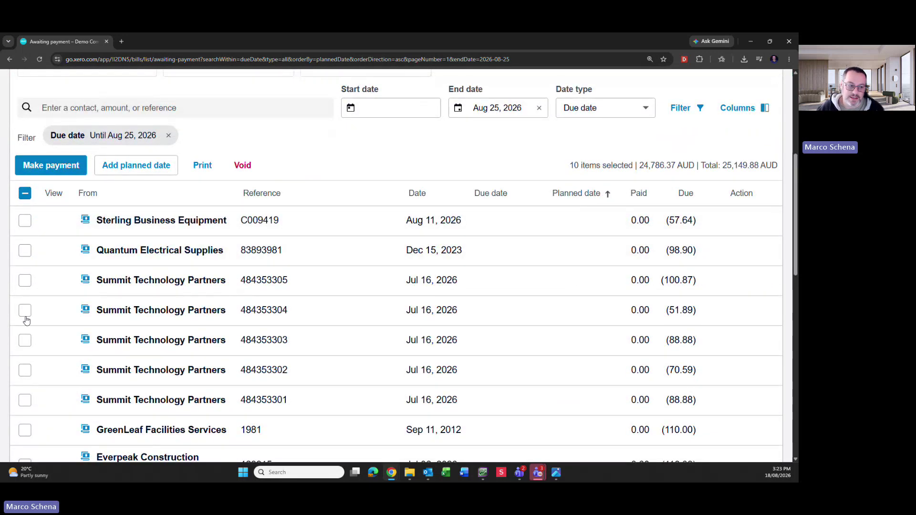
scroll(26, 320, down, 10)
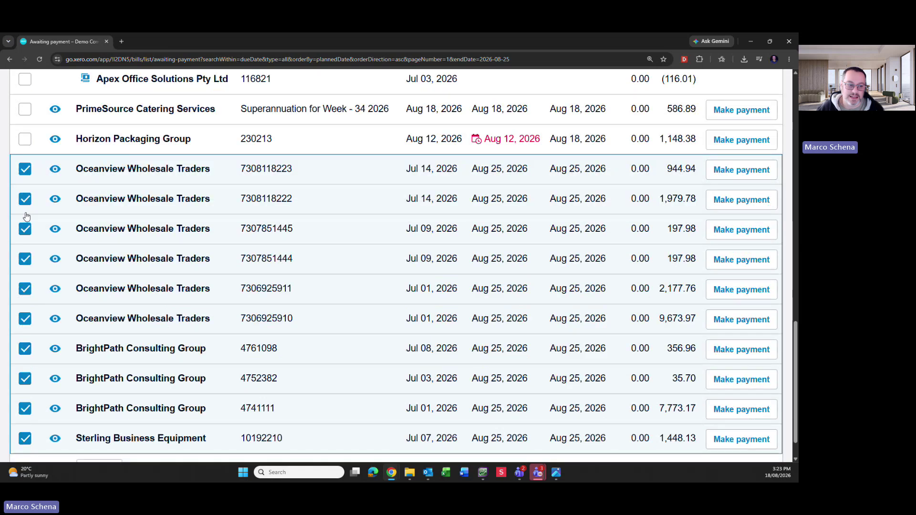
scroll(27, 218, up, 10)
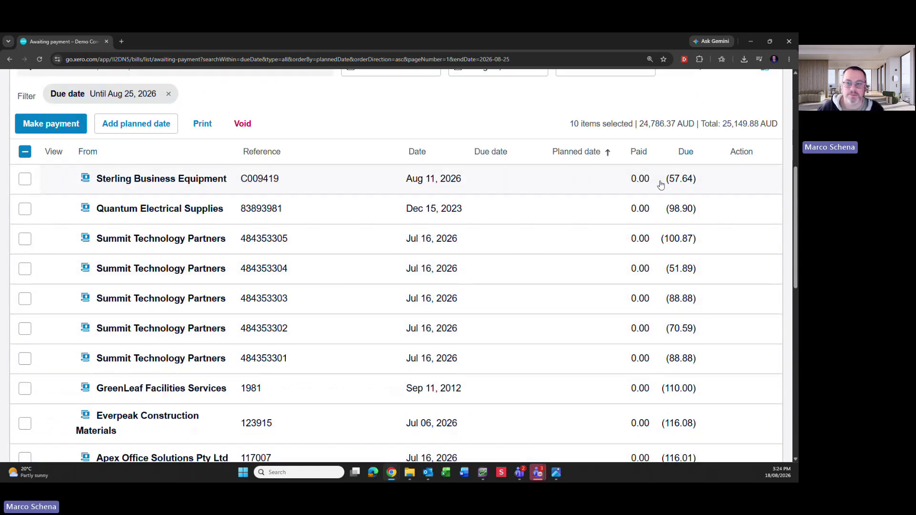
scroll(661, 185, up, 1)
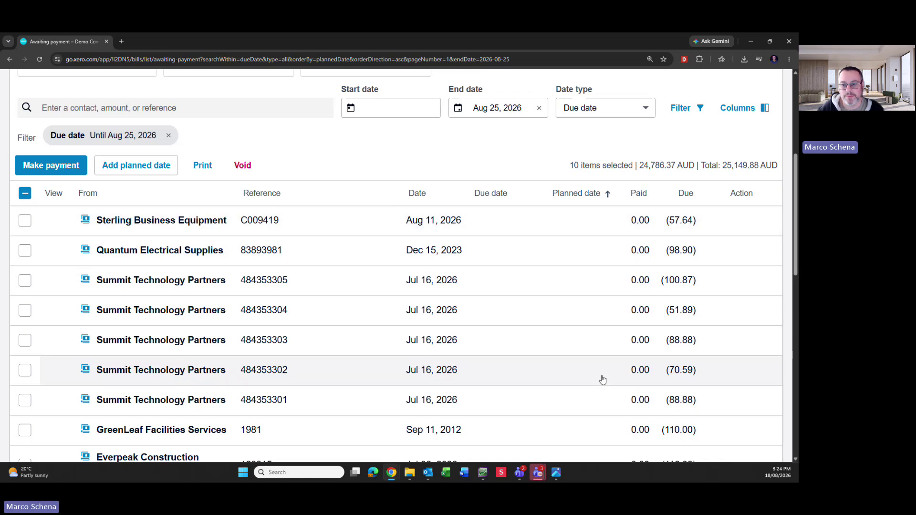
scroll(581, 352, down, 1)
scroll(582, 353, down, 10)
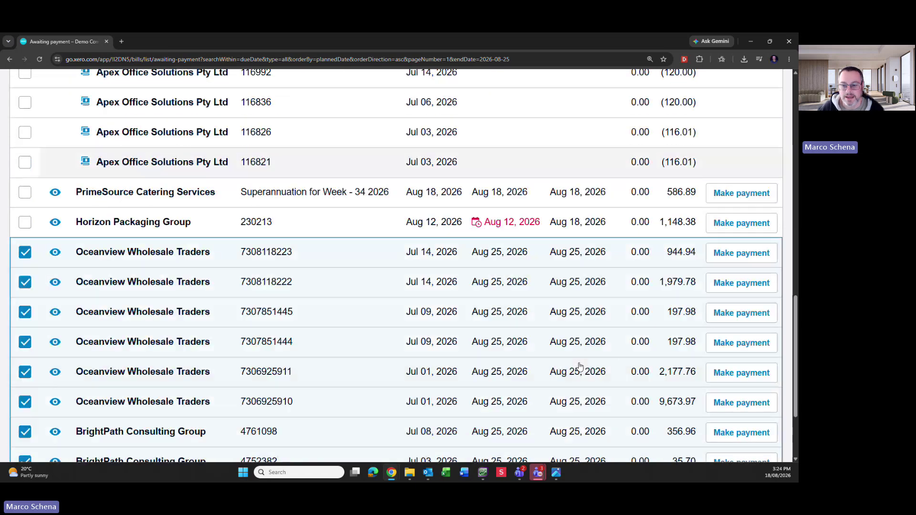
scroll(578, 369, up, 12)
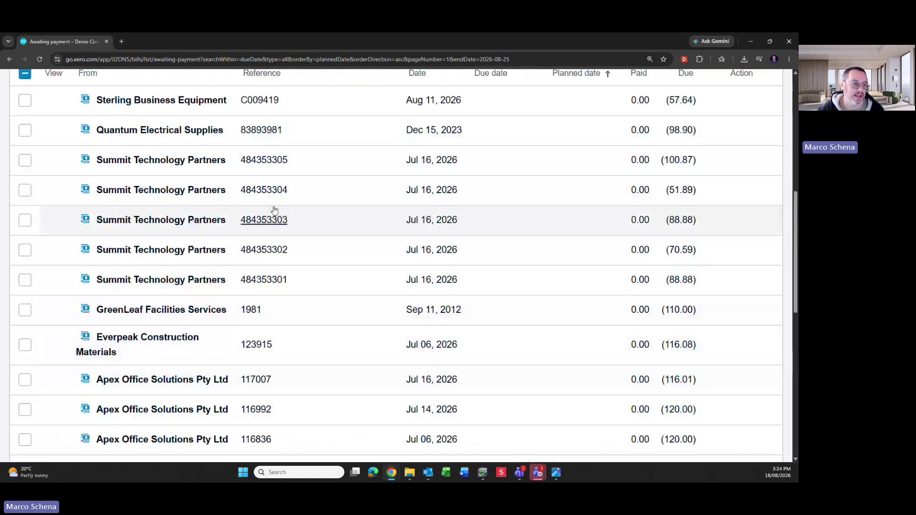
Clear the bill selection and extend the due date filter's end date to Sep 1, 2026
click(27, 241)
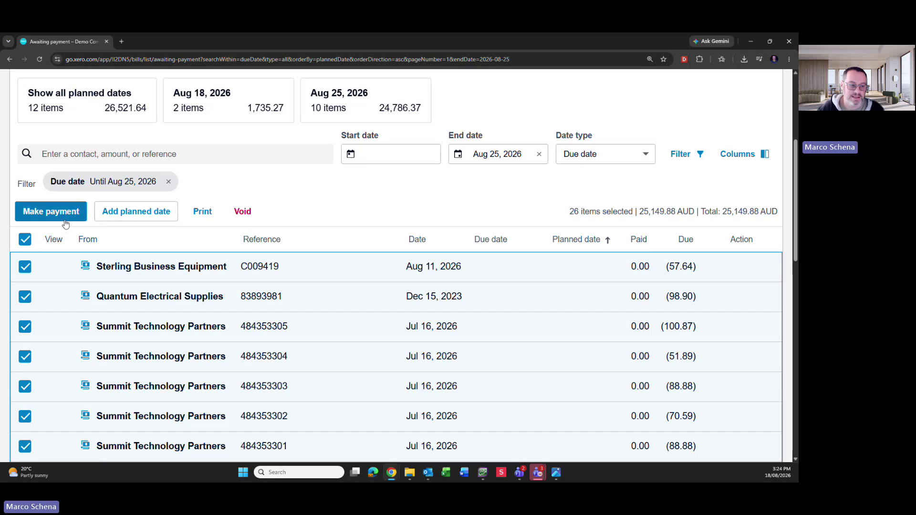
click(25, 239)
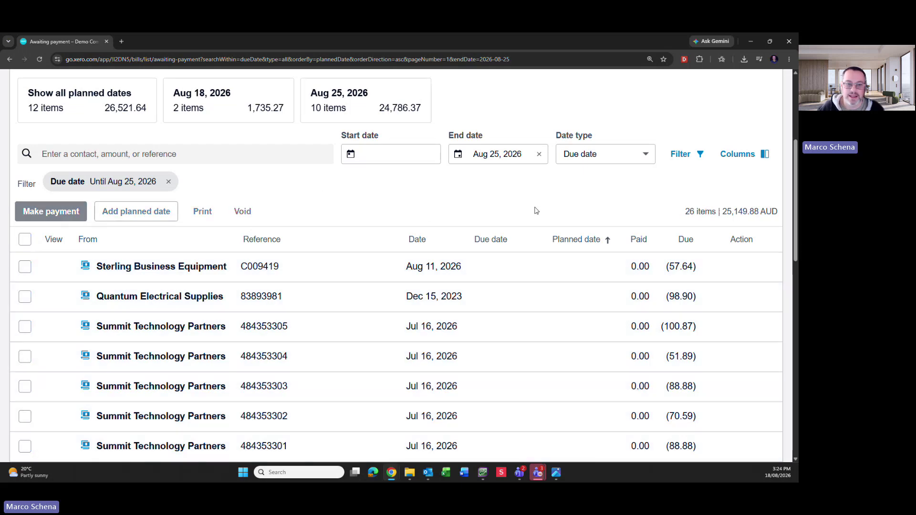
click(506, 153)
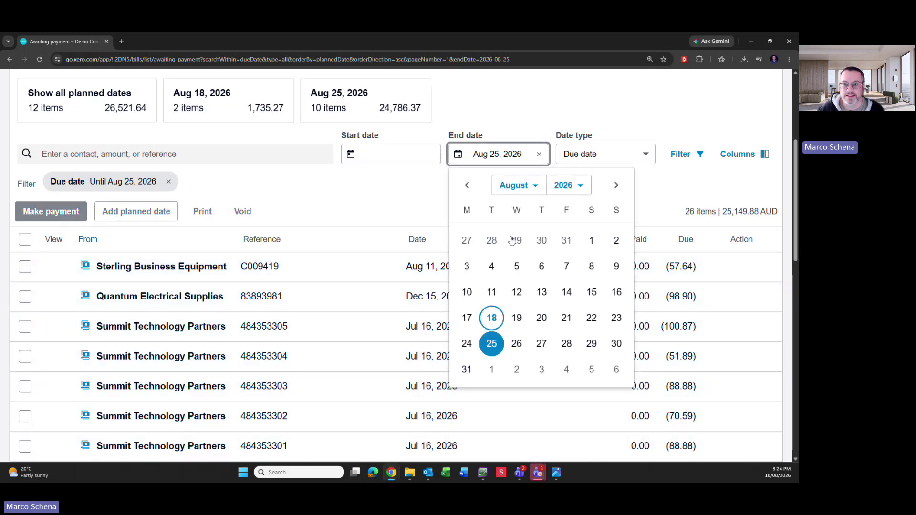
click(492, 370)
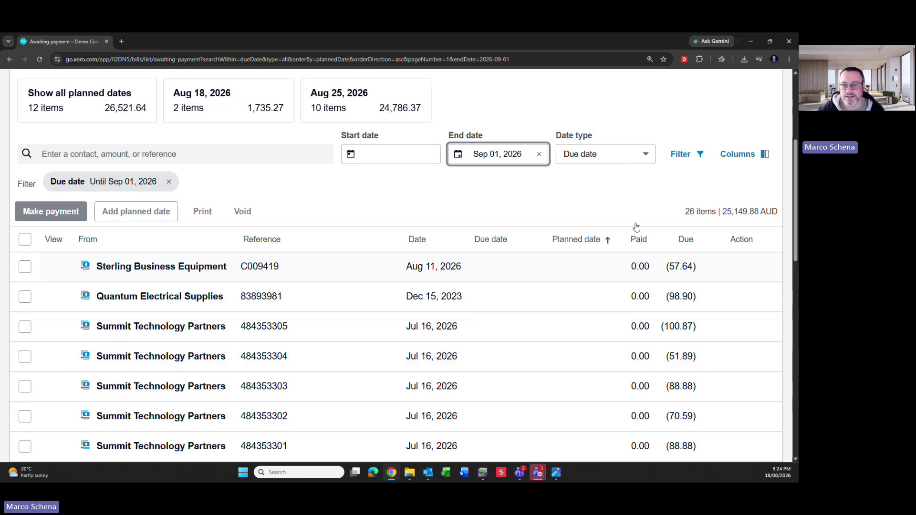
Bulk-set the planned date to Aug 25, 2026 on the NorthStar, Crescent Logistics, Bendigo Alarm and four Ironwood bills, then clear the selection
scroll(518, 187, down, 2)
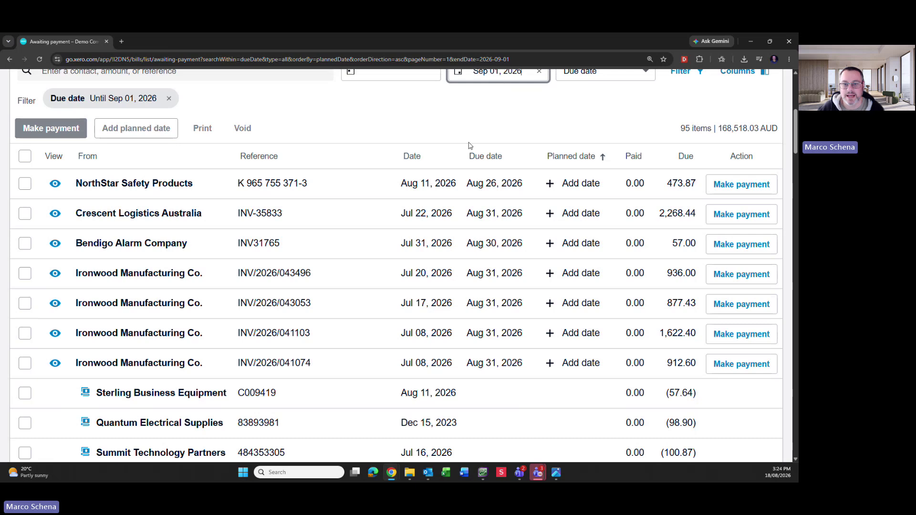
click(24, 184)
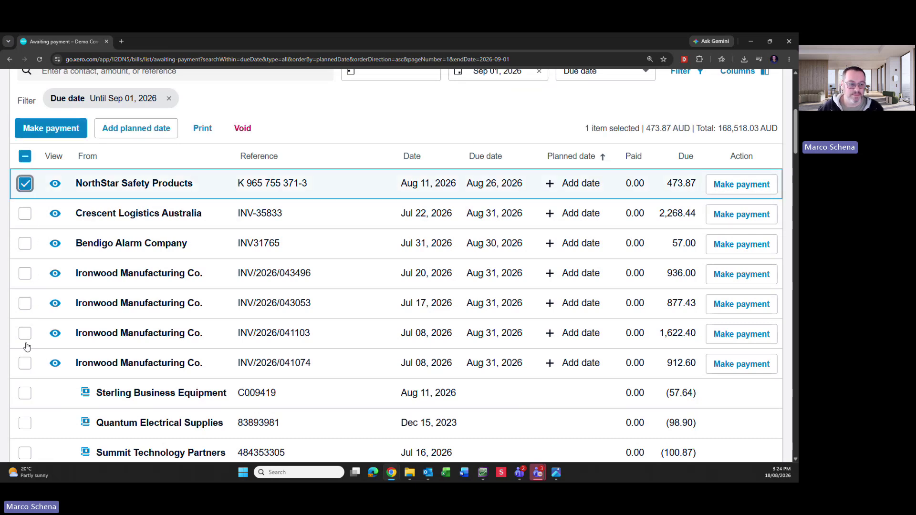
shift+click(27, 364)
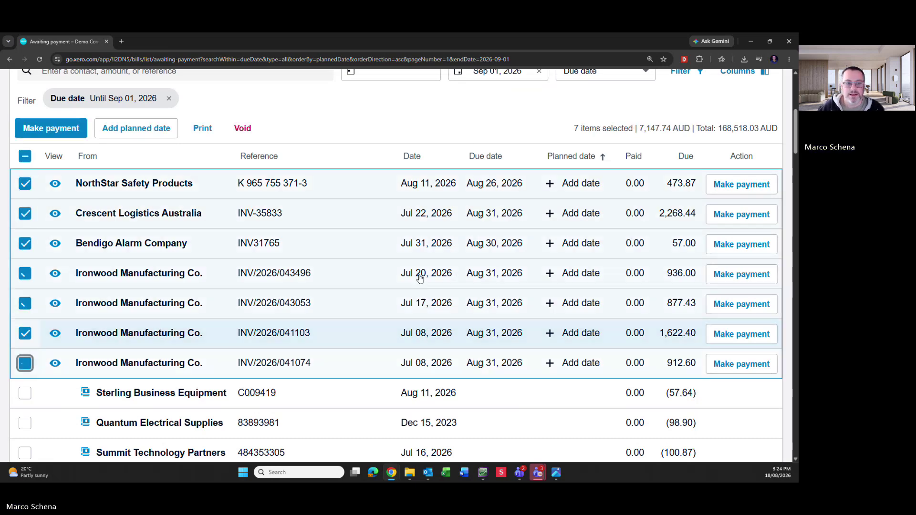
click(148, 125)
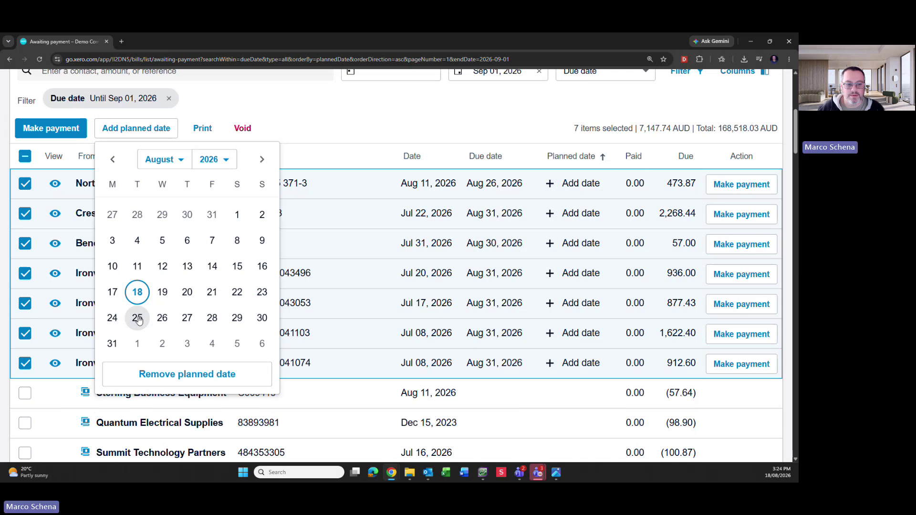
click(429, 173)
scroll(492, 358, down, 4)
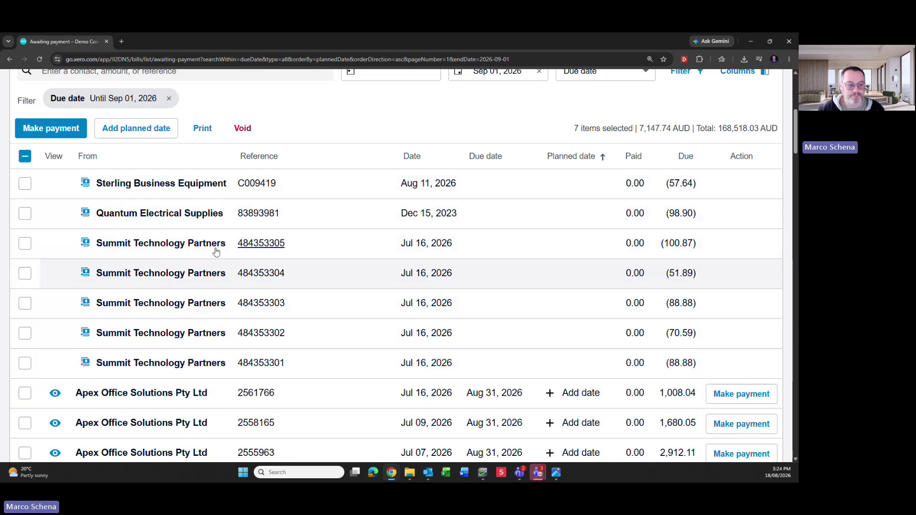
click(25, 156)
click(24, 156)
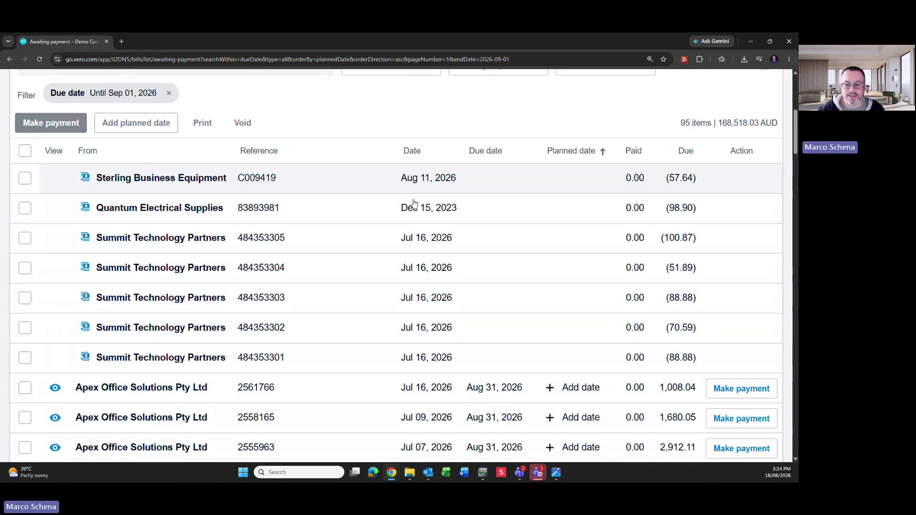
Bulk-set the planned date to Aug 25, 2026 on all undated Apex, Everpeak, Silverline and Summit bills due Aug 31, leaving out the credit notes
scroll(510, 170, down, 4)
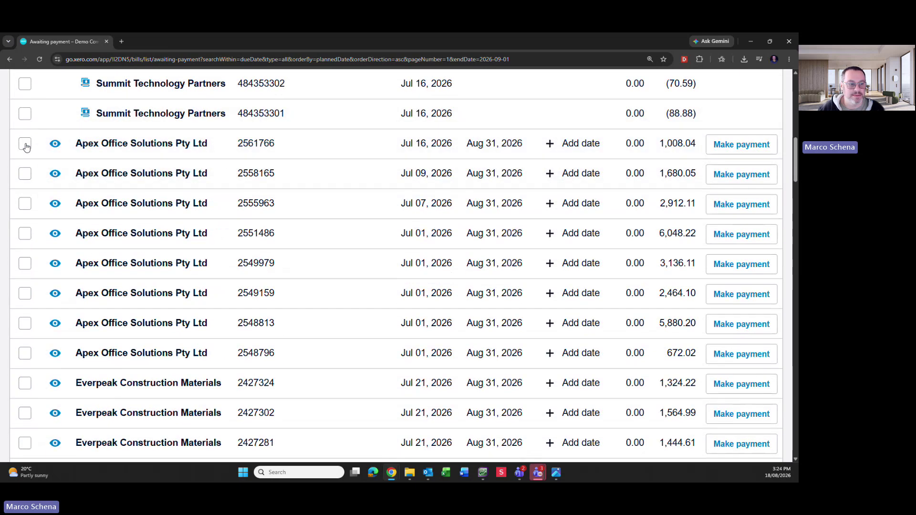
click(24, 143)
scroll(583, 267, down, 6)
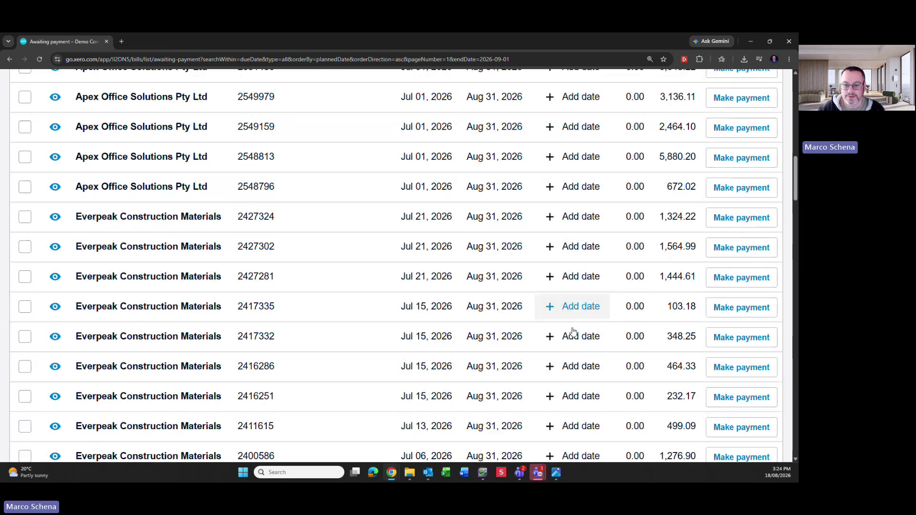
scroll(583, 371, down, 10)
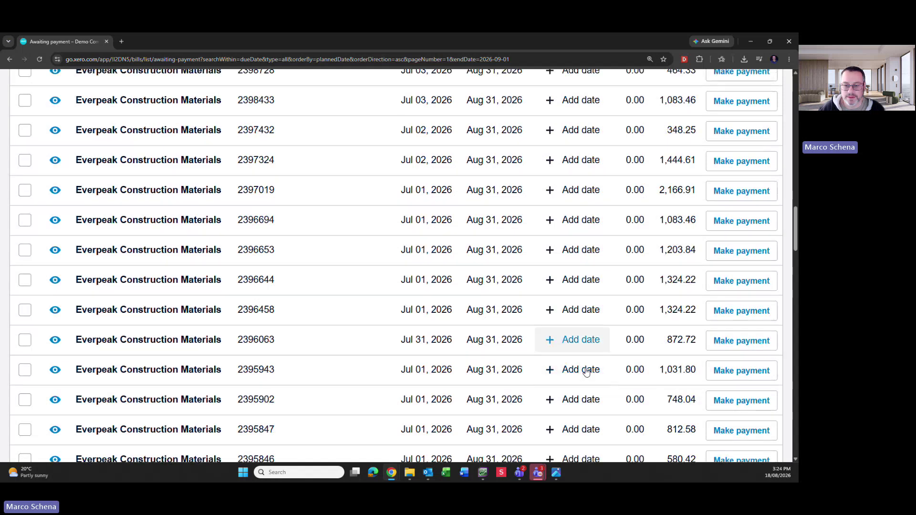
scroll(587, 372, down, 9)
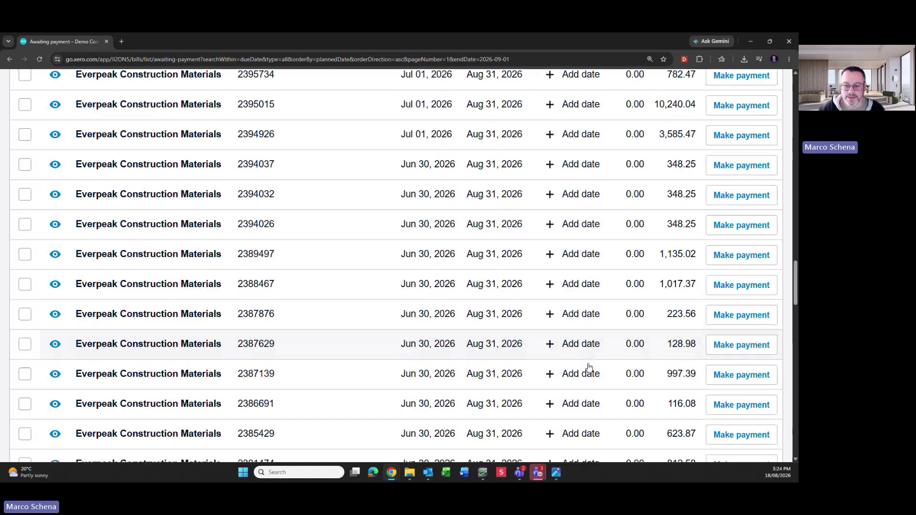
scroll(590, 365, down, 9)
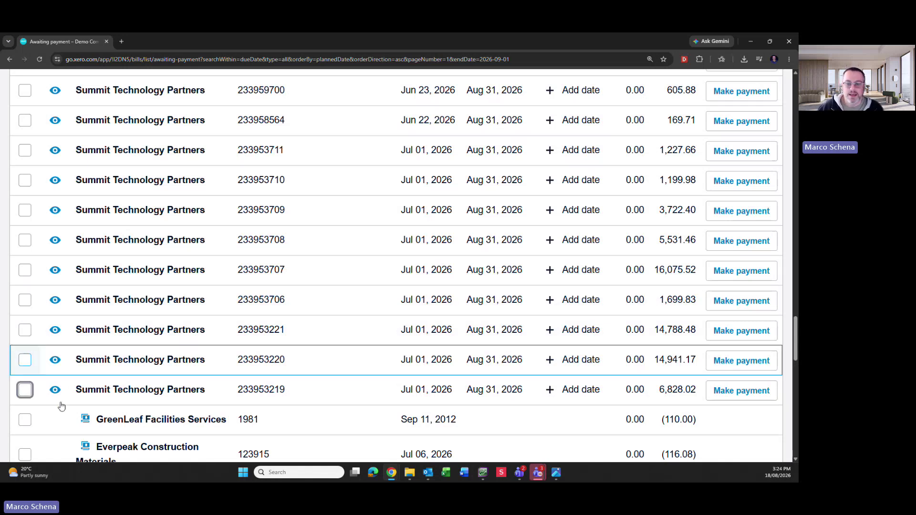
click(25, 360)
scroll(329, 363, down, 4)
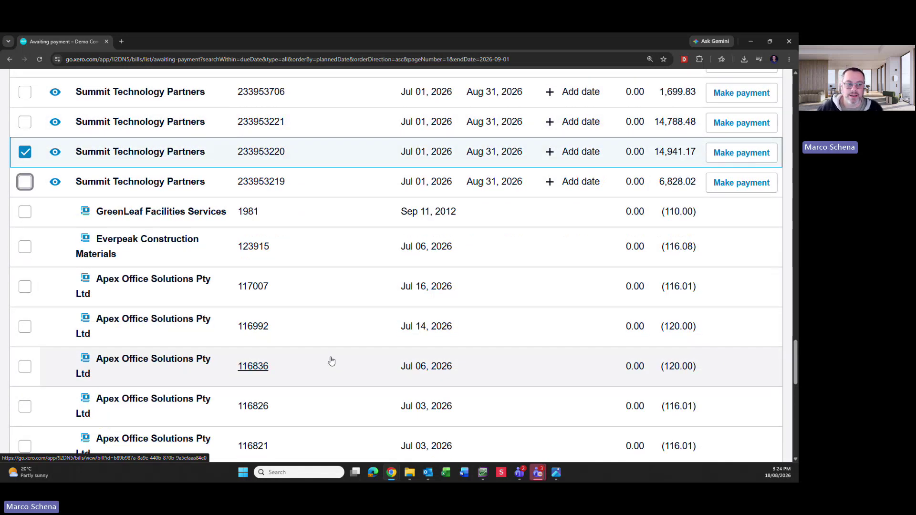
scroll(332, 361, up, 8)
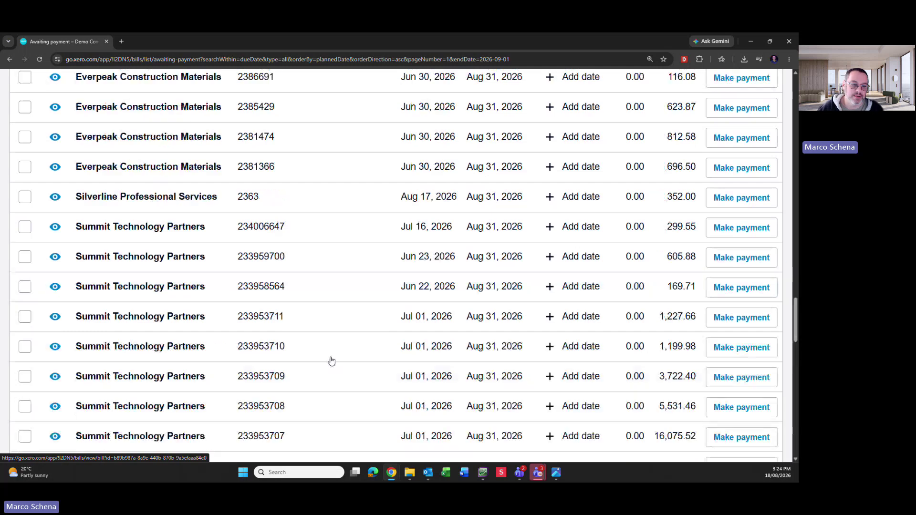
scroll(331, 362, up, 12)
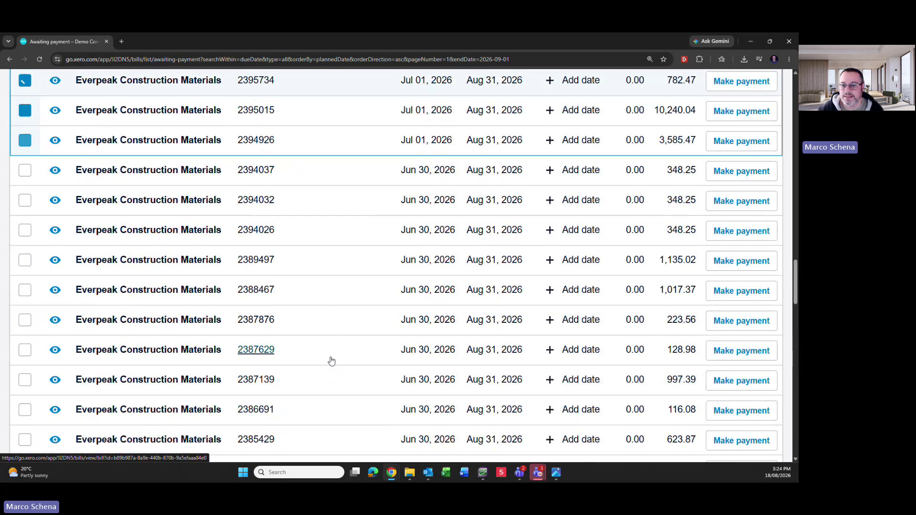
scroll(331, 361, up, 20)
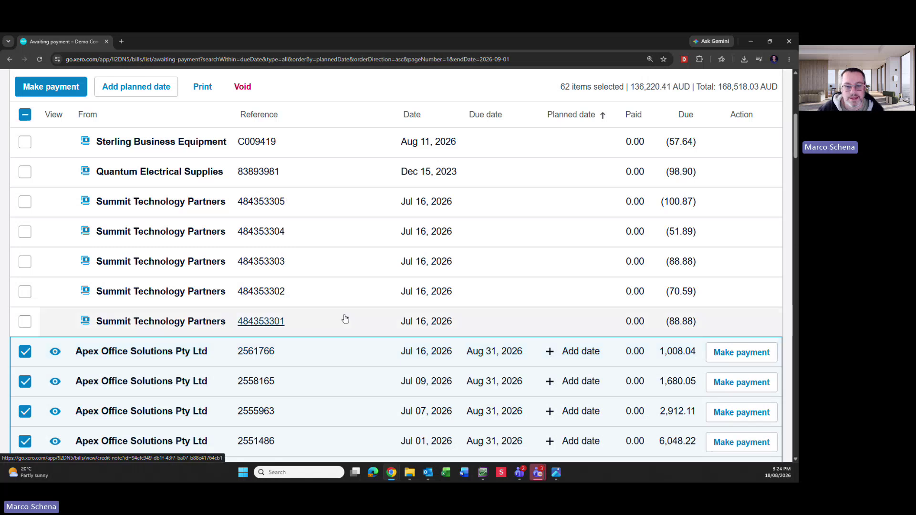
scroll(201, 162, up, 1)
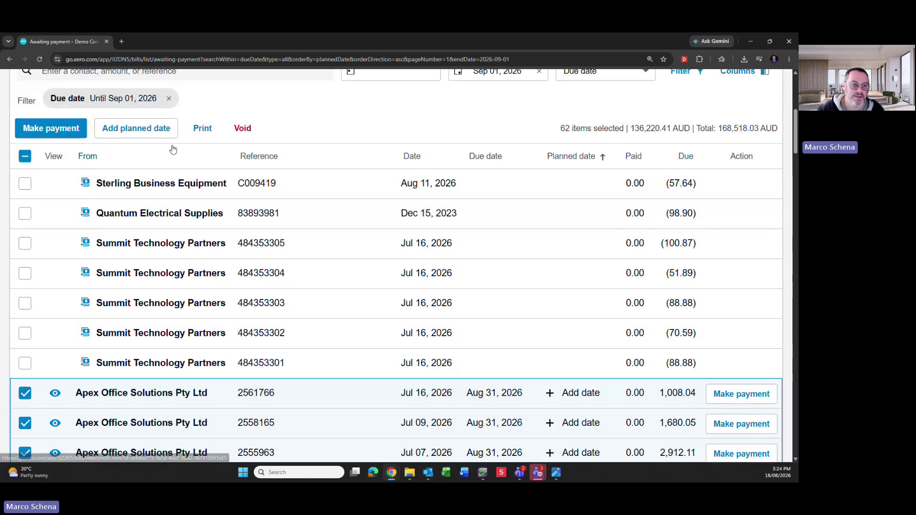
click(143, 129)
click(138, 319)
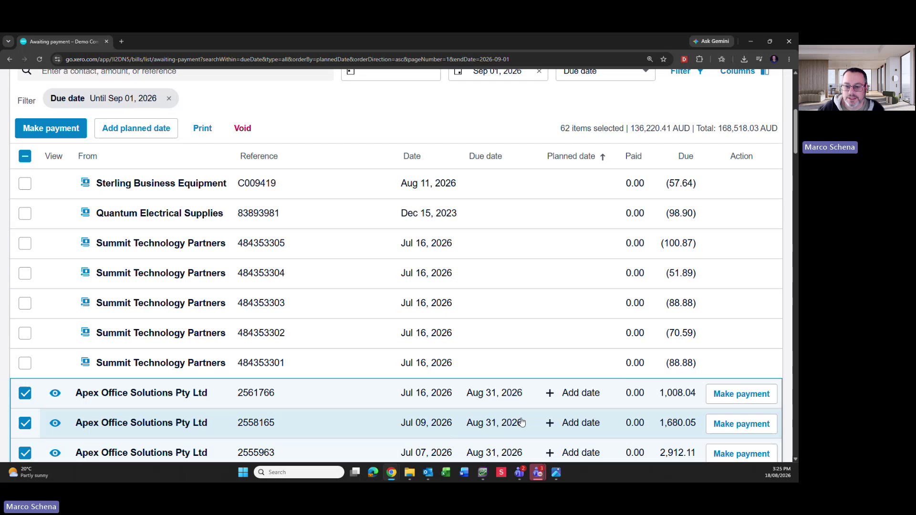
scroll(568, 406, down, 4)
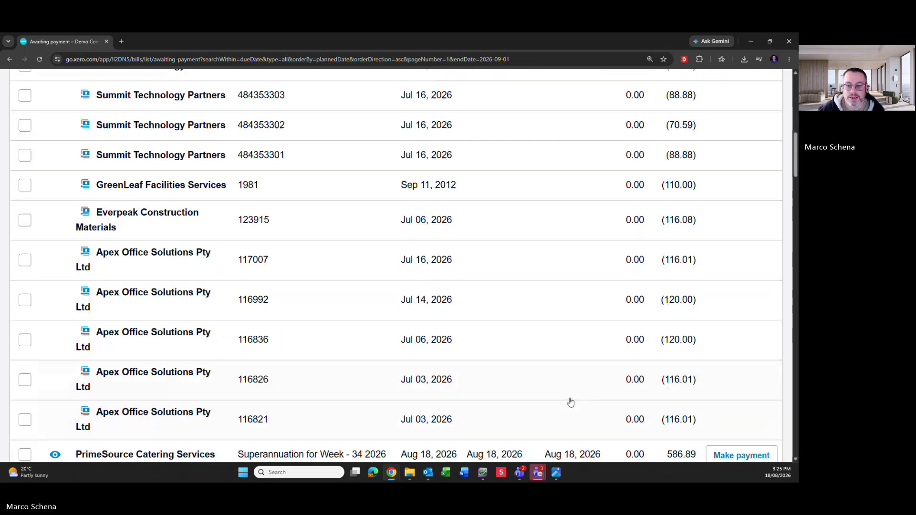
scroll(571, 402, down, 6)
scroll(575, 334, up, 12)
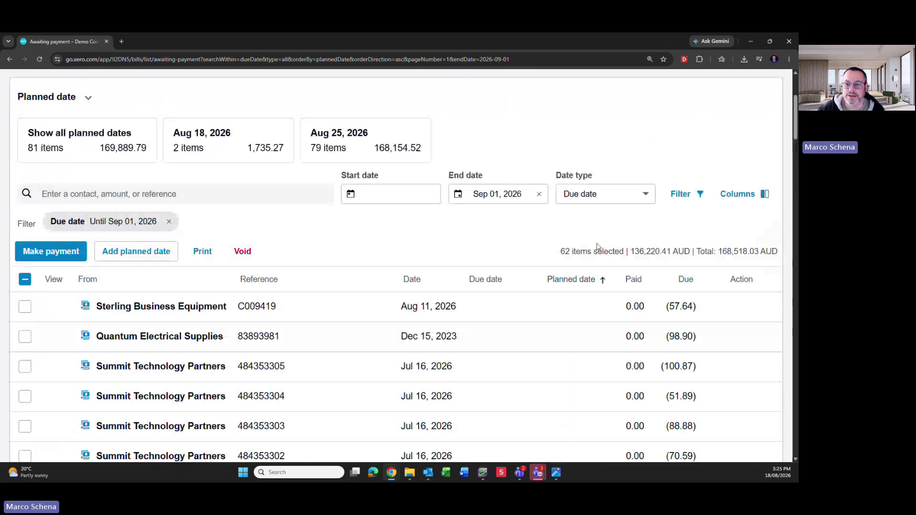
Extend the due date filter's end date to Sep 8, 2026 and set the undated Blue River Industrial Supplies bill's planned date to Sep 8, 2026
click(496, 194)
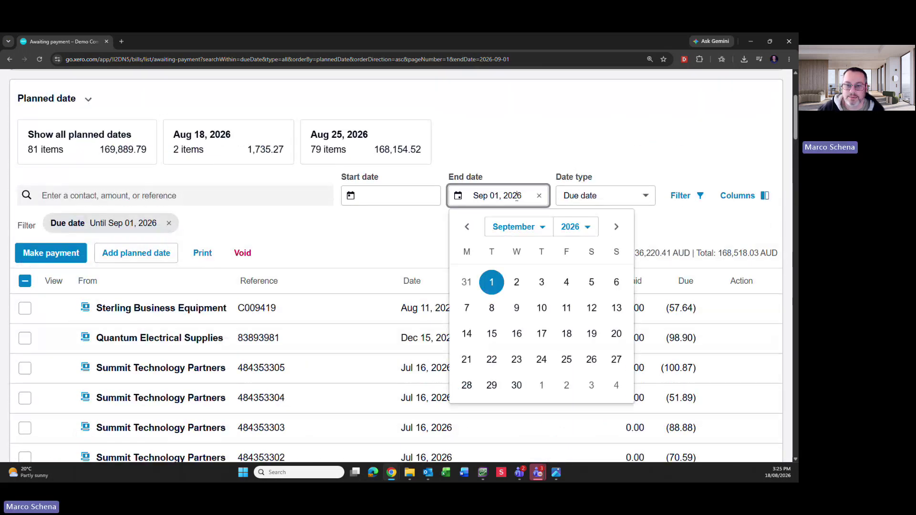
click(492, 312)
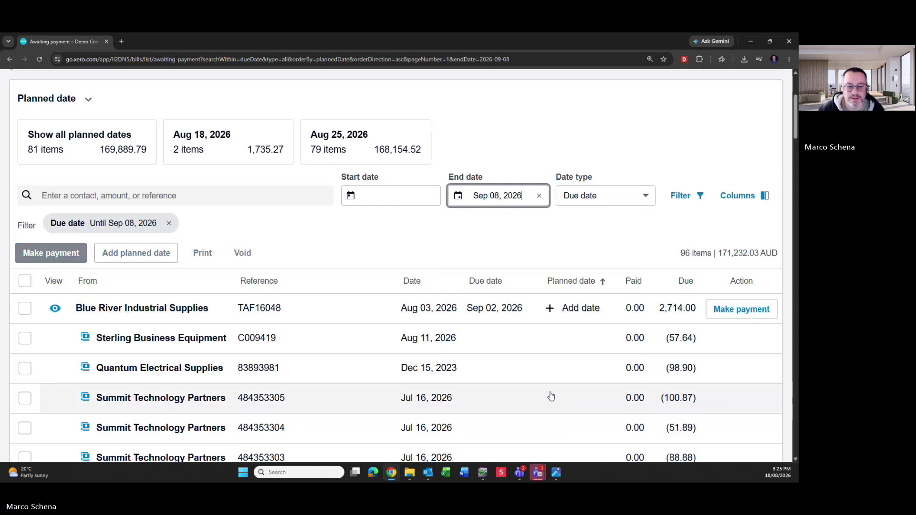
click(583, 310)
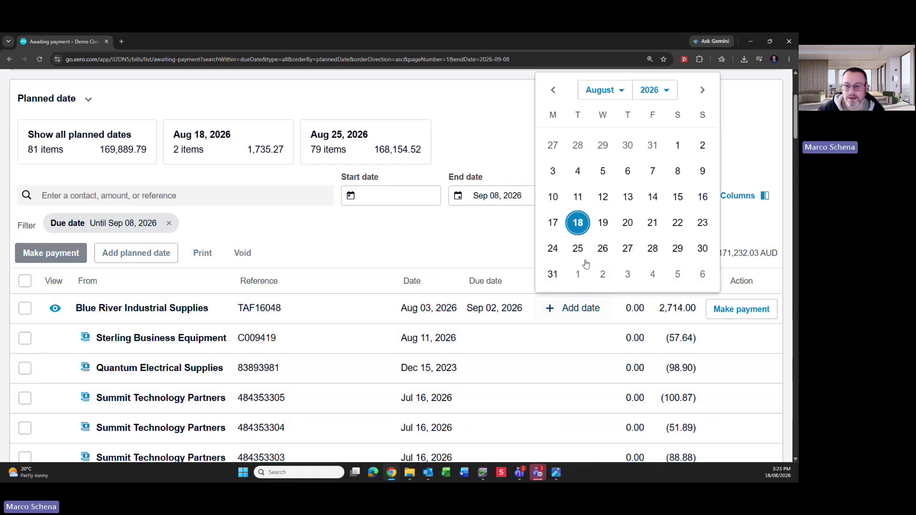
click(702, 89)
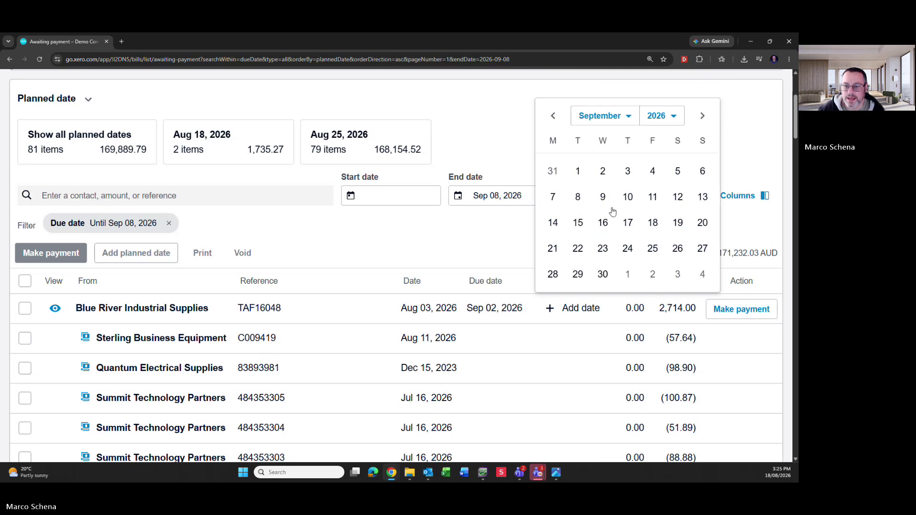
click(578, 197)
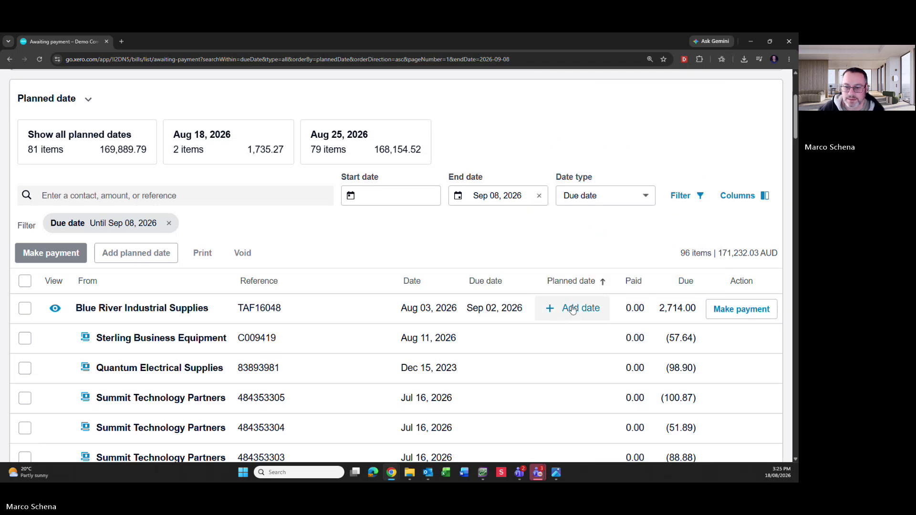
scroll(575, 318, down, 12)
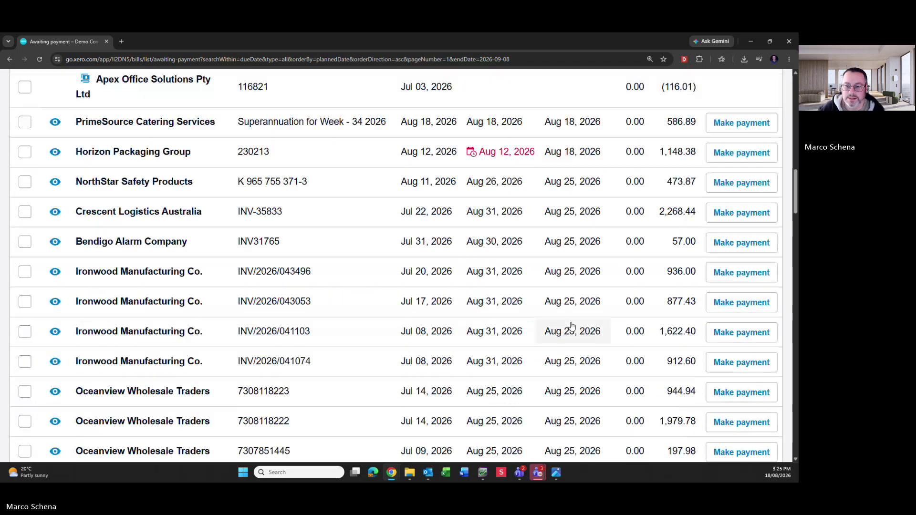
scroll(573, 323, up, 11)
scroll(573, 325, up, 3)
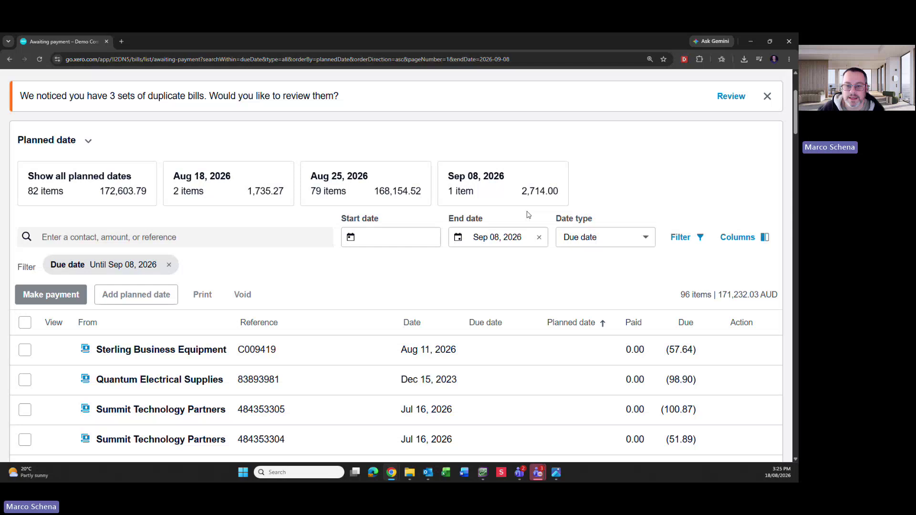
Filter the list to the Sep 8, 2026 planned payments and change the Blue River Industrial Supplies bill's planned date to Sep 1, 2026
click(507, 237)
click(492, 377)
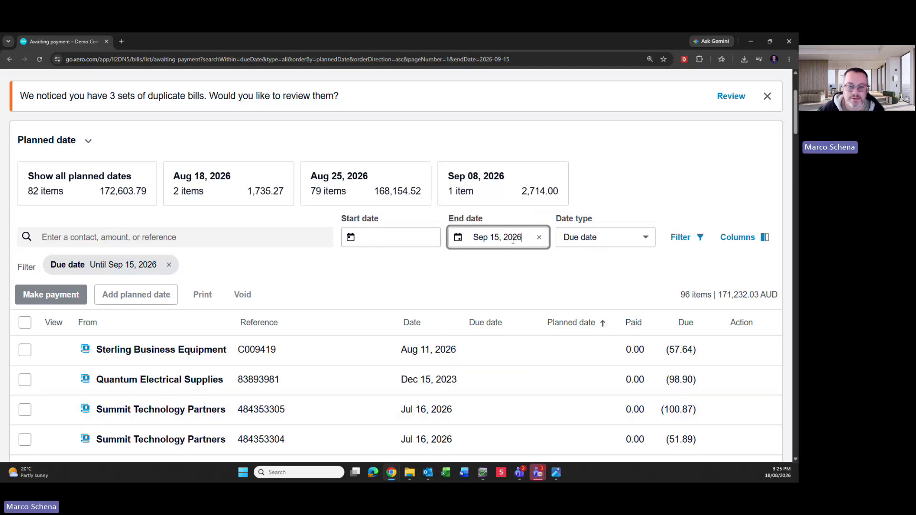
click(499, 191)
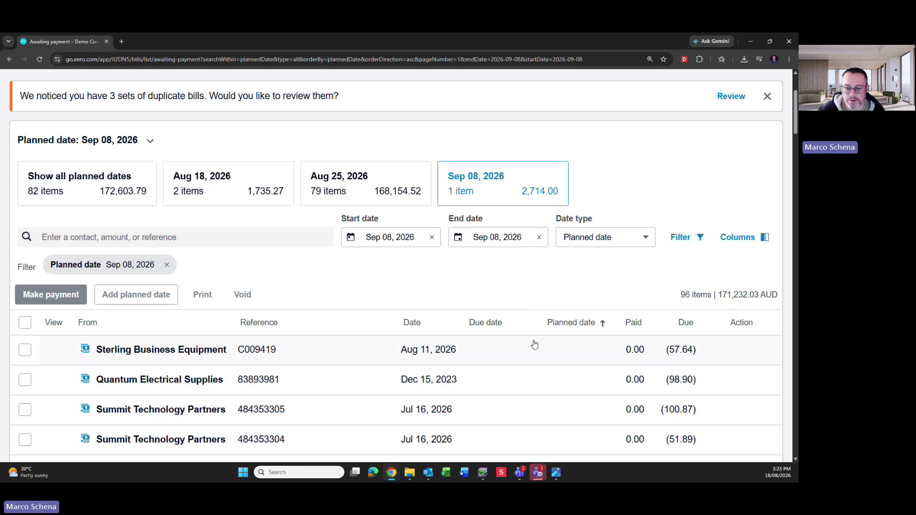
click(578, 432)
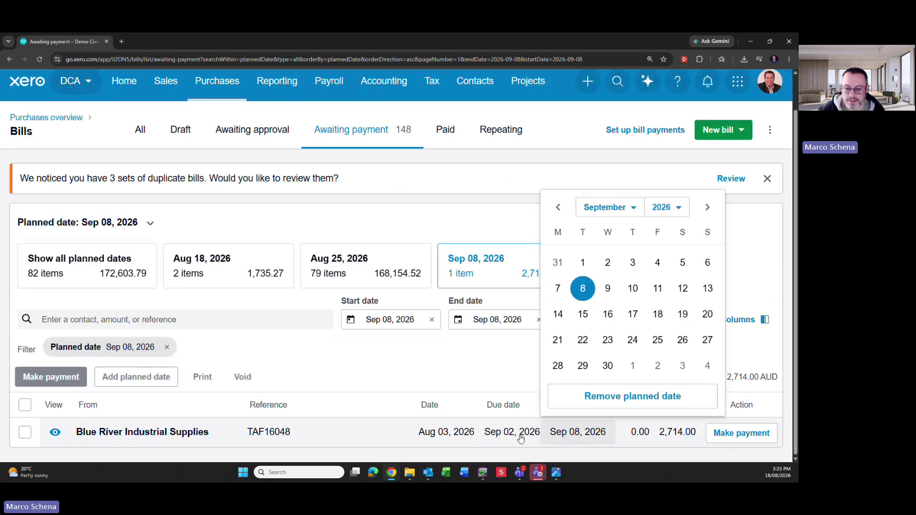
click(583, 262)
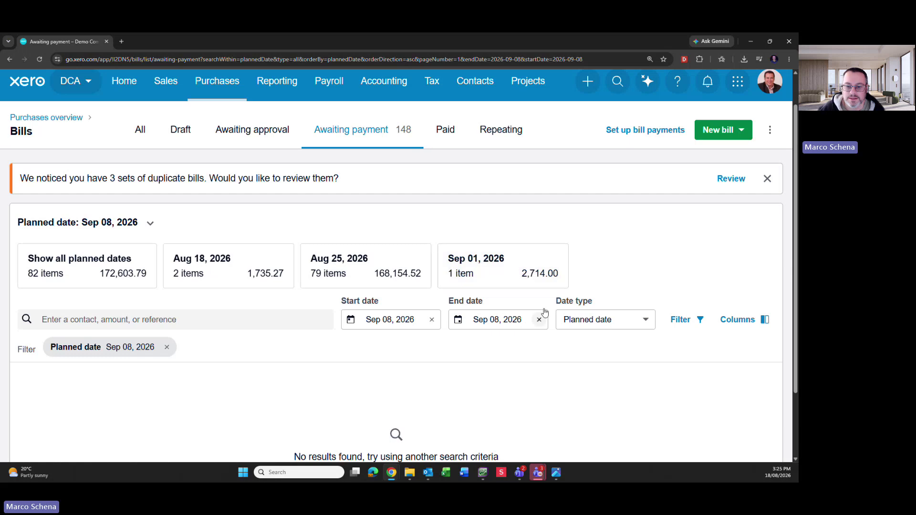
Show only the bills planned for Sep 1, 2026 to check the rescheduled bill
scroll(466, 353, down, 2)
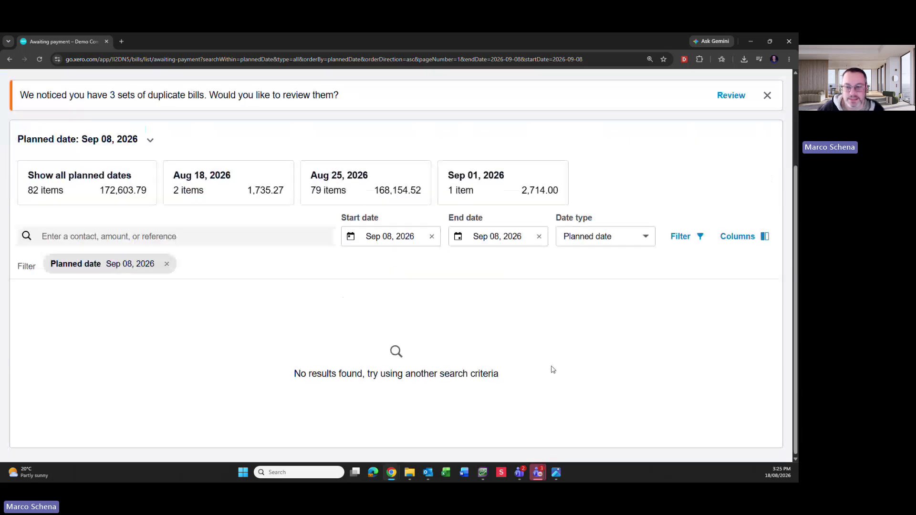
click(491, 198)
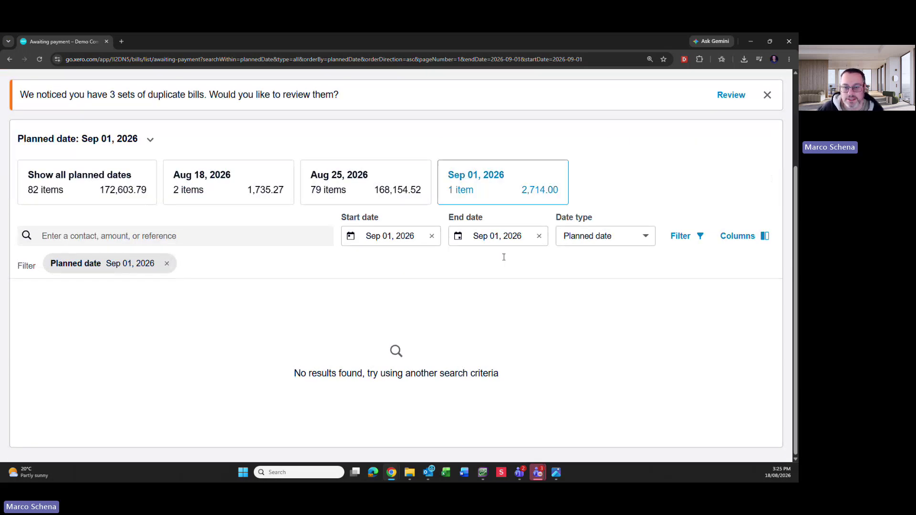
scroll(564, 409, down, 1)
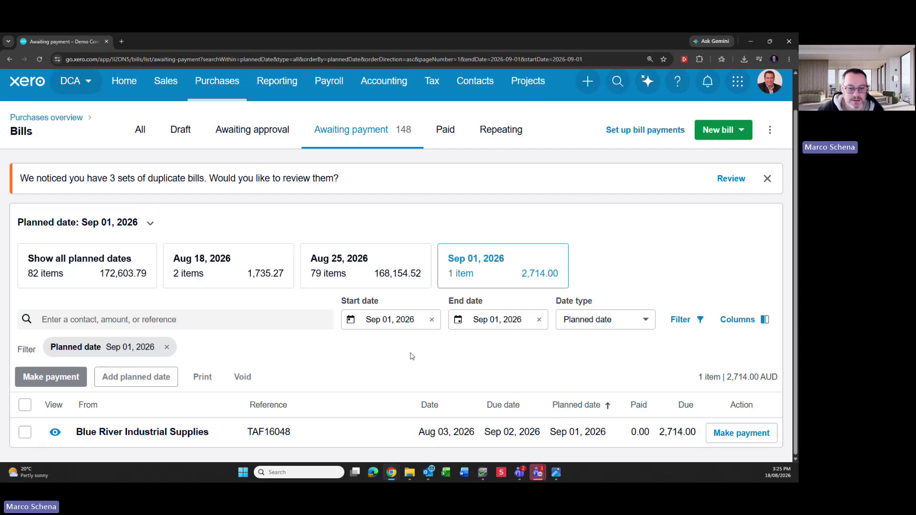
click(432, 320)
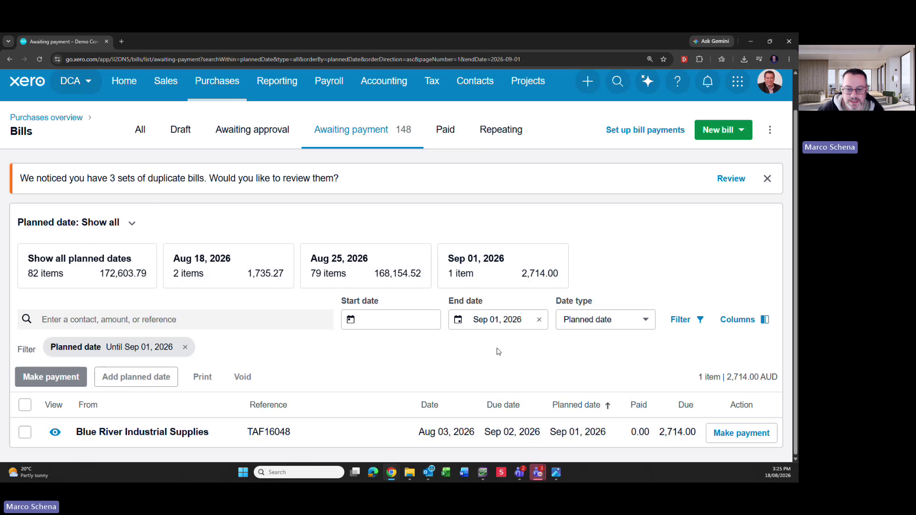
click(513, 318)
scroll(525, 286, down, 1)
click(491, 194)
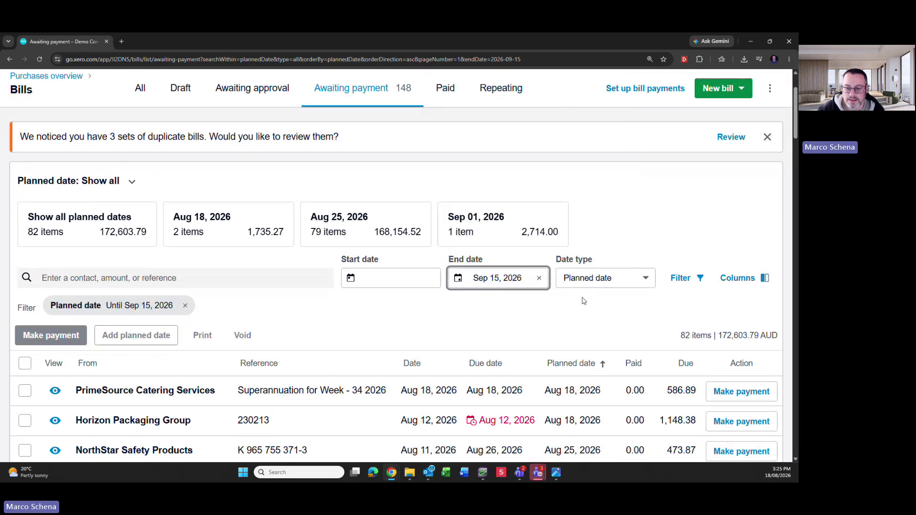
key(Tab)
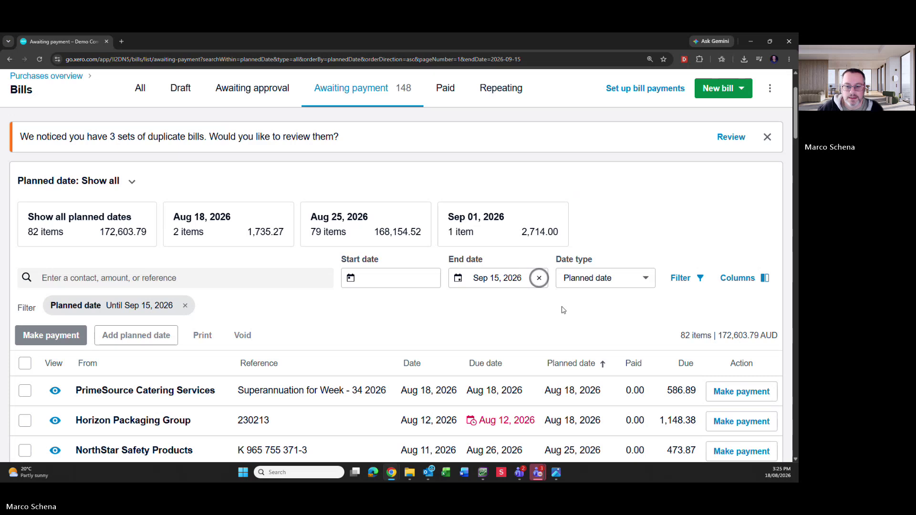
click(413, 301)
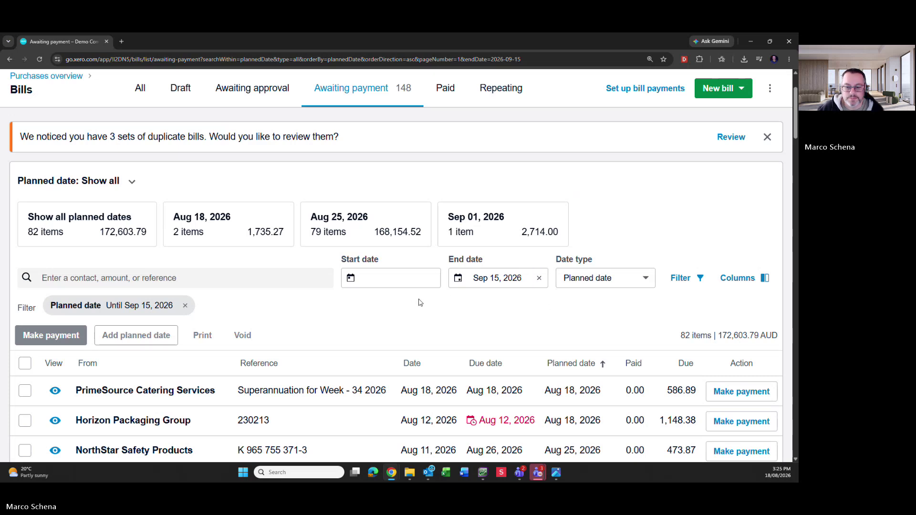
scroll(477, 329, down, 3)
scroll(461, 303, up, 3)
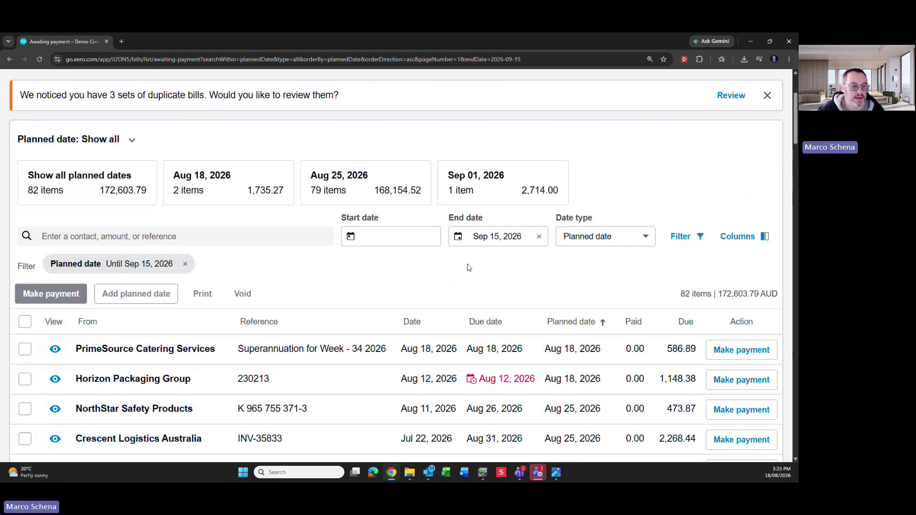
click(509, 237)
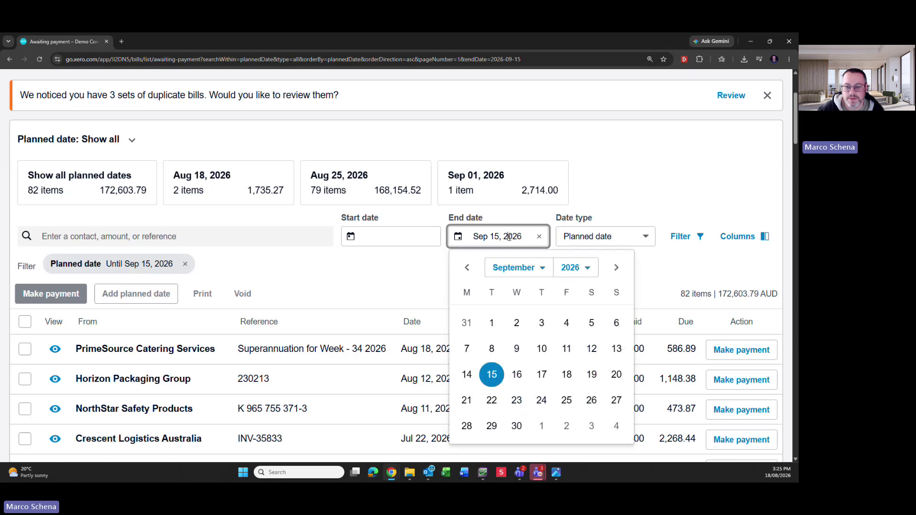
click(492, 402)
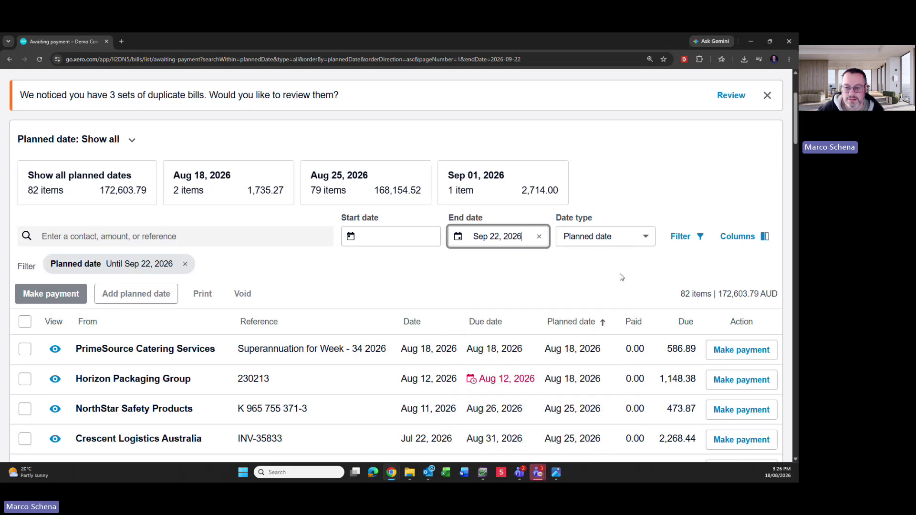
click(581, 276)
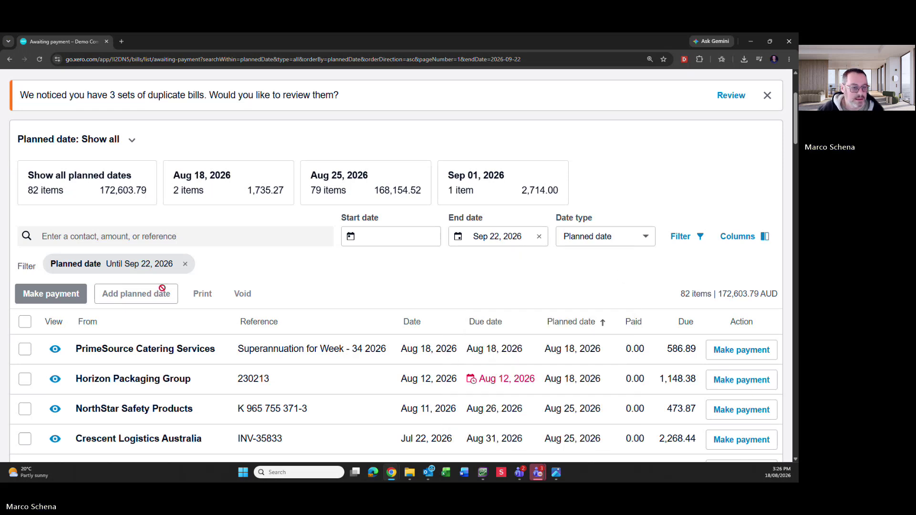
Replace the planned date filter with a due date filter ending Sep 15, 2026, and check the list for bills without a planned date
click(185, 264)
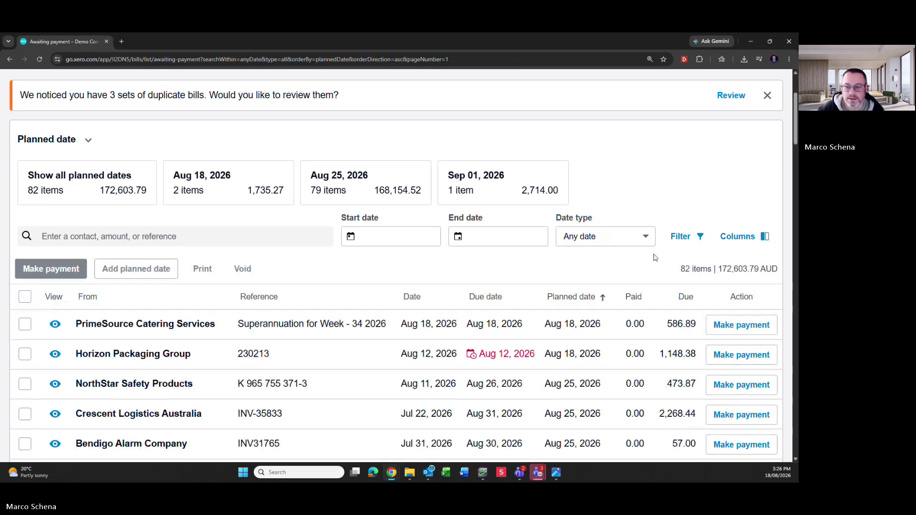
click(566, 238)
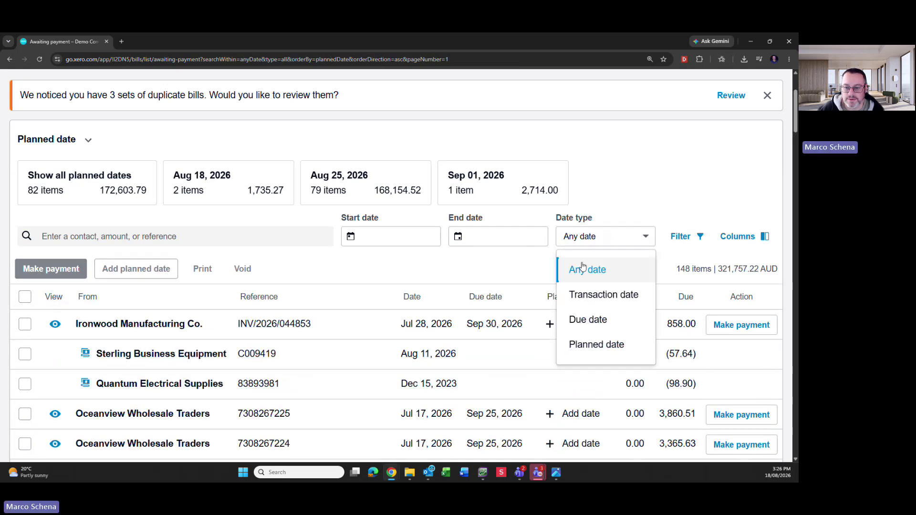
click(583, 317)
click(508, 233)
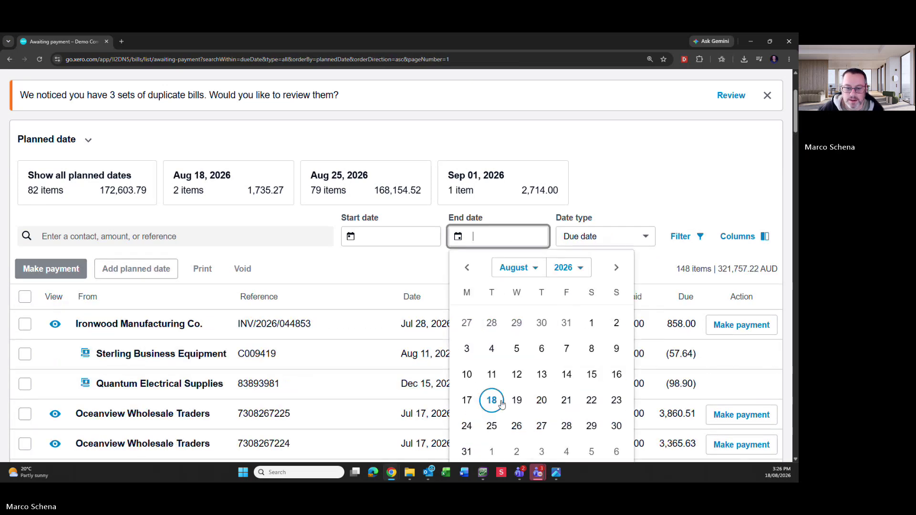
click(616, 268)
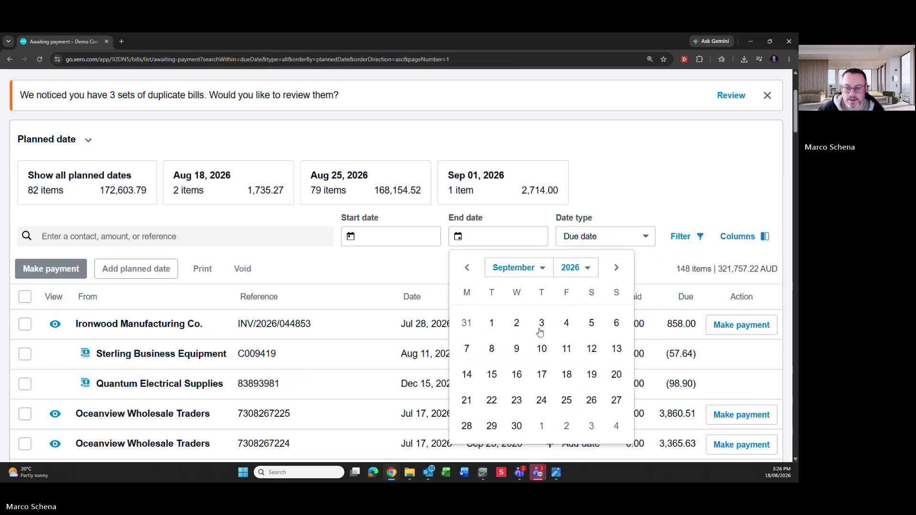
click(493, 372)
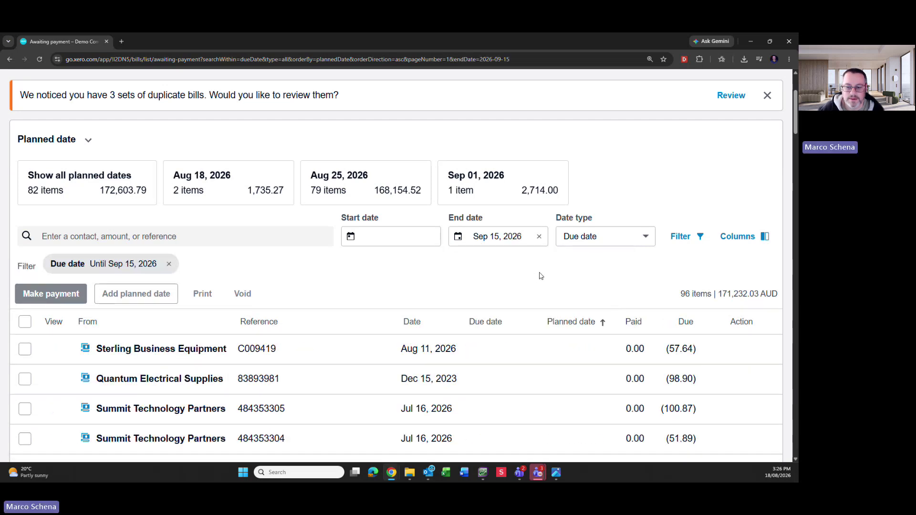
scroll(539, 275, down, 15)
scroll(576, 336, up, 12)
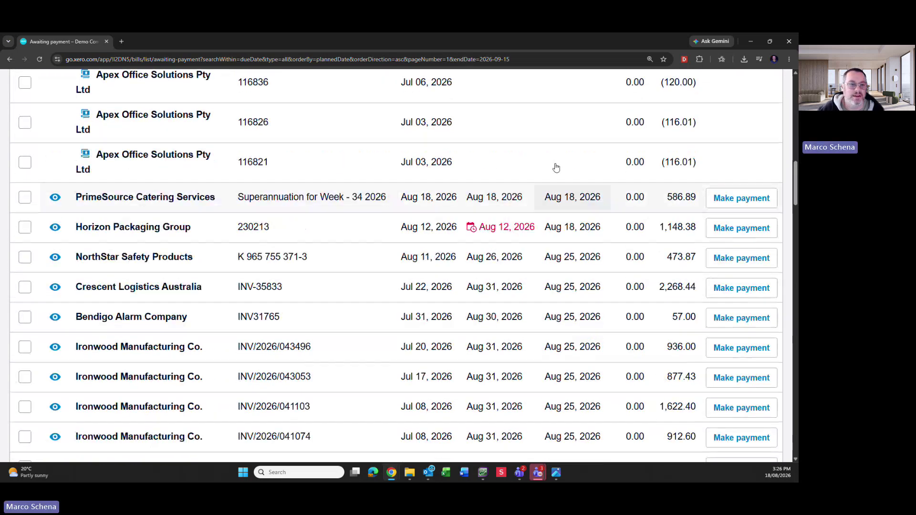
scroll(265, 317, up, 2)
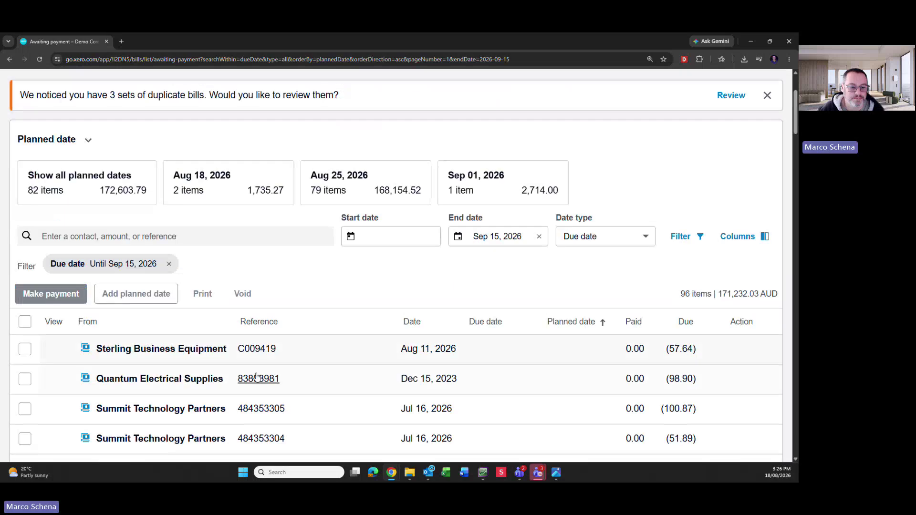
Search for "sterli", select the Sterling Business Equipment credit note and try to set its planned date to Aug 25, 2026
scroll(321, 305, down, 2)
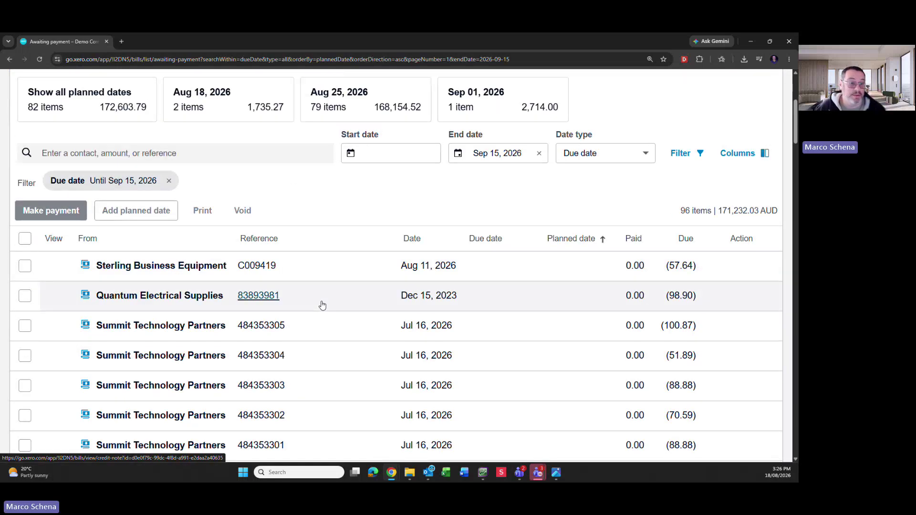
click(233, 155)
text(s)
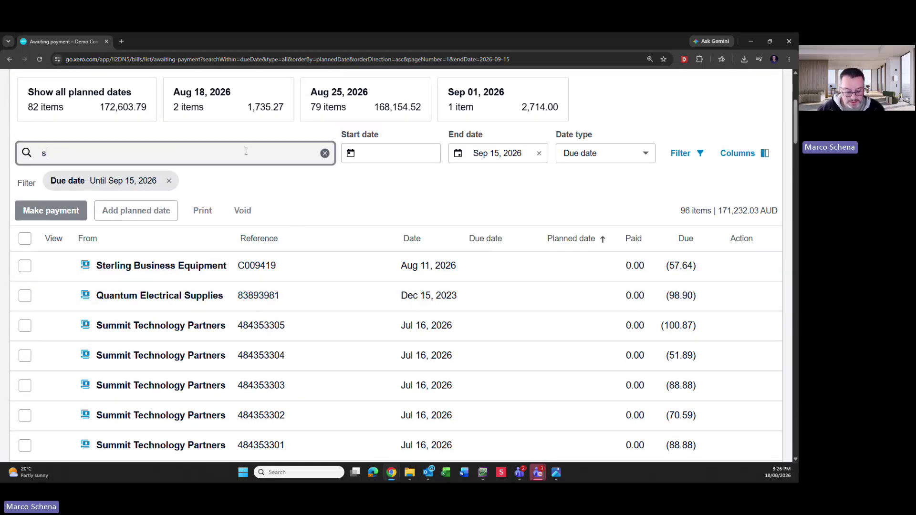
text(terli)
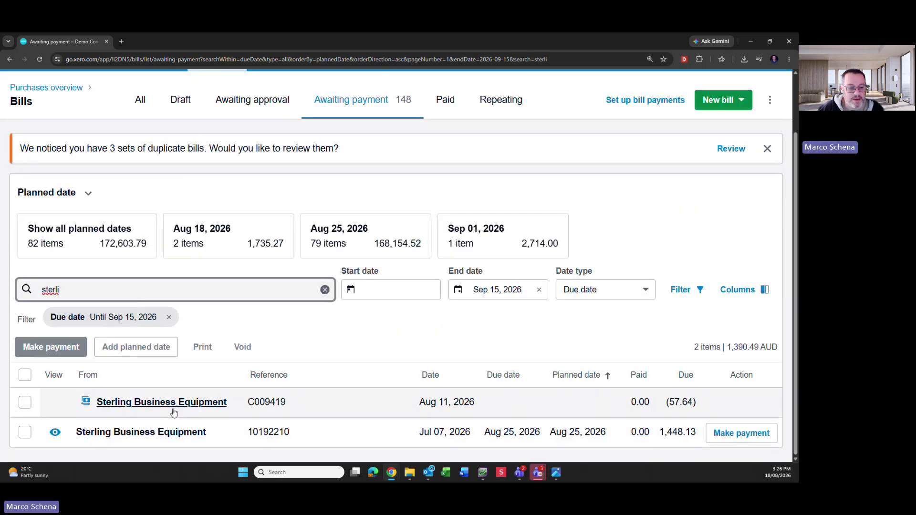
click(25, 402)
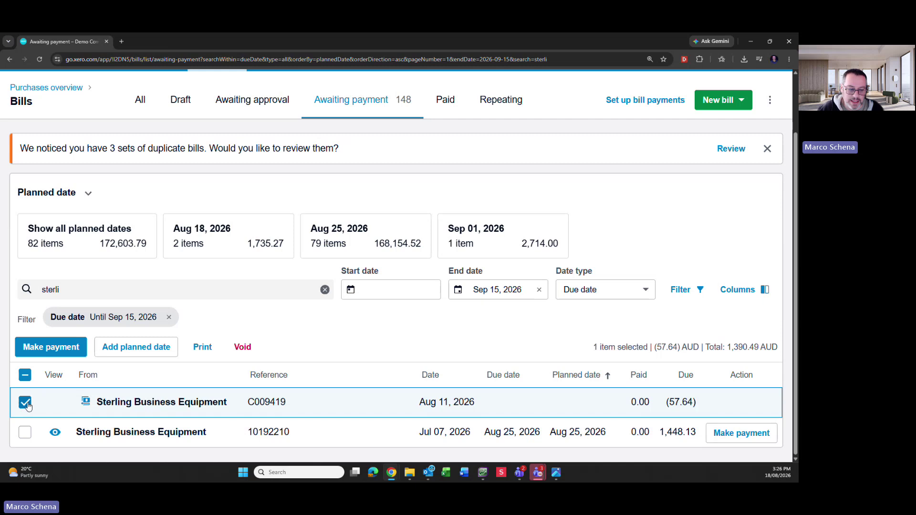
click(111, 355)
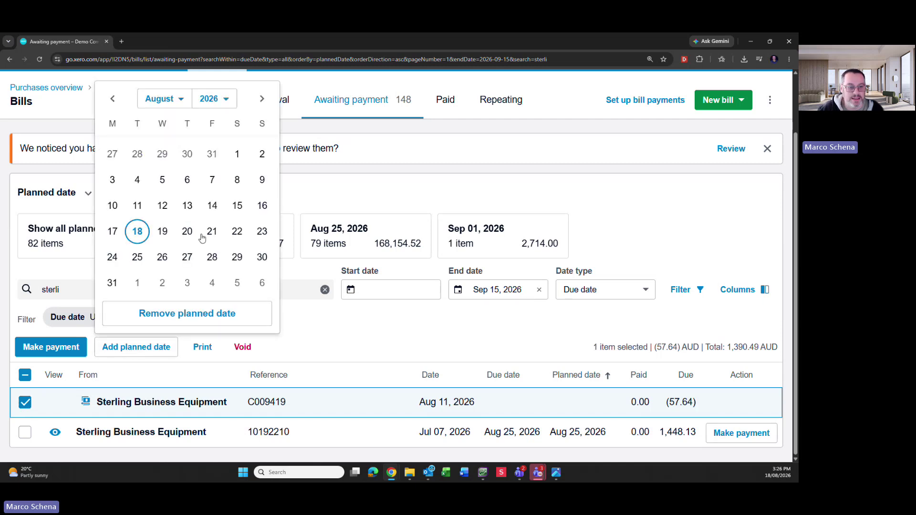
click(138, 257)
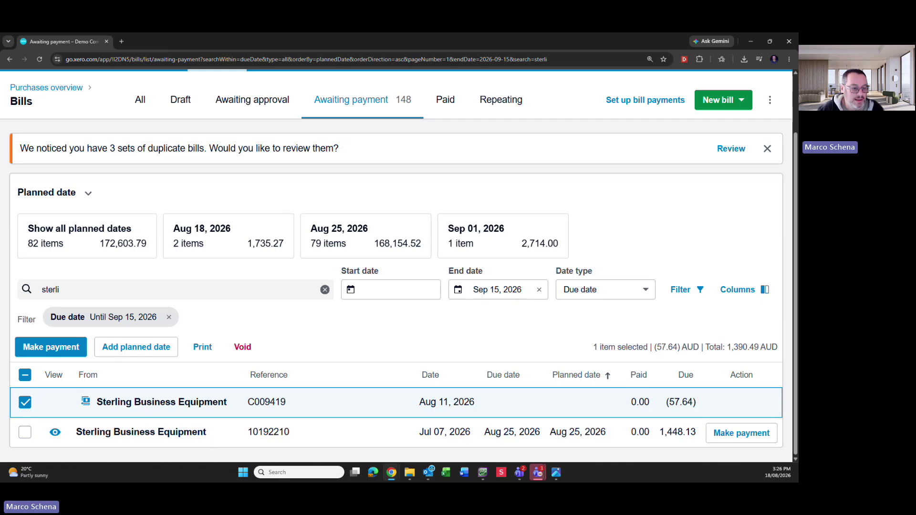
Deselect the Sterling Business Equipment credit note and clear the "sterli" search
click(24, 376)
click(25, 375)
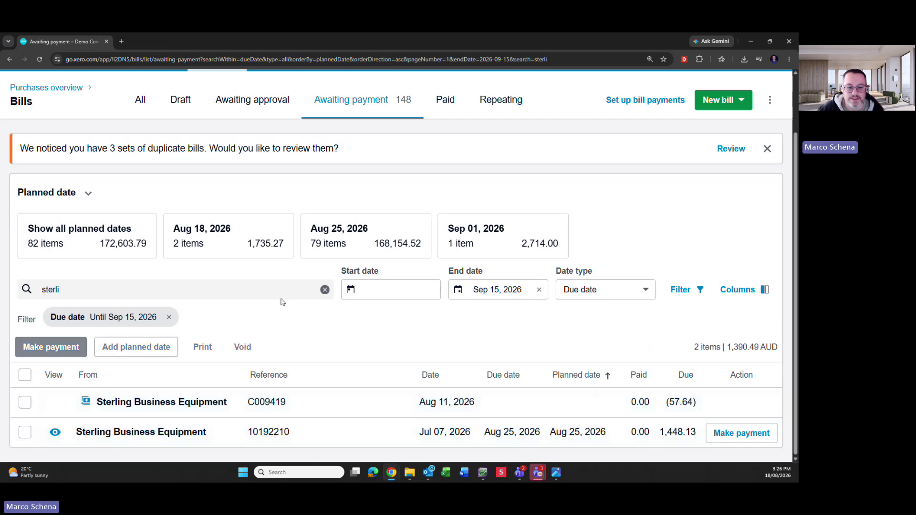
click(325, 290)
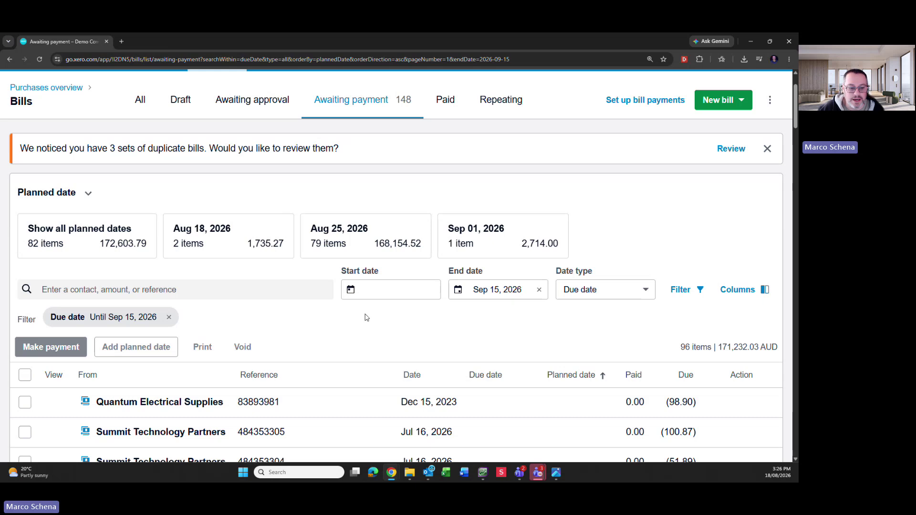
Search for "quan" to check for Quantum Electrical Supplies bills alongside the undated credit note, and clear the search
scroll(366, 317, down, 3)
click(125, 160)
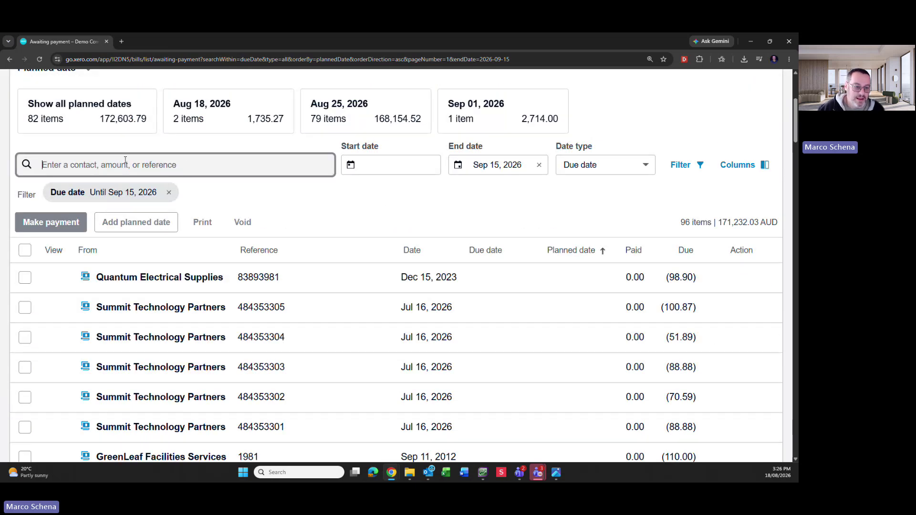
text(quan)
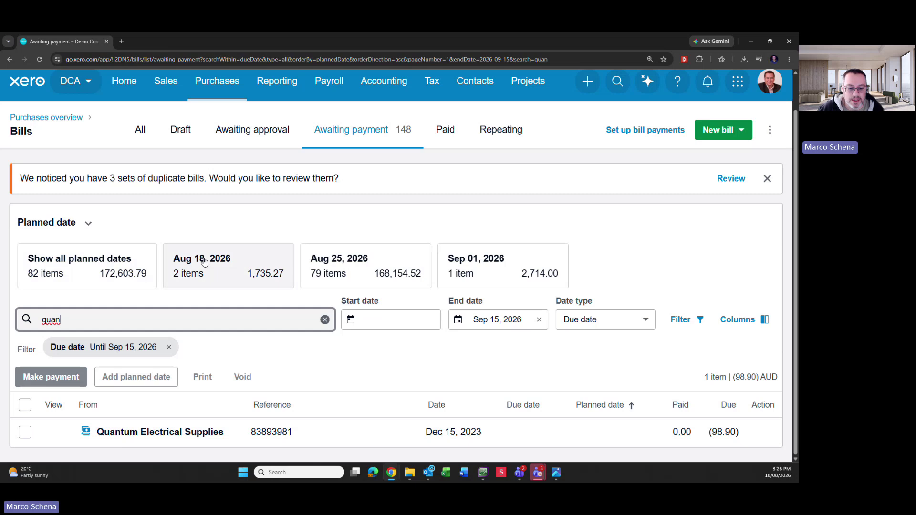
click(325, 320)
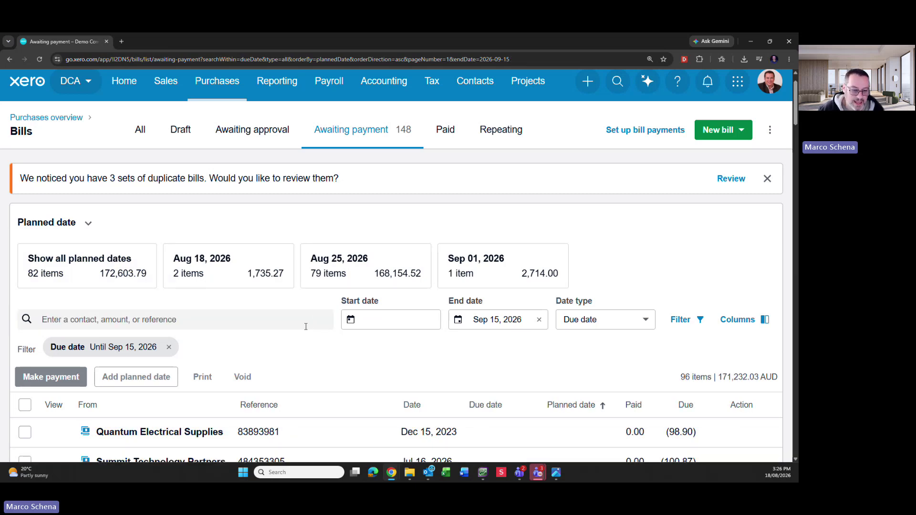
Search for "summi", set the planned date of the five undated Summit Technology Partners credit notes to Aug 25, 2026, and clear the search
scroll(262, 291, down, 2)
click(170, 189)
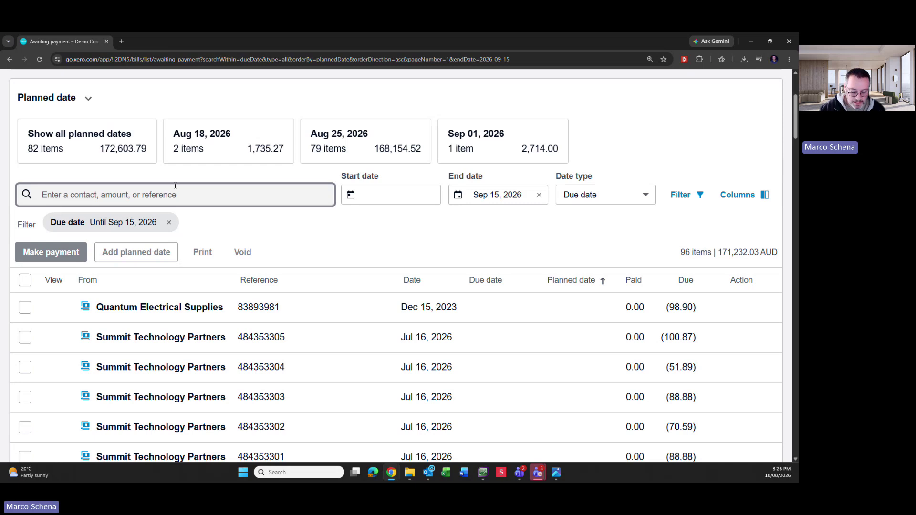
text(summi)
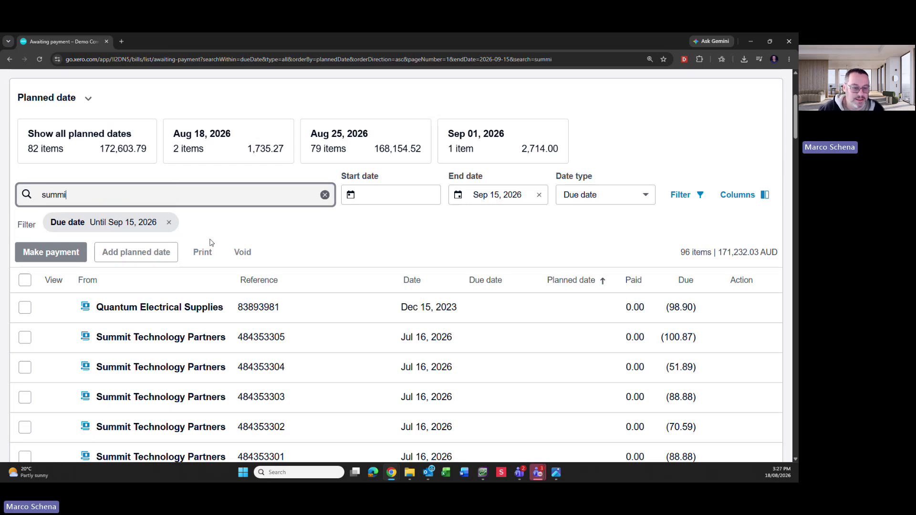
click(25, 308)
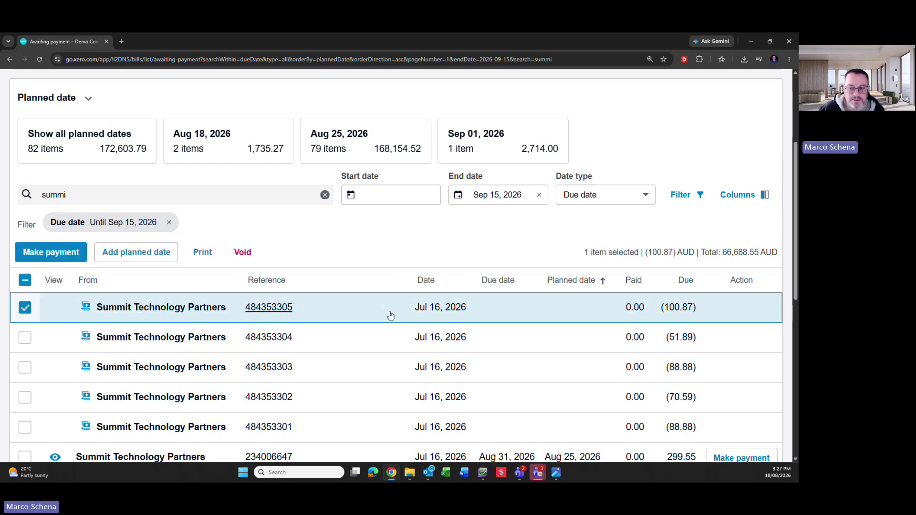
scroll(390, 316, down, 3)
shift+click(28, 303)
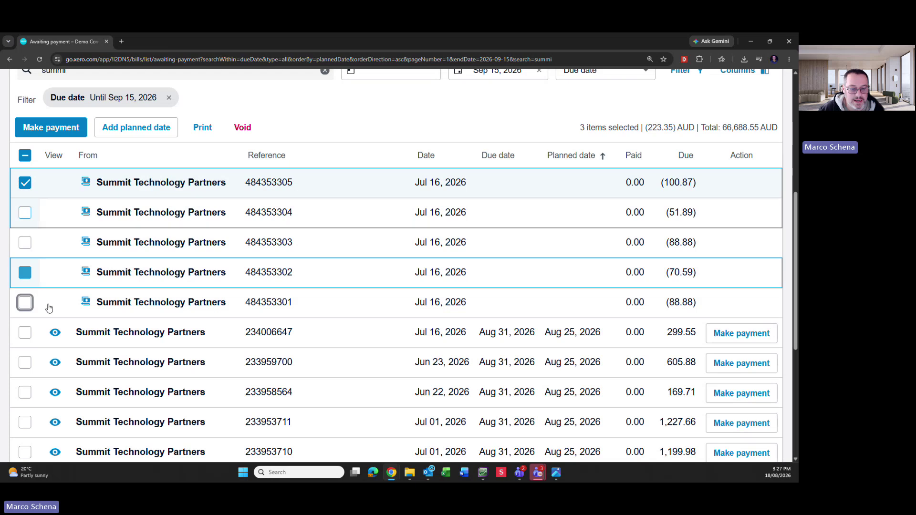
scroll(408, 227, up, 3)
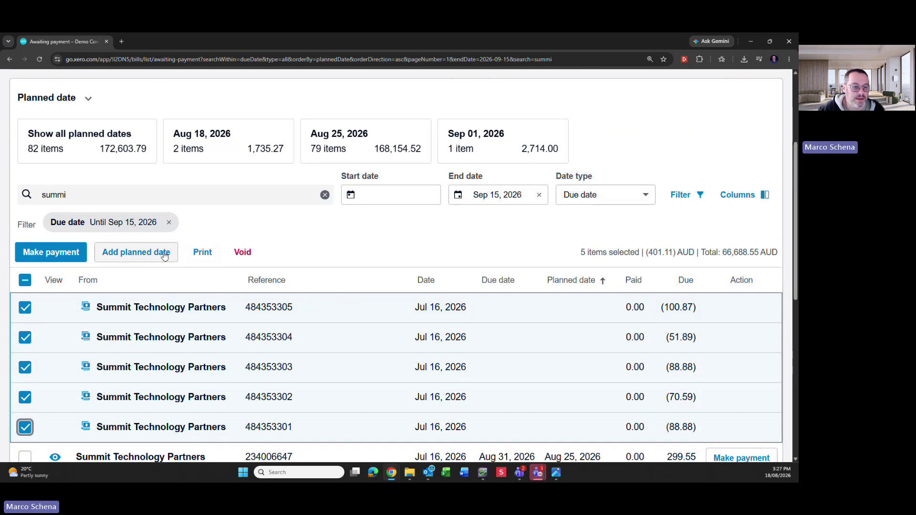
click(157, 256)
click(140, 385)
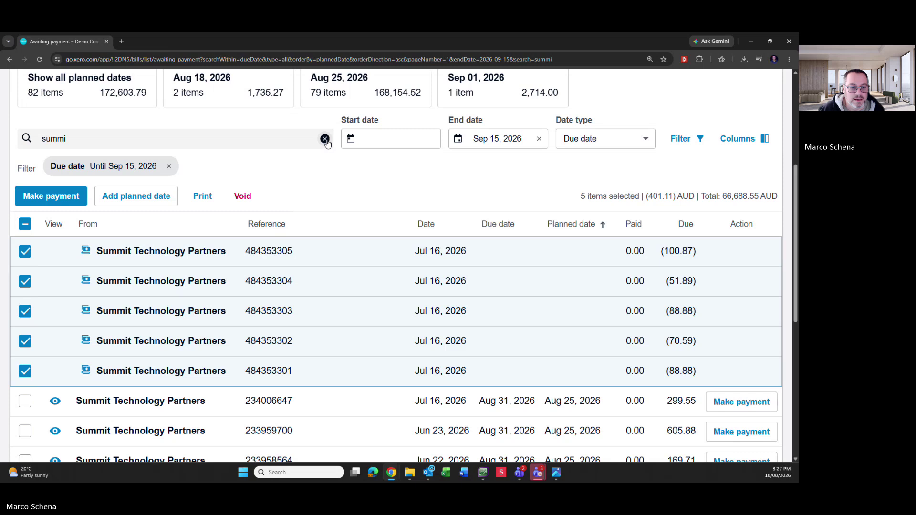
click(325, 138)
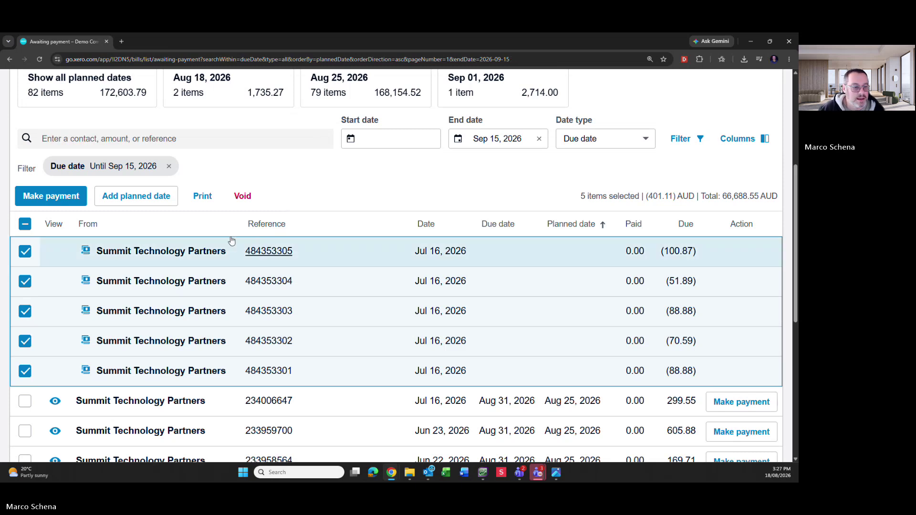
Search for "greenl" to check for GreenLeaf Facilities Services bills alongside the undated credit note, and clear the search
scroll(244, 249, down, 1)
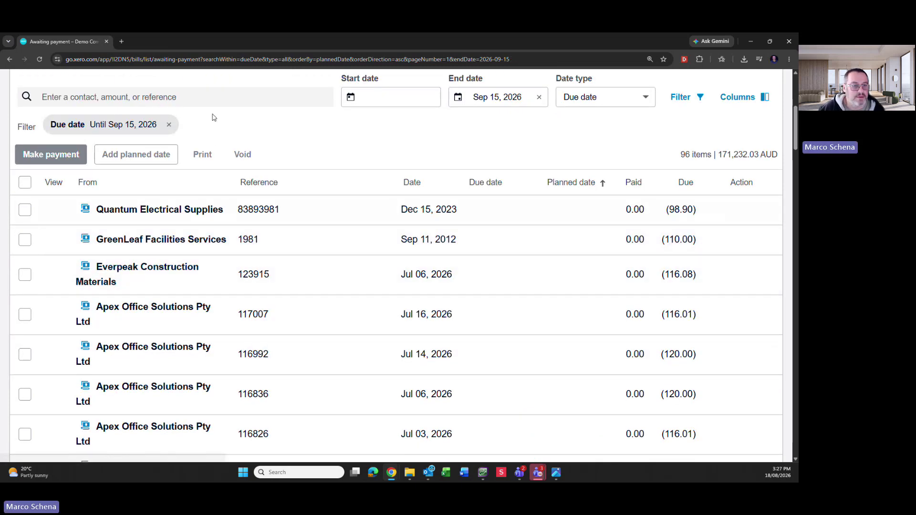
click(210, 97)
text(greenl)
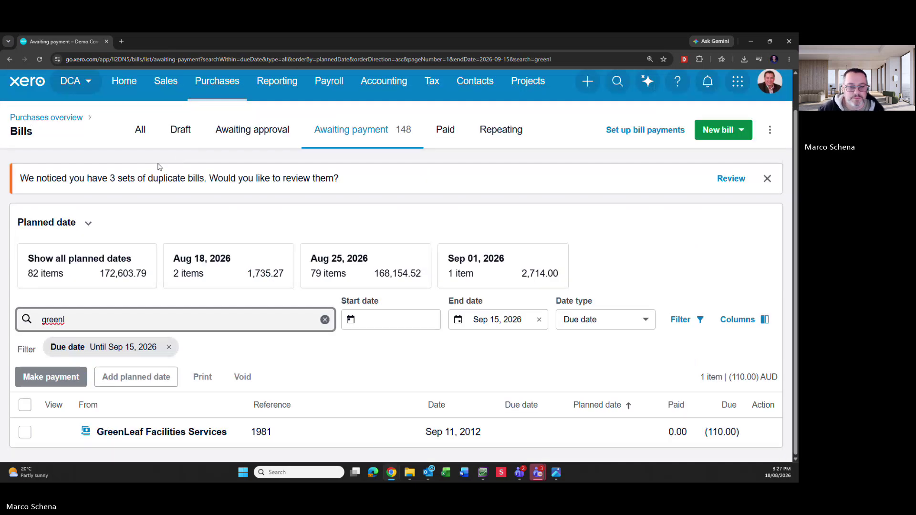
click(325, 320)
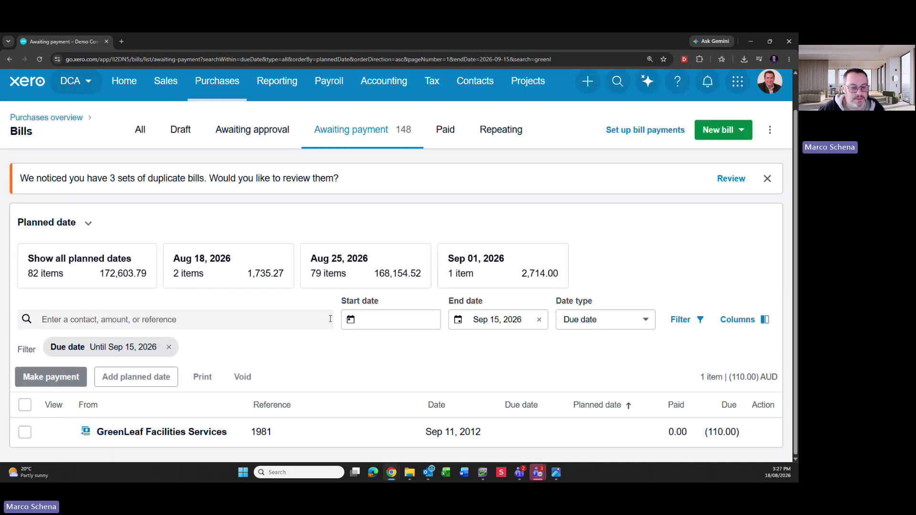
Search for "everp", set the Everpeak Construction Materials credit note's planned date to Aug 25, 2026, and clear the search
scroll(249, 296, down, 4)
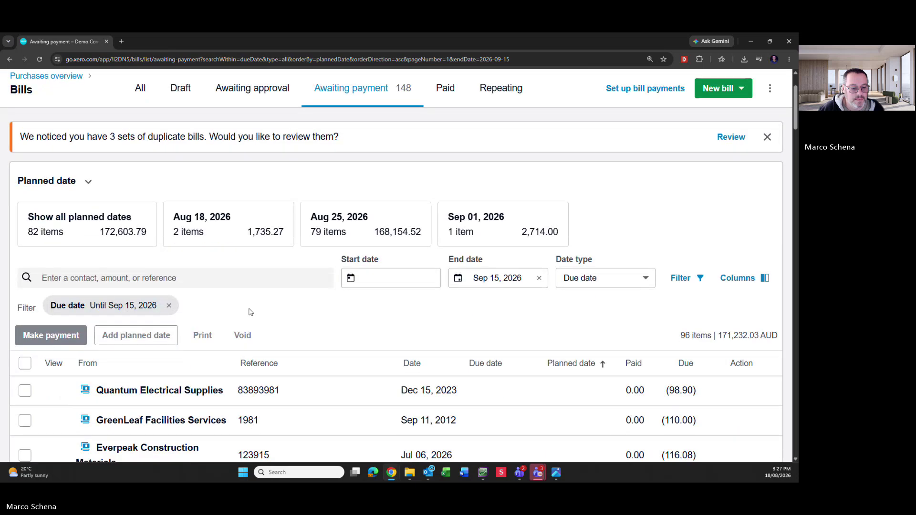
click(188, 114)
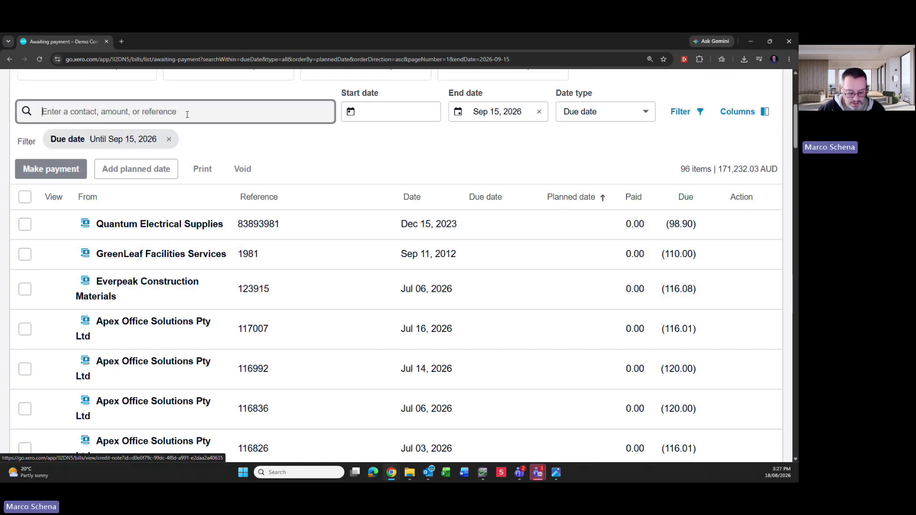
text(everp)
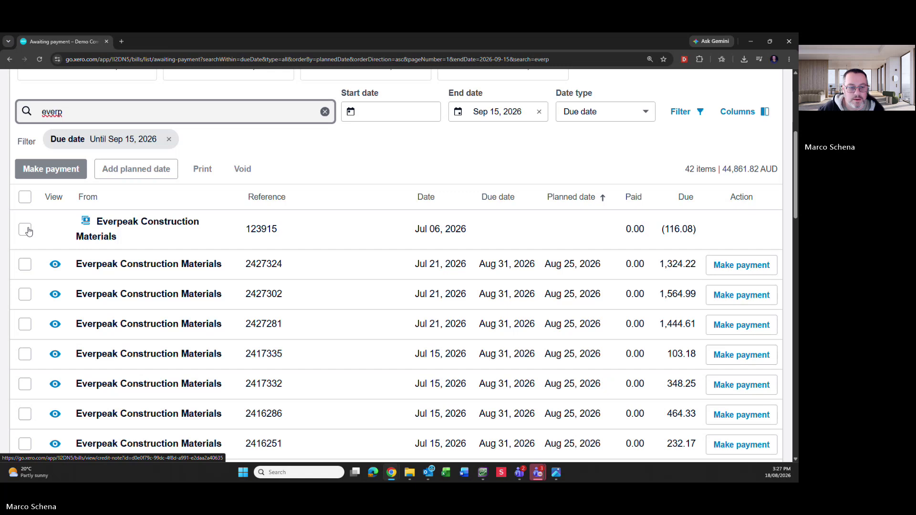
click(25, 230)
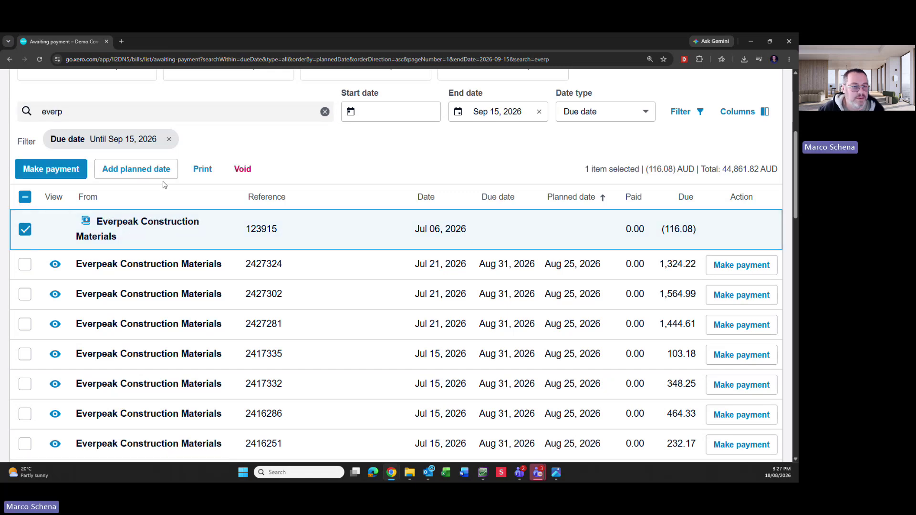
click(161, 172)
click(142, 358)
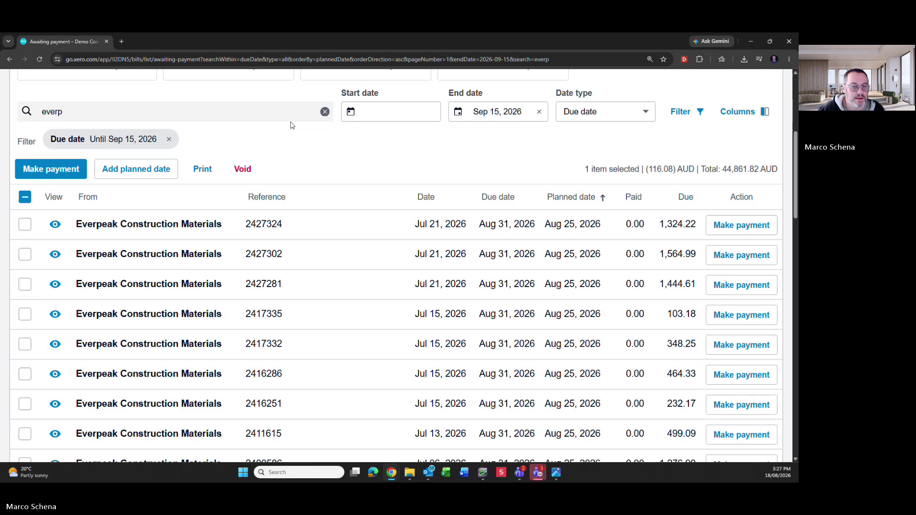
click(325, 111)
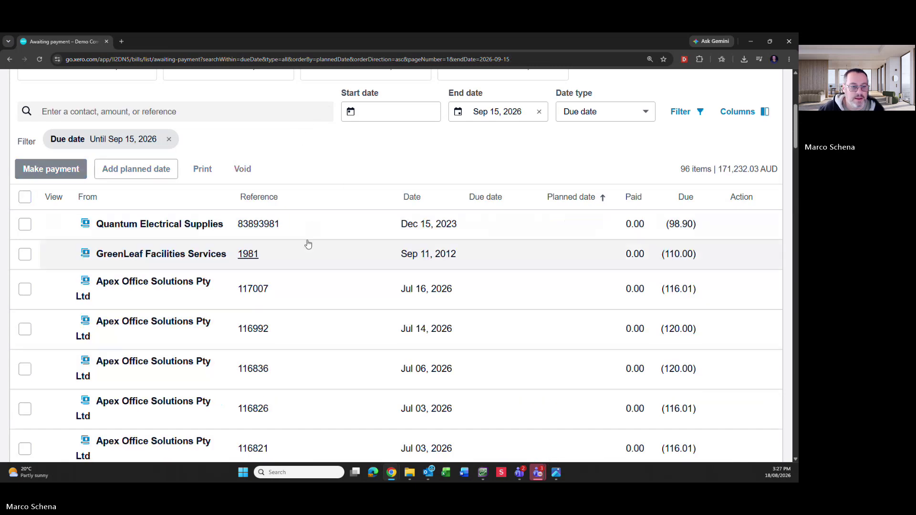
Search for "apex", set the planned date of the five undated Apex Office Solutions credit notes to Aug 25, 2026, and clear the search
scroll(317, 243, down, 1)
scroll(206, 225, up, 2)
click(222, 148)
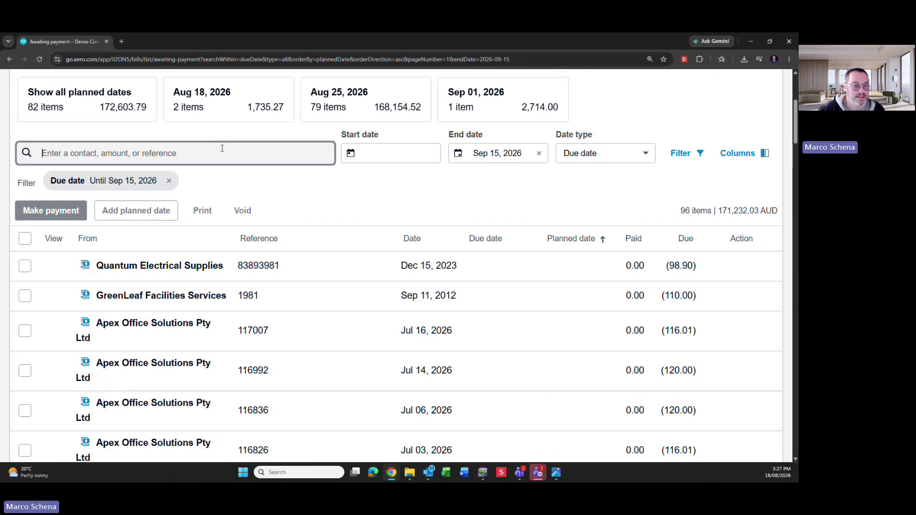
text(apex)
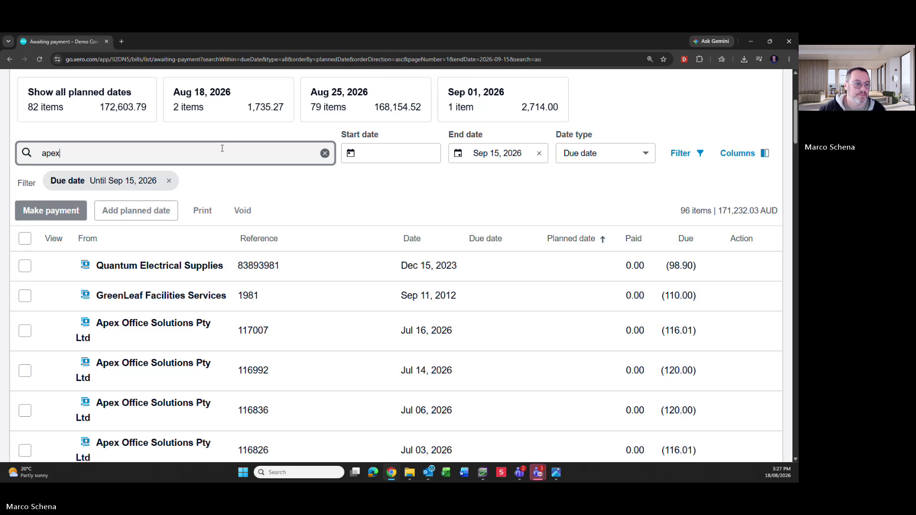
scroll(167, 195, down, 2)
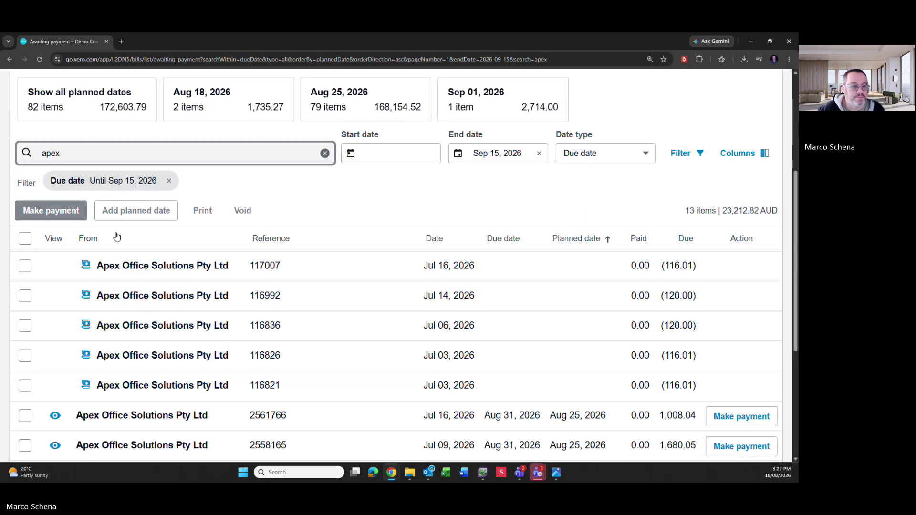
click(24, 265)
shift+click(25, 386)
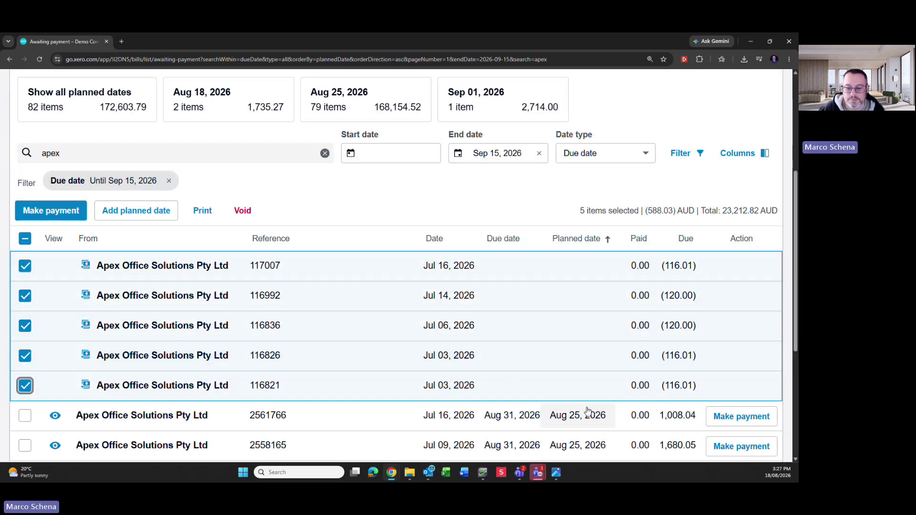
click(124, 210)
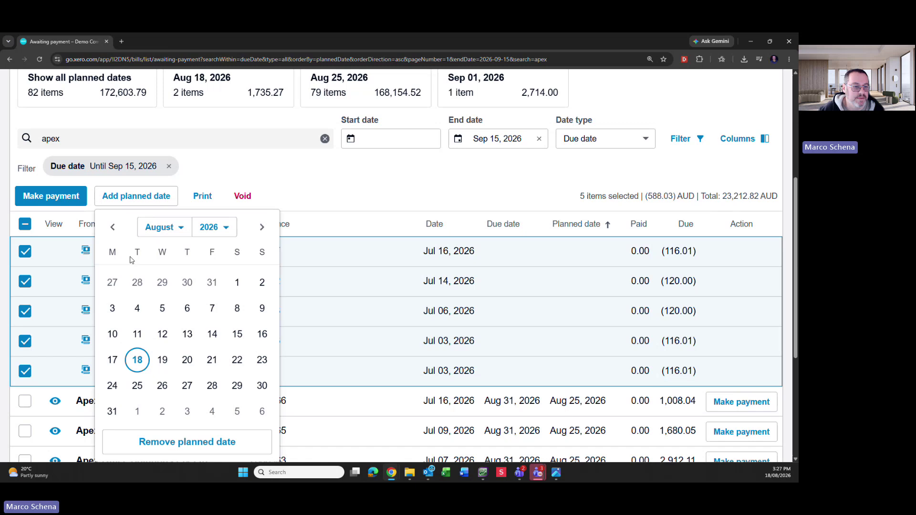
click(135, 390)
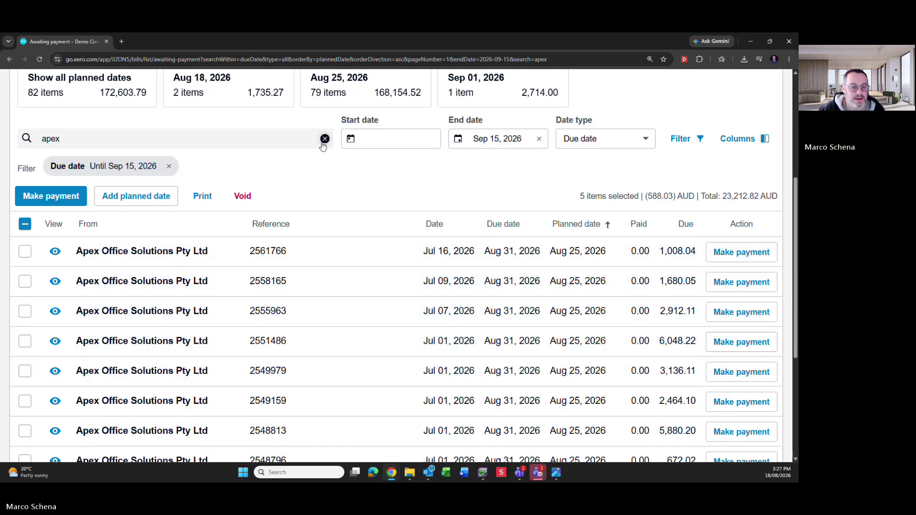
click(325, 139)
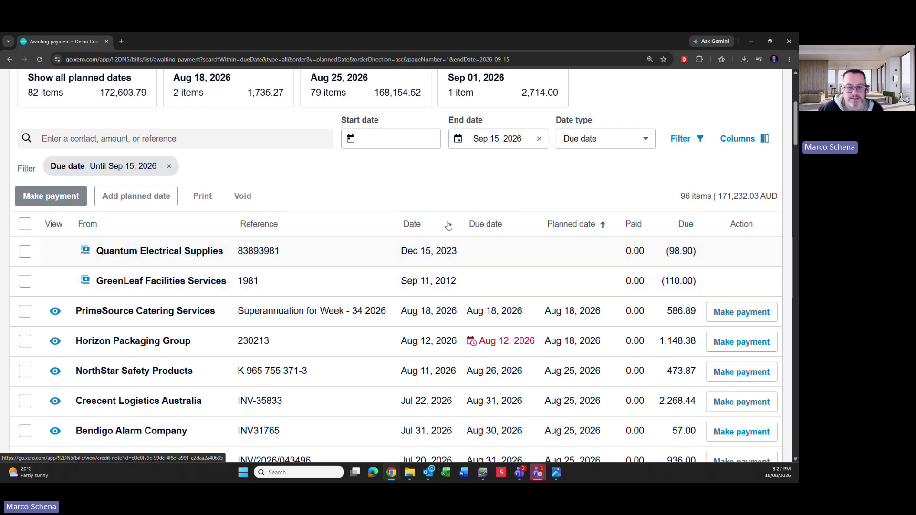
Review the planned dates in the full list, extend the due date filter's end to Sep 22, 2026, and check for undated bills
scroll(548, 214, down, 9)
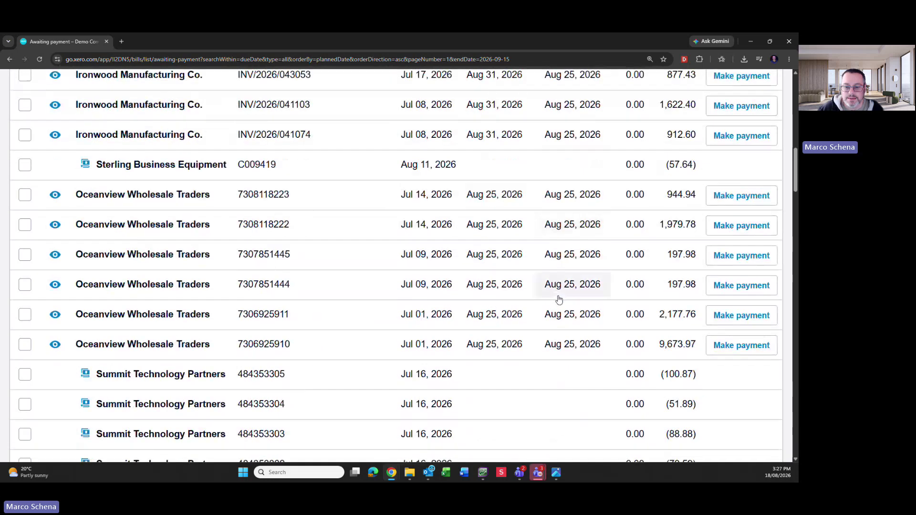
scroll(559, 300, down, 19)
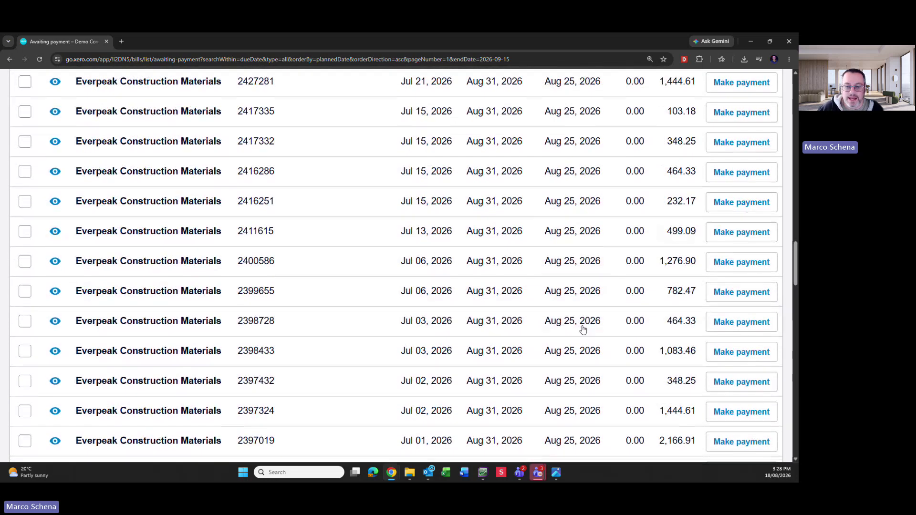
scroll(586, 324, down, 9)
key(Home)
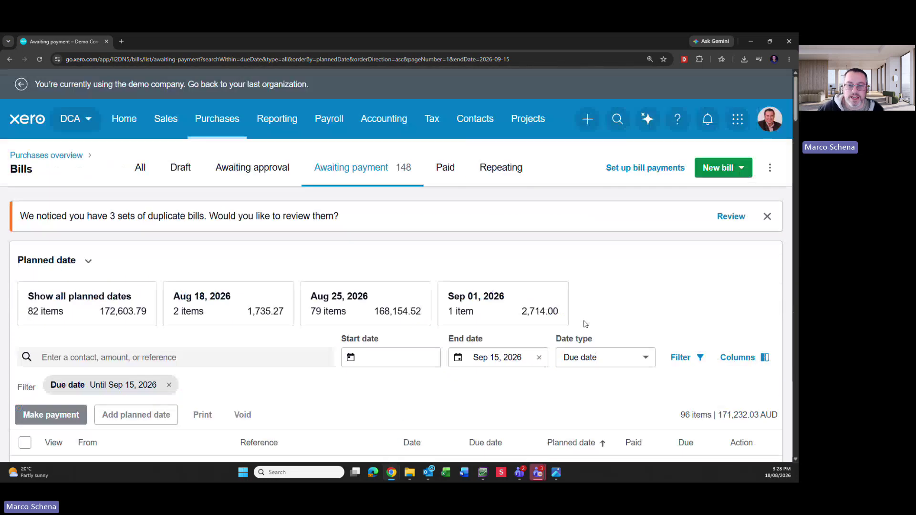
click(521, 360)
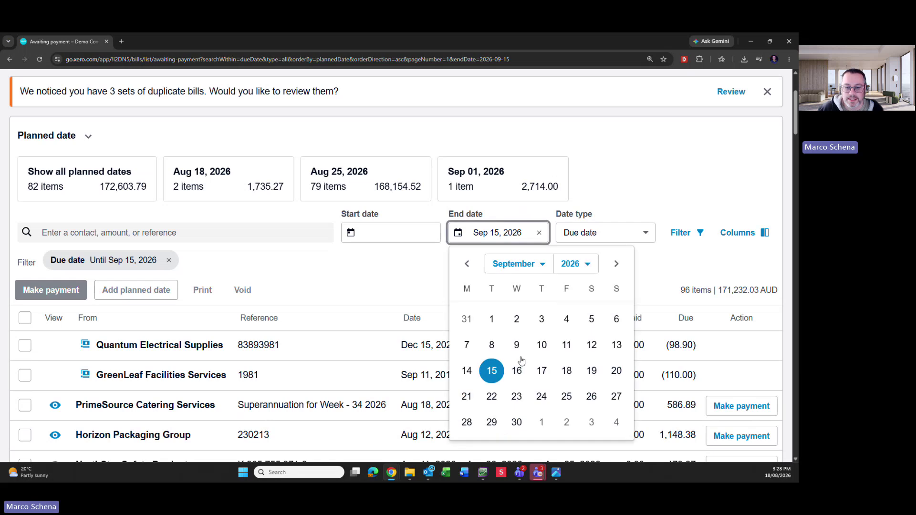
click(493, 400)
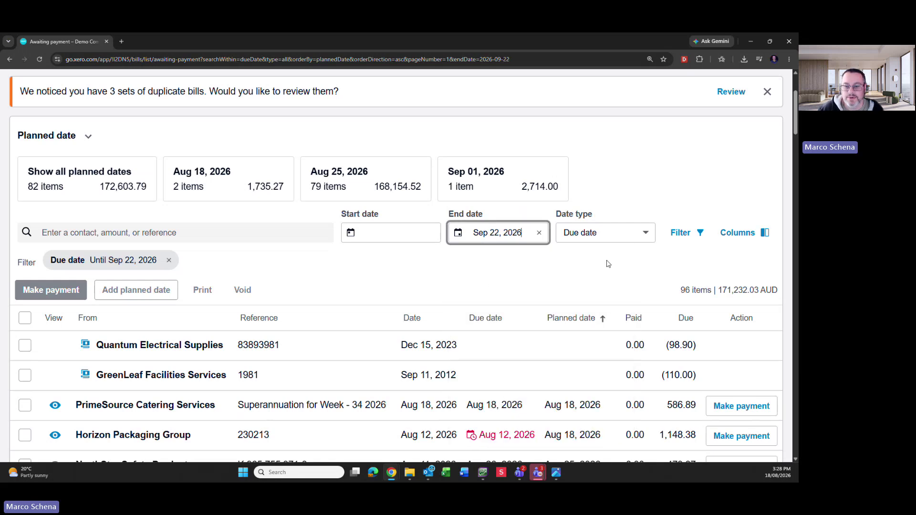
scroll(609, 264, down, 3)
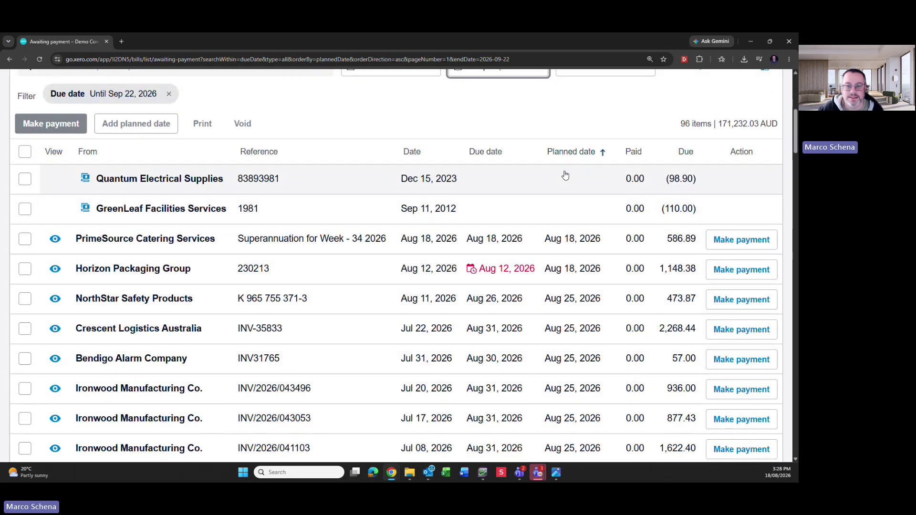
Extend the due date filter's end to Sep 29, 2026, and set the planned date of all undated bills, excluding credit notes, to Aug 25, 2026
scroll(563, 146, up, 1)
click(494, 110)
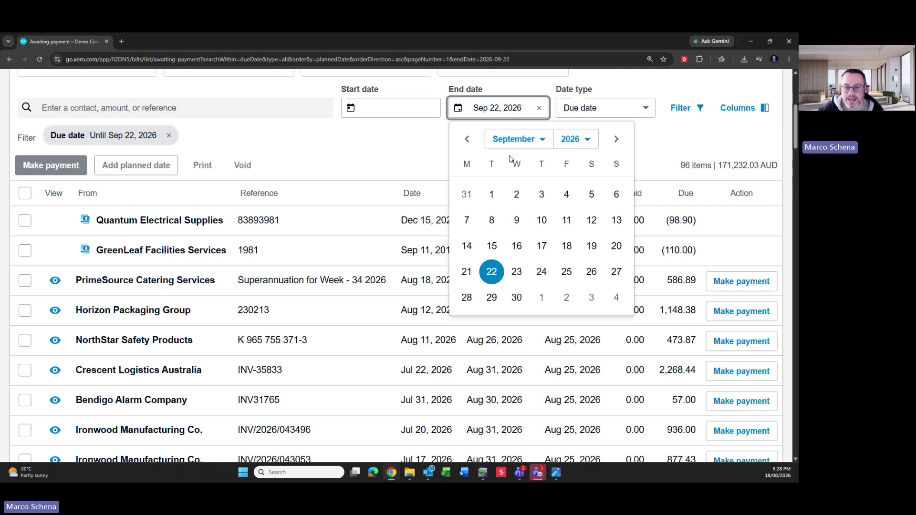
click(492, 297)
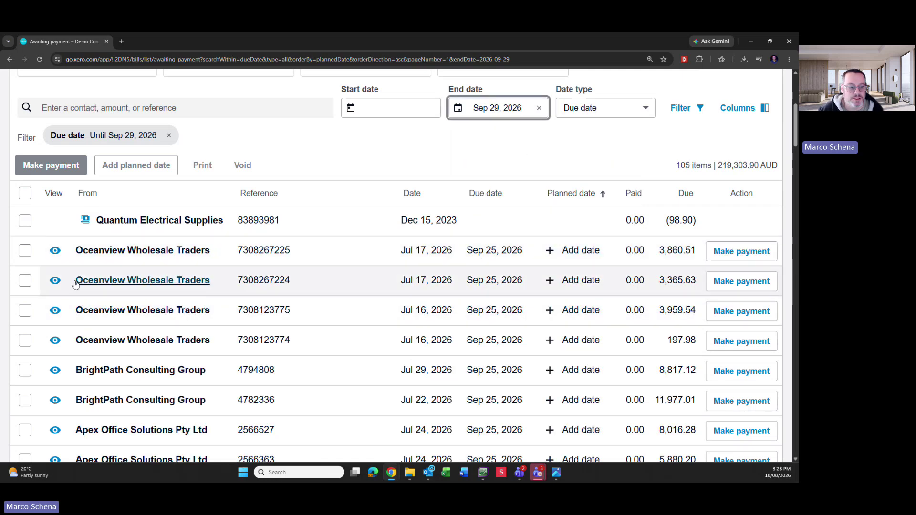
click(25, 251)
scroll(578, 267, down, 2)
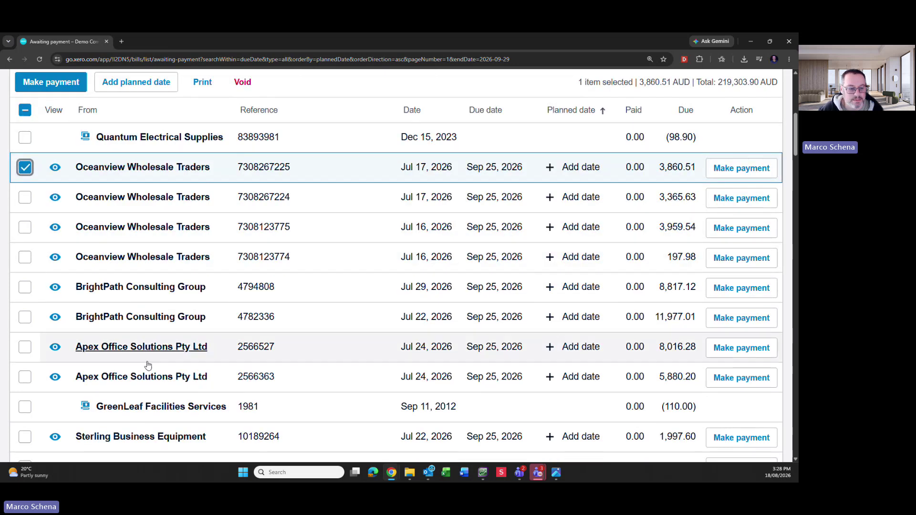
shift+click(27, 377)
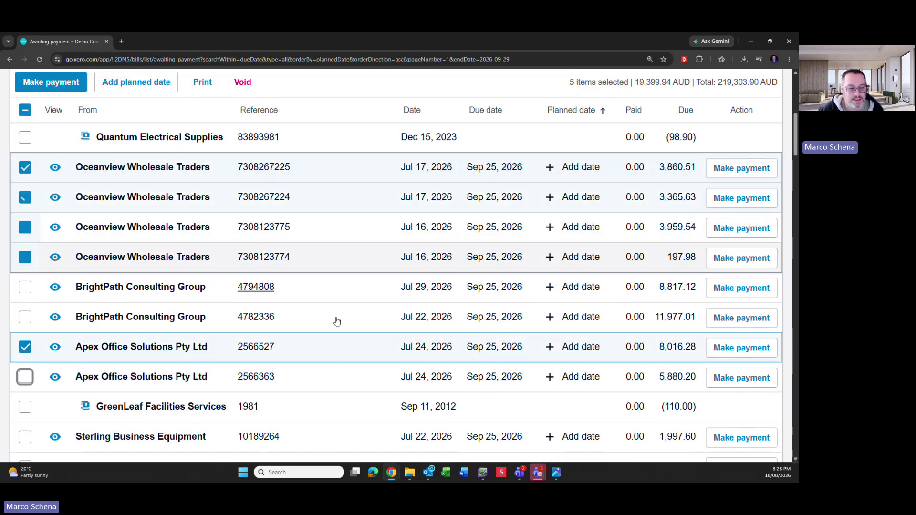
scroll(411, 388, down, 4)
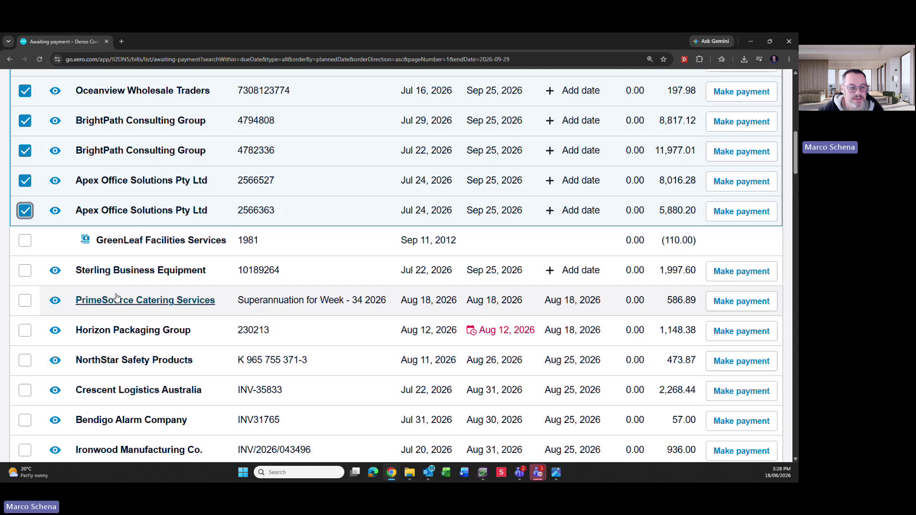
click(25, 270)
scroll(334, 294, up, 4)
scroll(348, 291, up, 3)
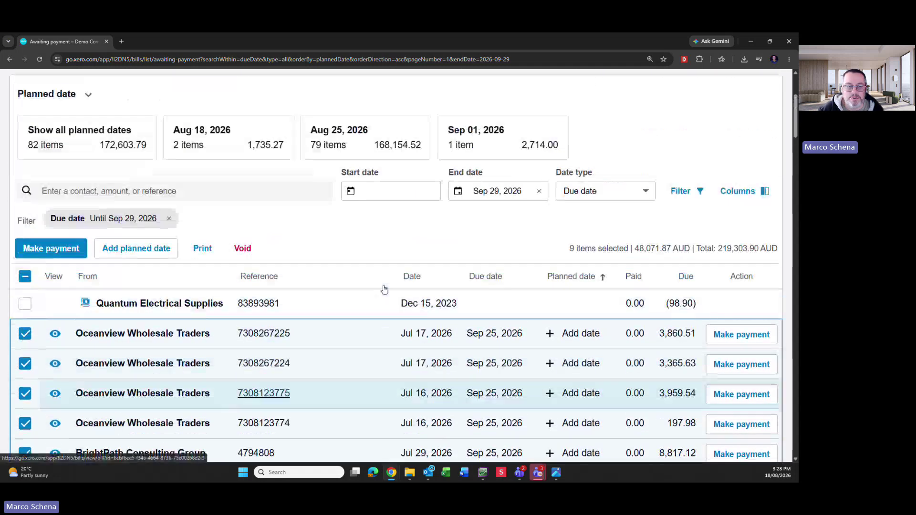
click(137, 248)
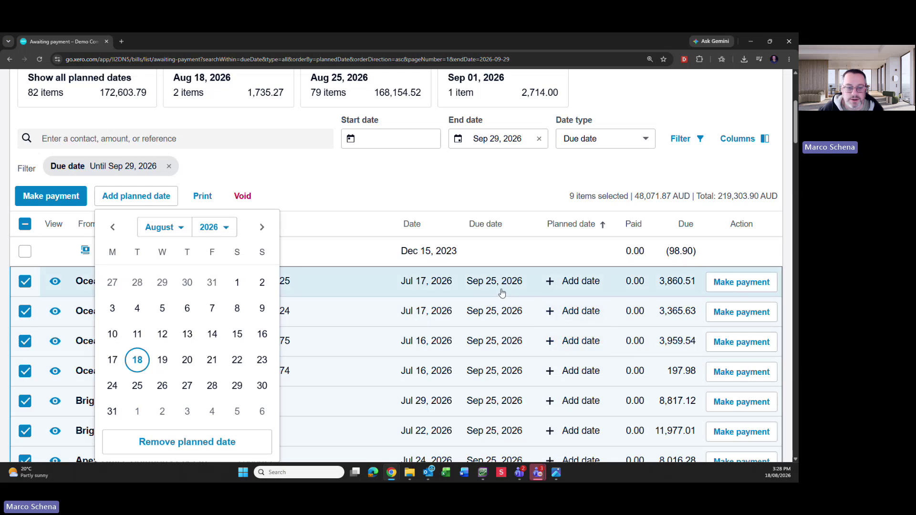
click(137, 386)
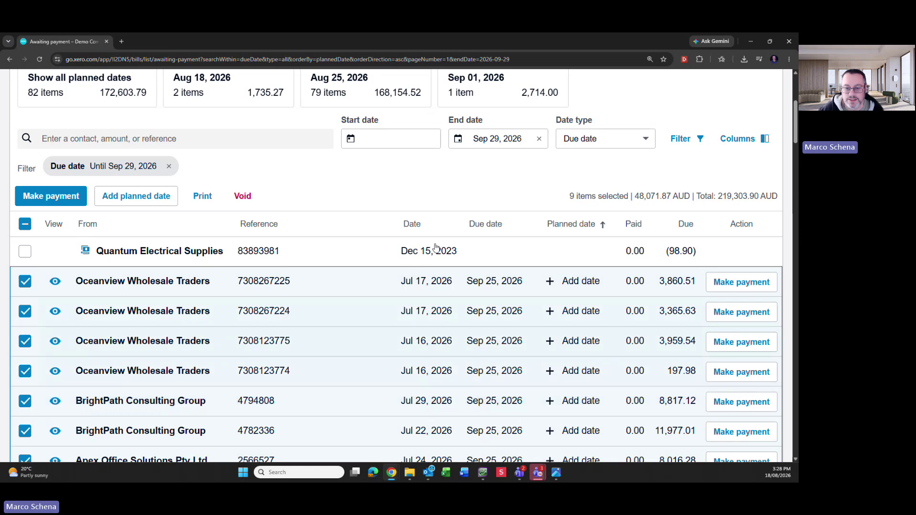
Extend the due date filter's end to Sep 30, 2026, and set the planned date of all undated bills, excluding credit notes, to Sep 29, 2026
click(512, 134)
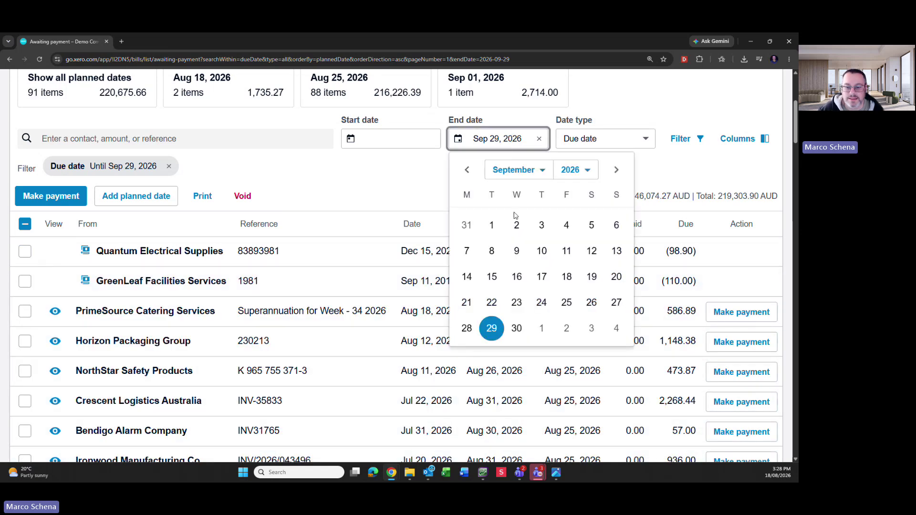
click(517, 330)
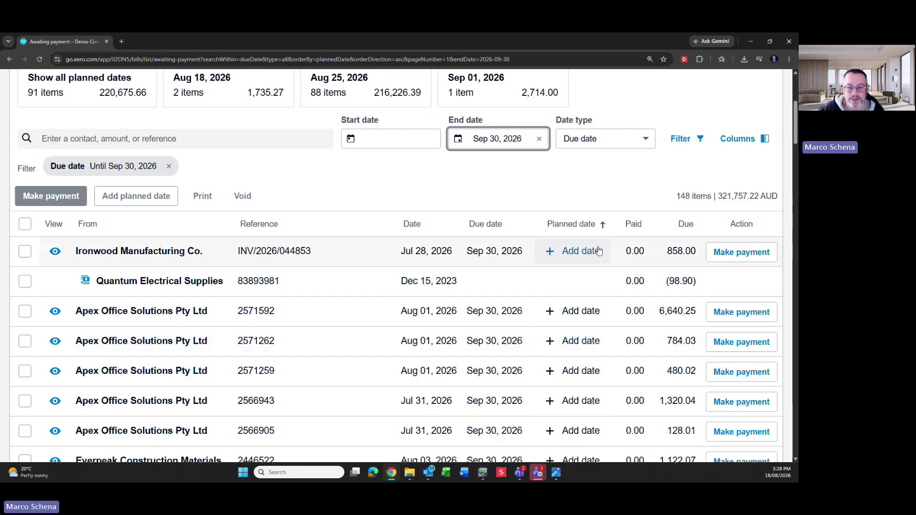
click(25, 251)
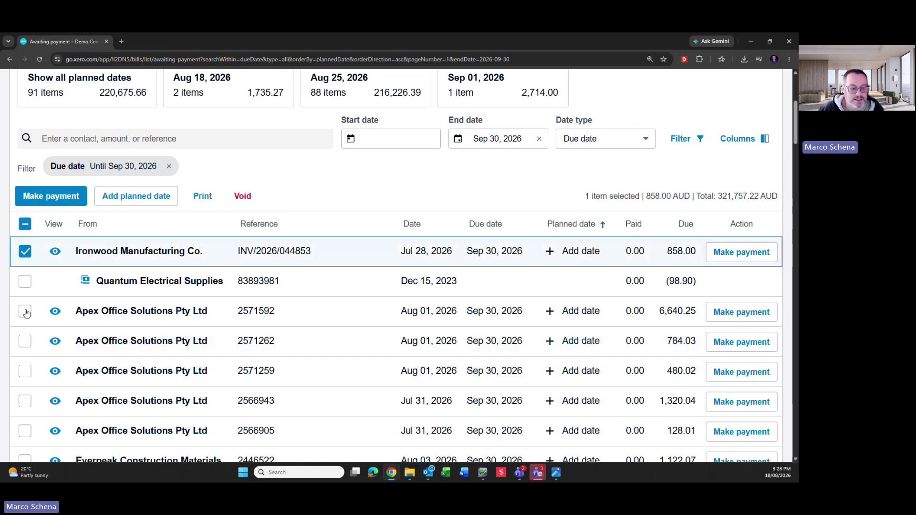
click(25, 311)
scroll(353, 323, down, 5)
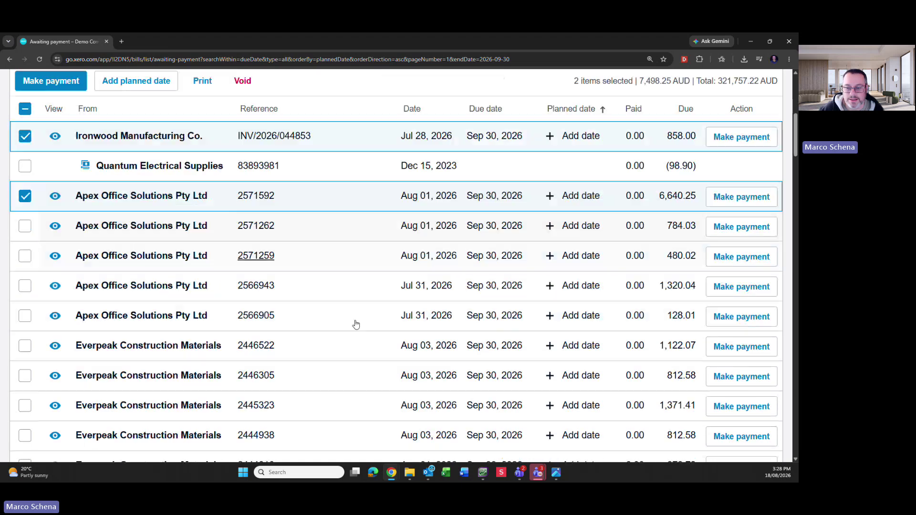
scroll(454, 299, down, 10)
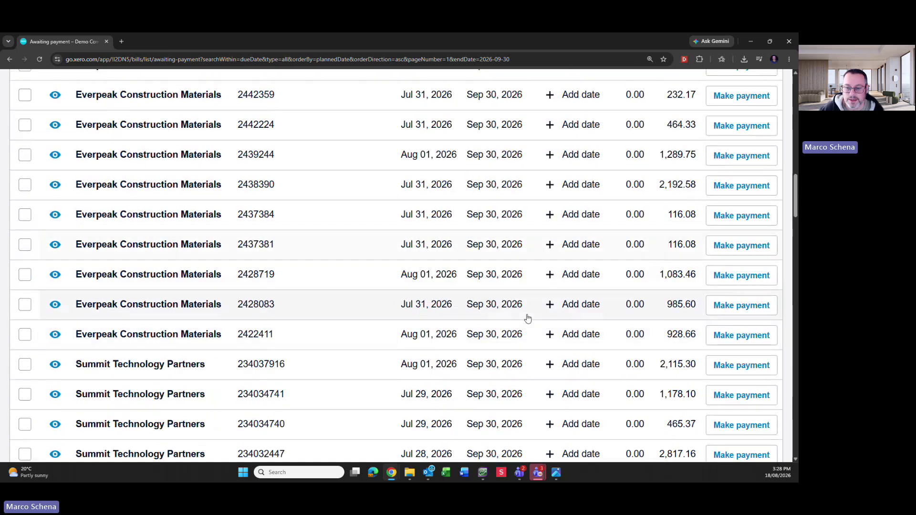
scroll(531, 323, down, 9)
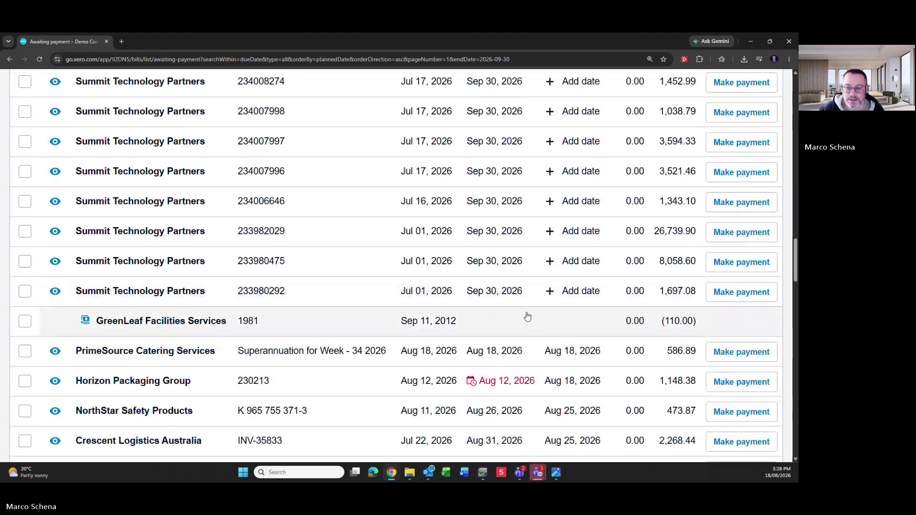
click(25, 292)
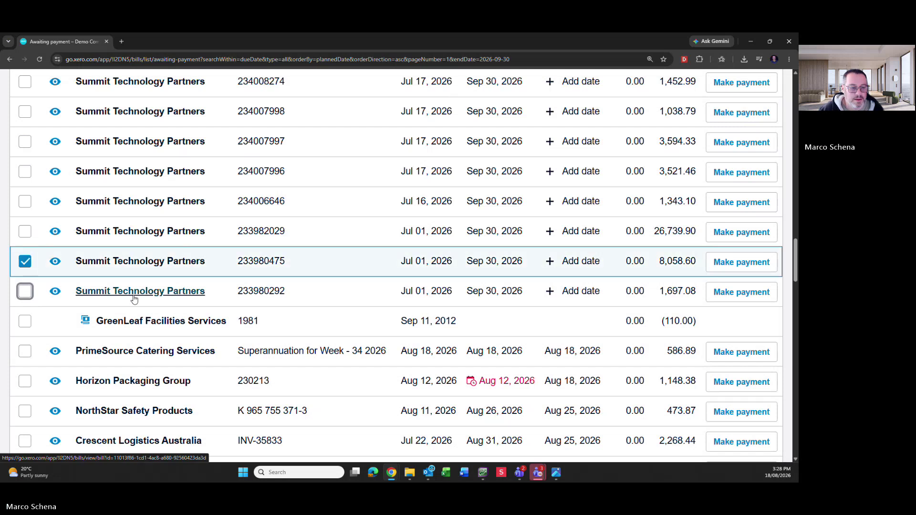
scroll(135, 299, up, 9)
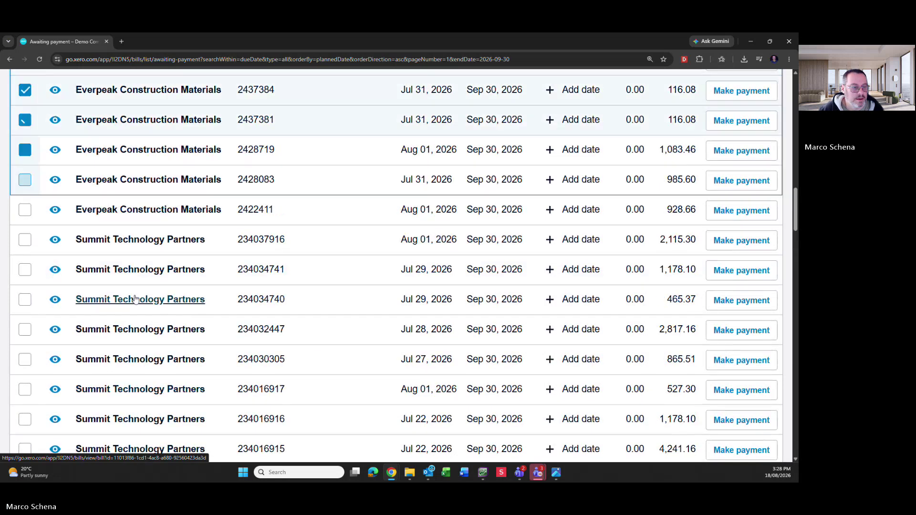
scroll(138, 299, down, 9)
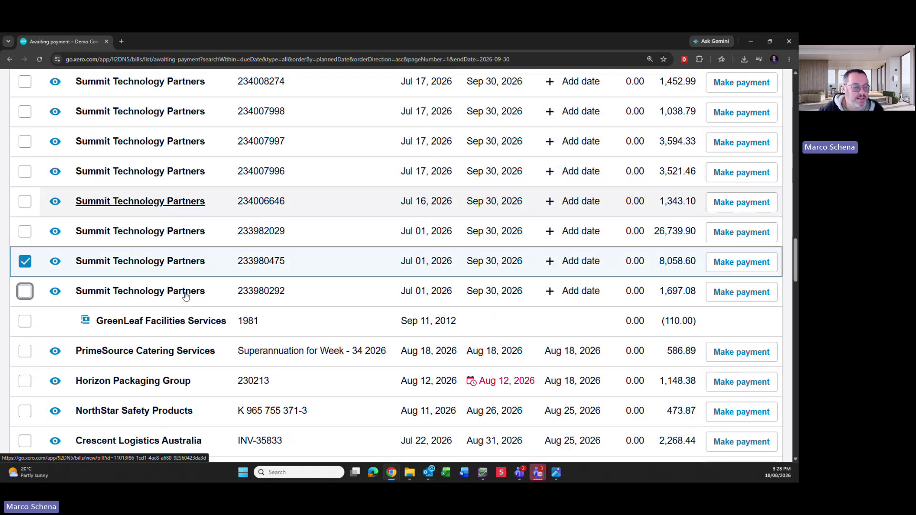
scroll(185, 296, up, 3)
scroll(186, 297, up, 20)
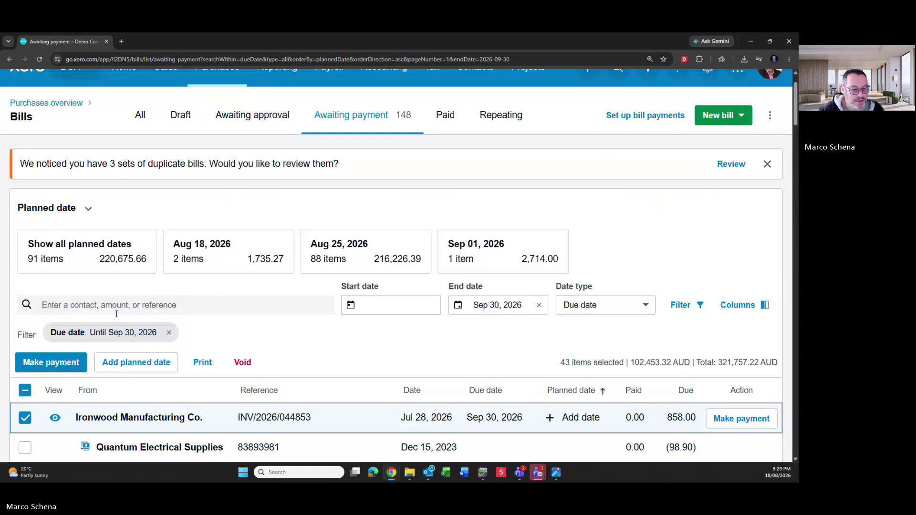
scroll(127, 300, down, 3)
click(136, 196)
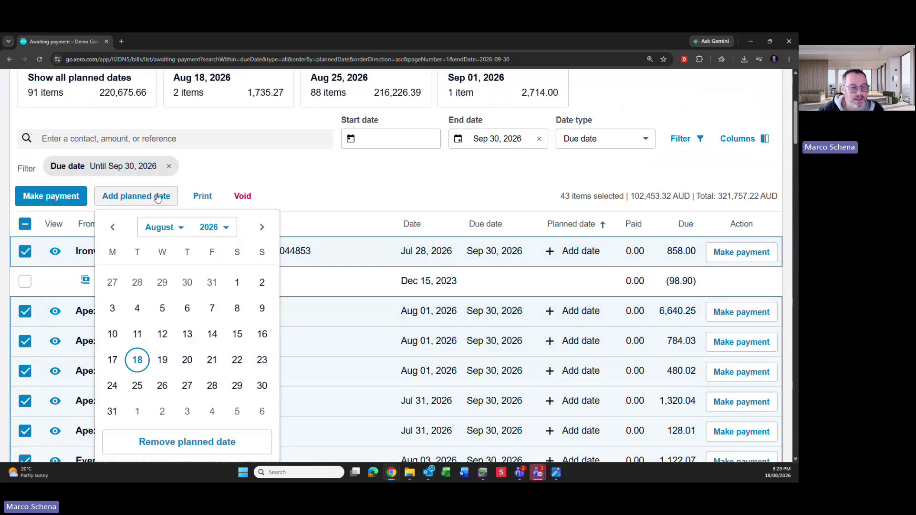
click(262, 227)
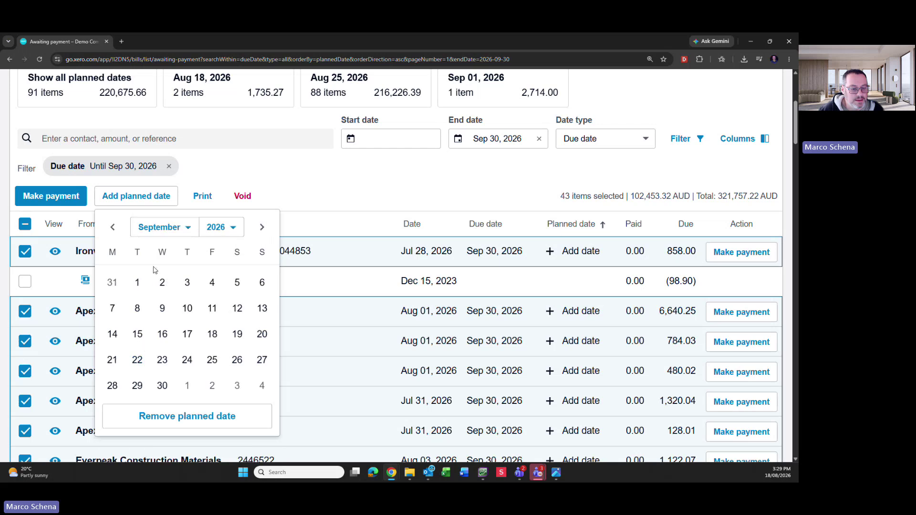
click(137, 386)
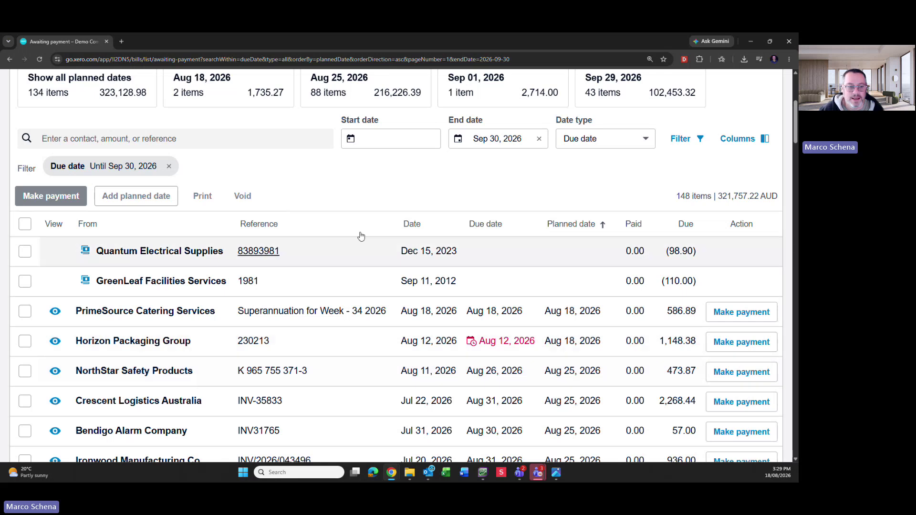
Clear the due date filter and sort the full list by supplier to review the planned dates and payment run totals
click(169, 166)
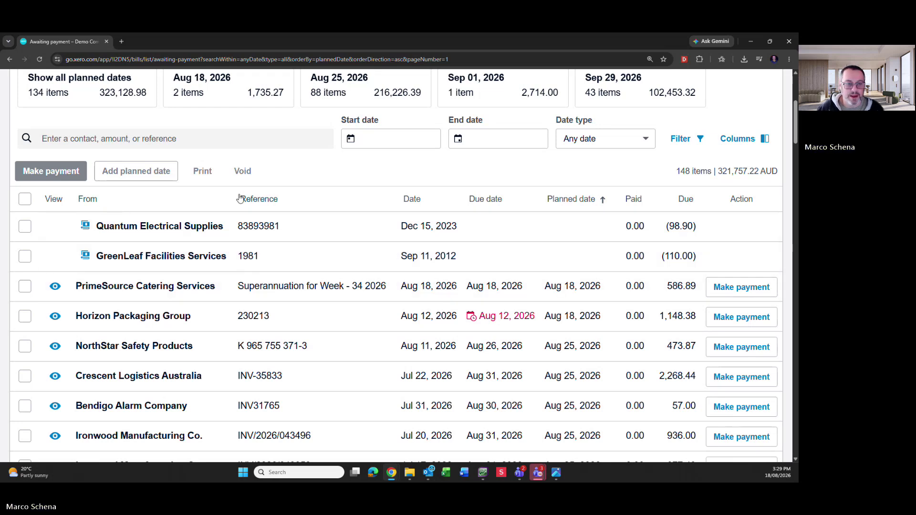
click(90, 206)
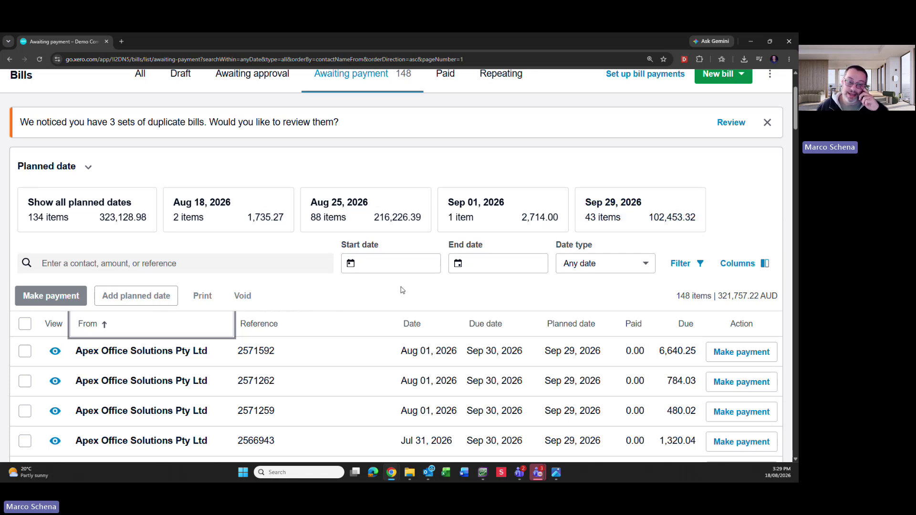
scroll(673, 198, down, 3)
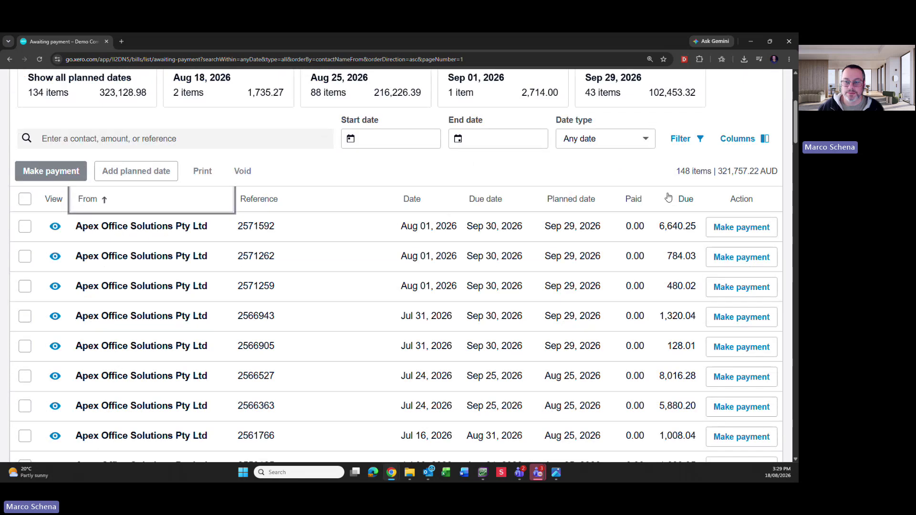
scroll(669, 197, up, 5)
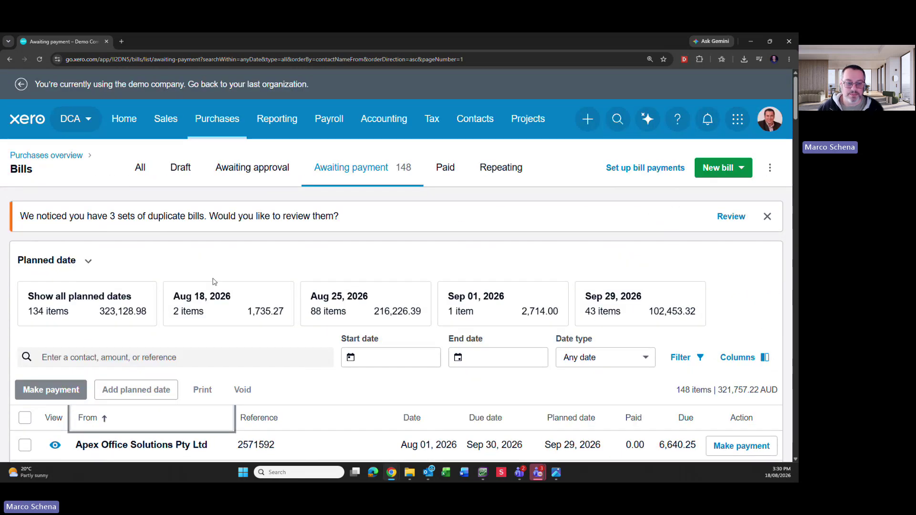
scroll(386, 291, down, 2)
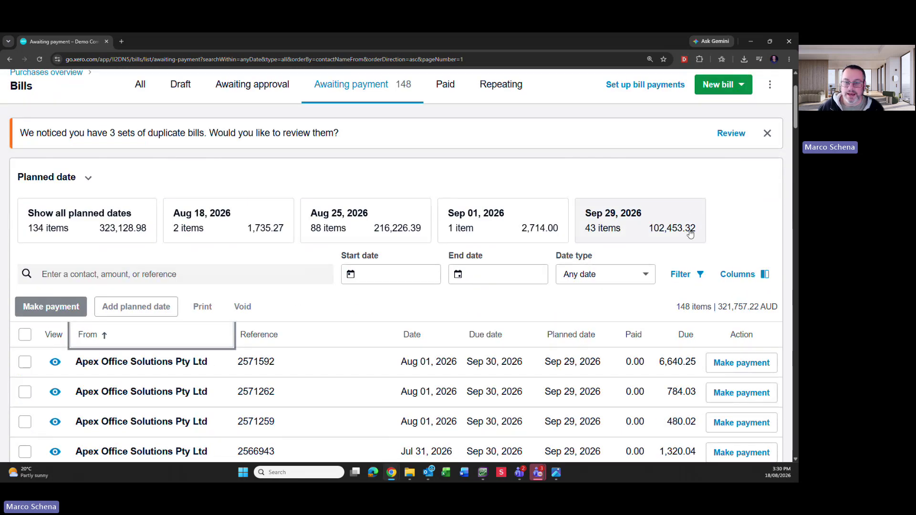
scroll(430, 234, up, 2)
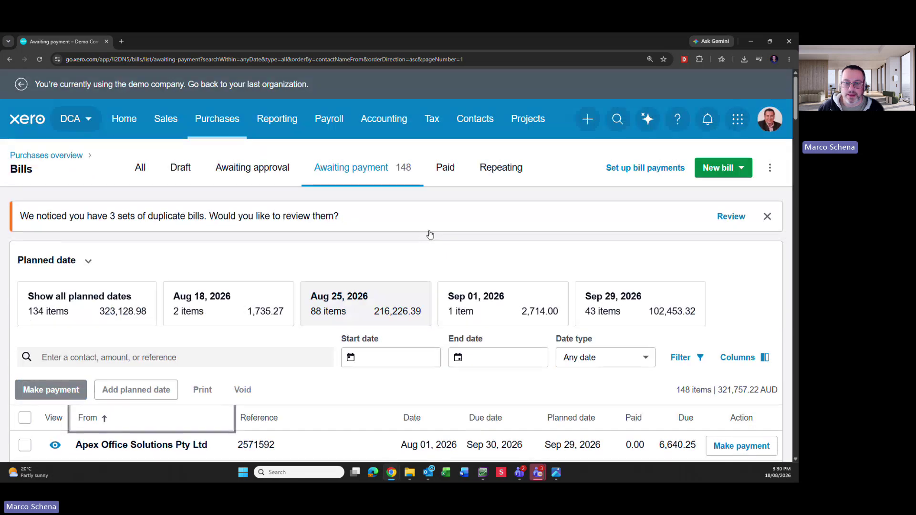
Open the full list of reports and view the Aged Payables Detail report
click(284, 127)
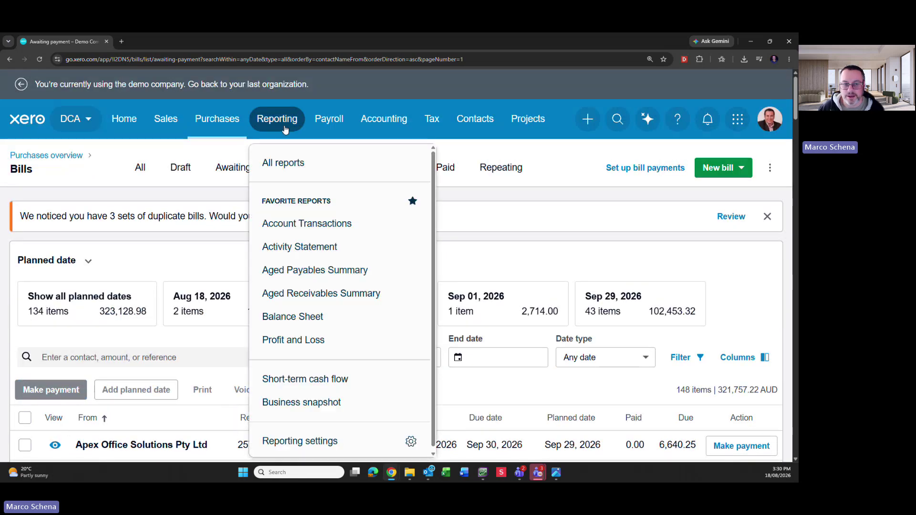
click(311, 171)
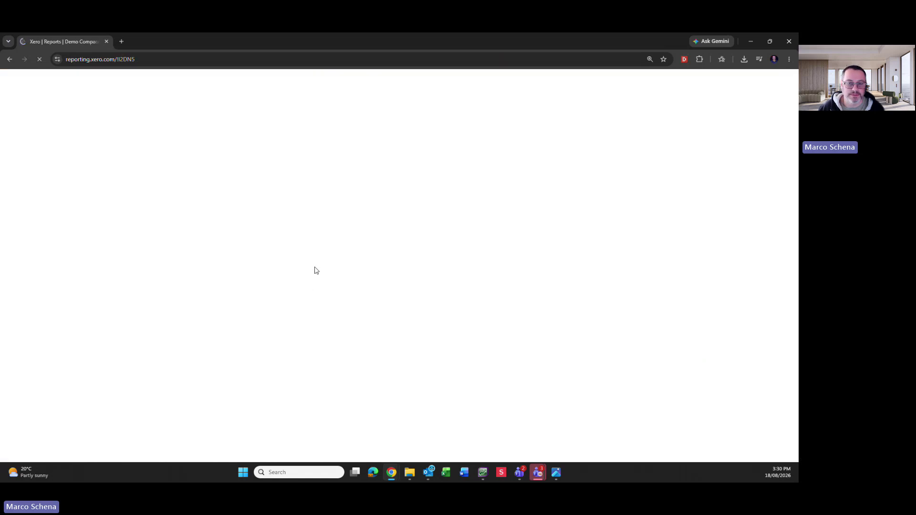
scroll(301, 288, down, 1)
scroll(302, 291, down, 8)
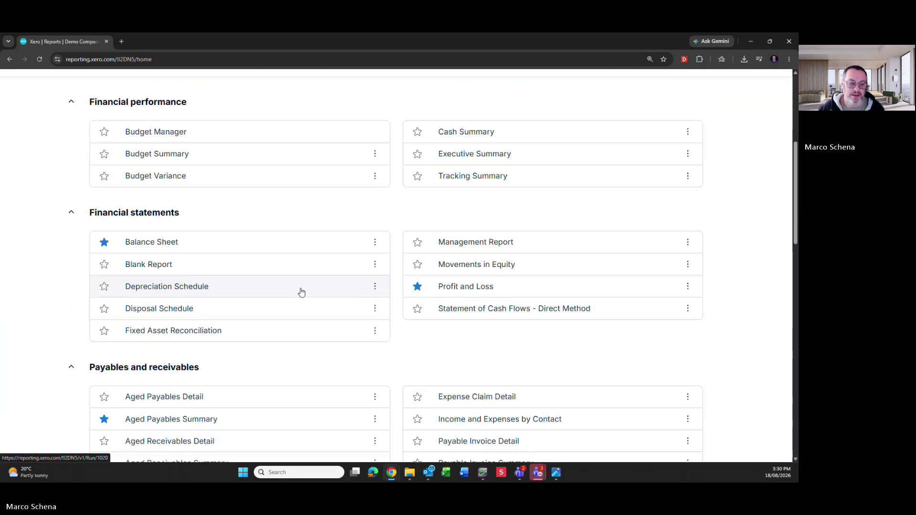
scroll(301, 292, down, 1)
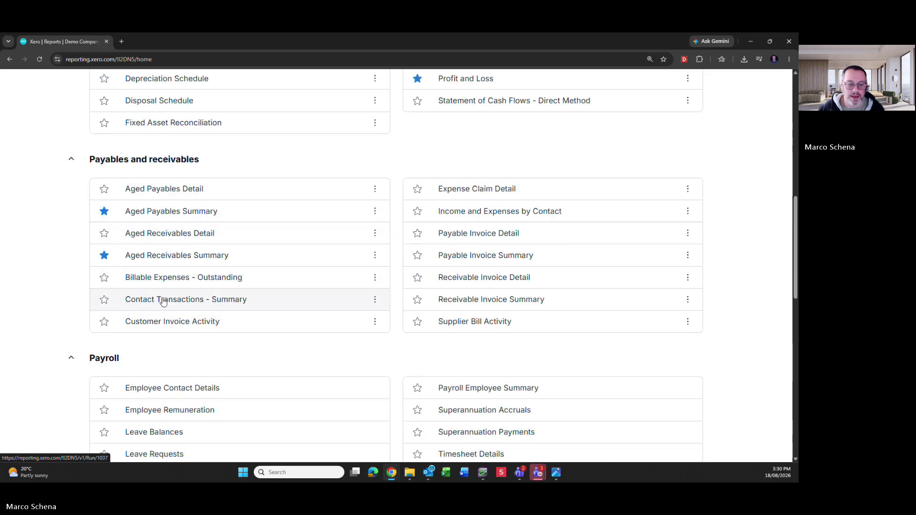
click(181, 192)
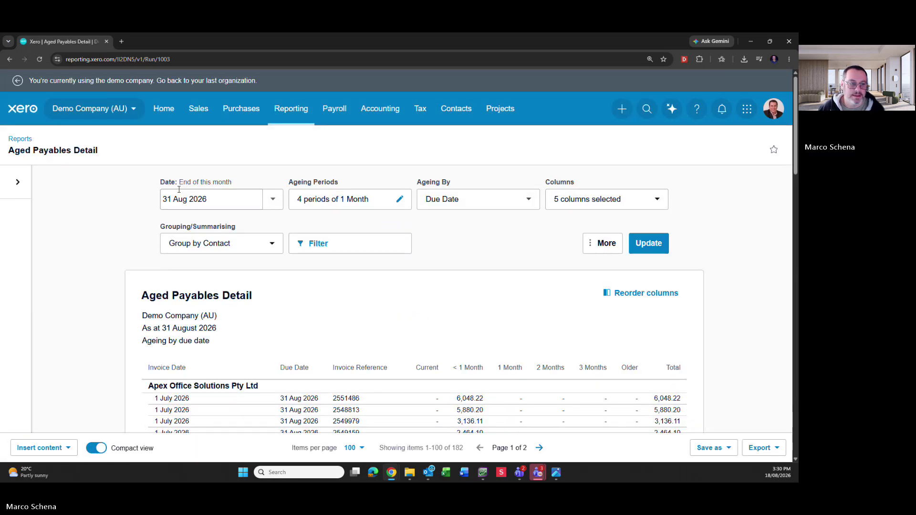
Open the Payable Invoice Detail report from the reports list and set its date search to Planned Date
click(20, 139)
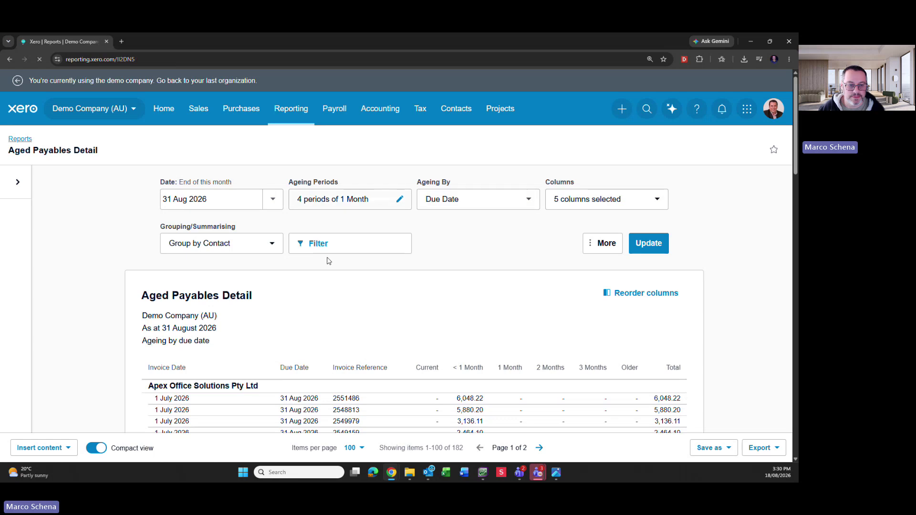
scroll(466, 317, down, 8)
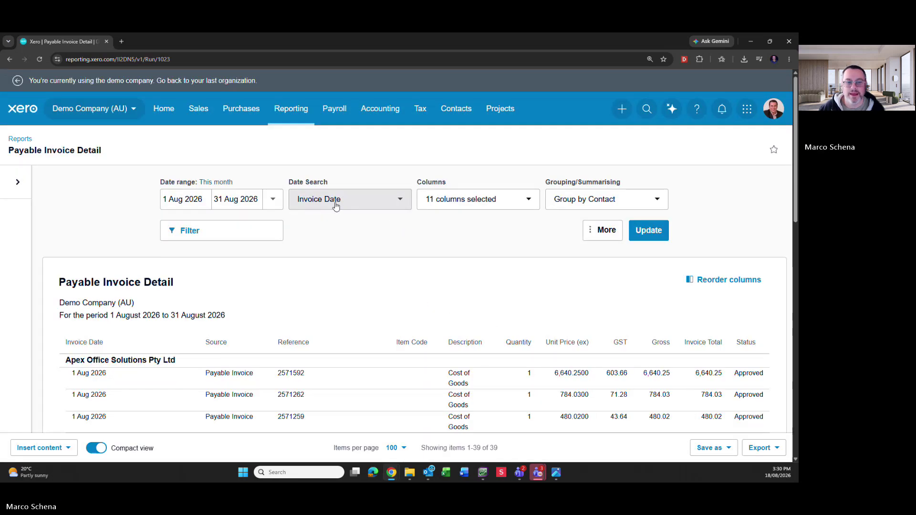
click(378, 209)
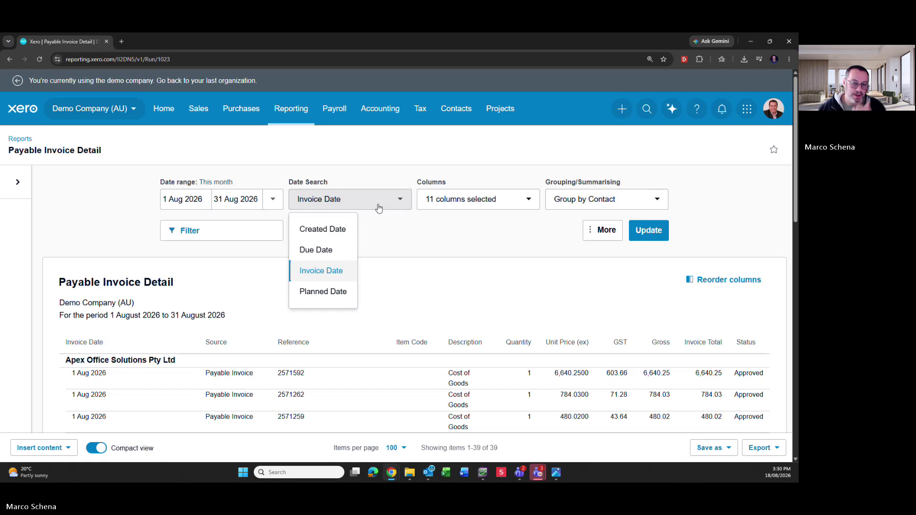
click(335, 296)
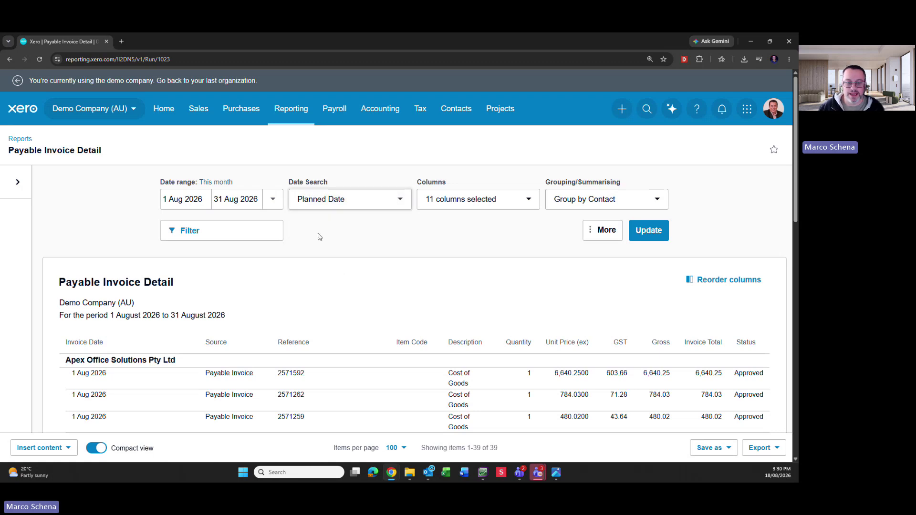
Run the report for the date range 18 Aug 2026 to 18 Aug 2026 and review the bills planned for that day
click(183, 199)
text(18)
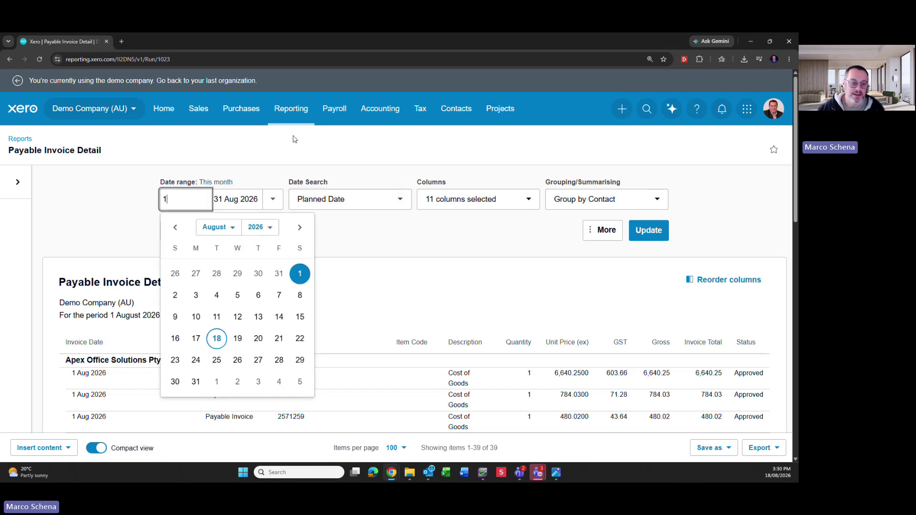
key(Tab)
text(18)
key(Tab)
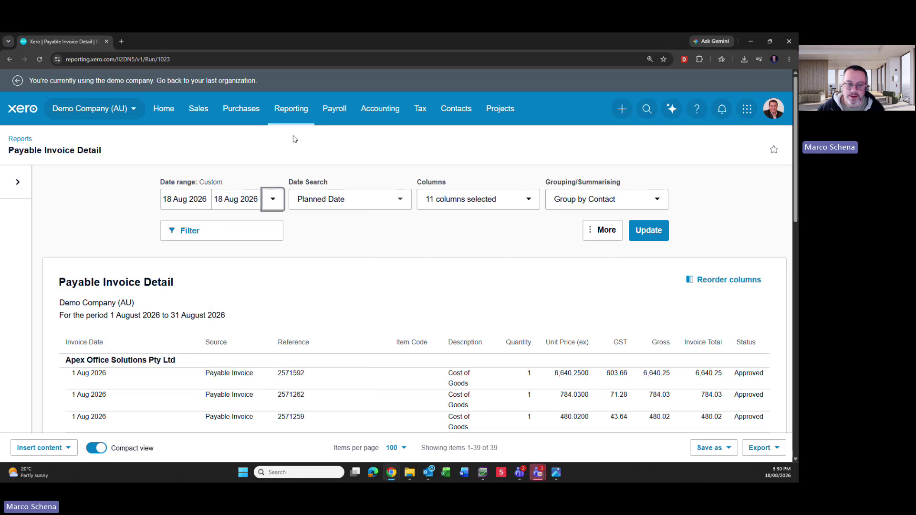
click(636, 234)
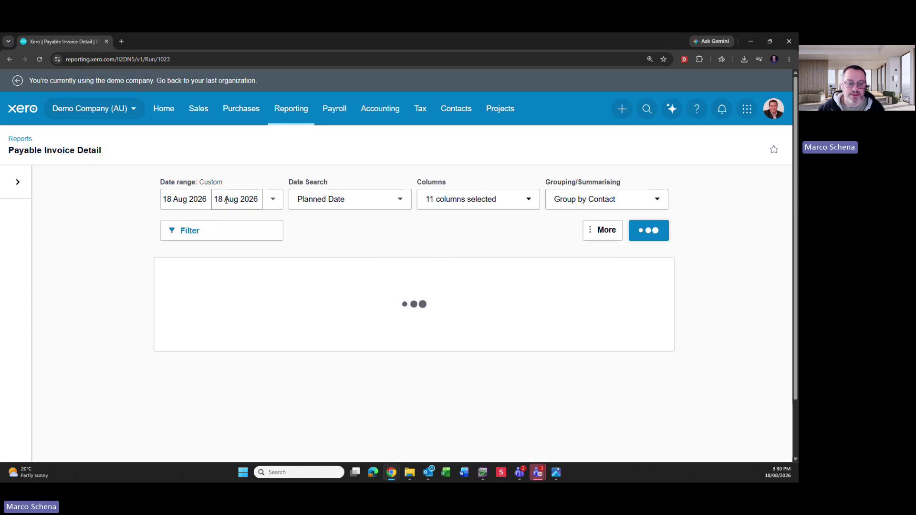
scroll(481, 278, down, 2)
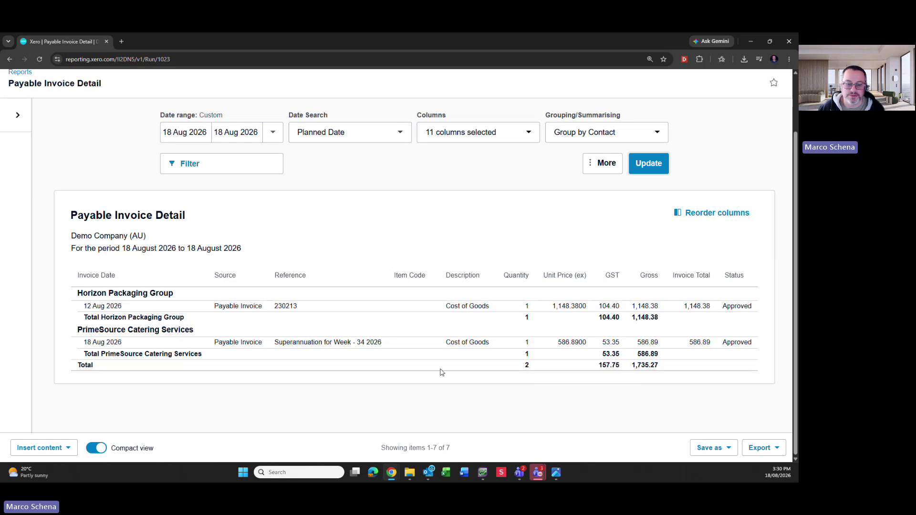
scroll(374, 311, up, 2)
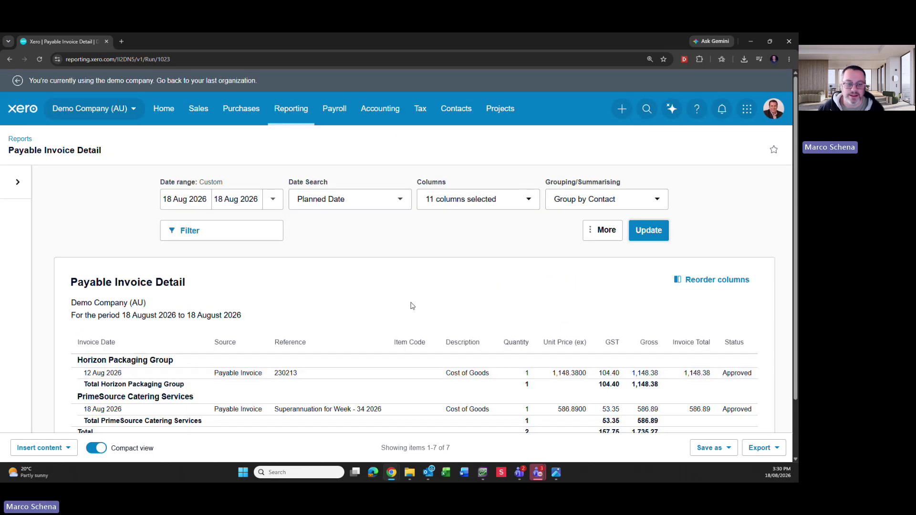
Change the report's date range to This month, rerun it, and look through the listed bills and credit notes
click(222, 199)
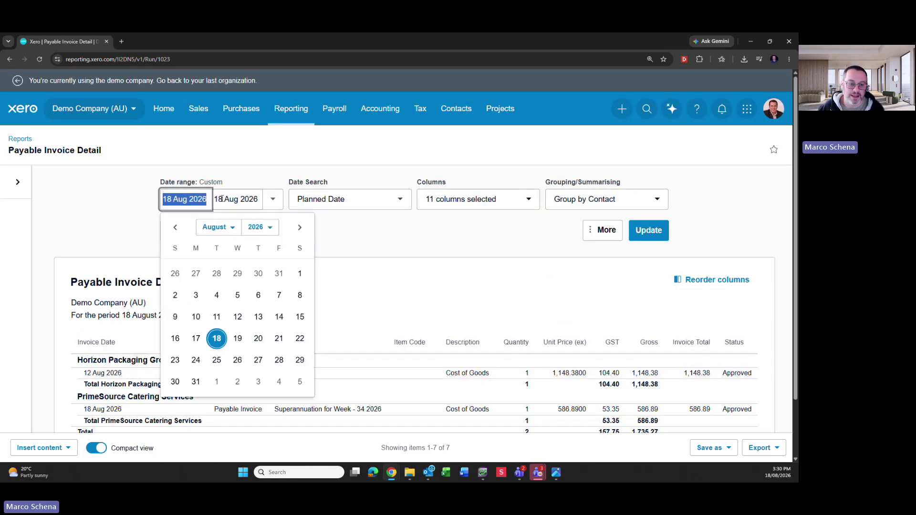
click(272, 201)
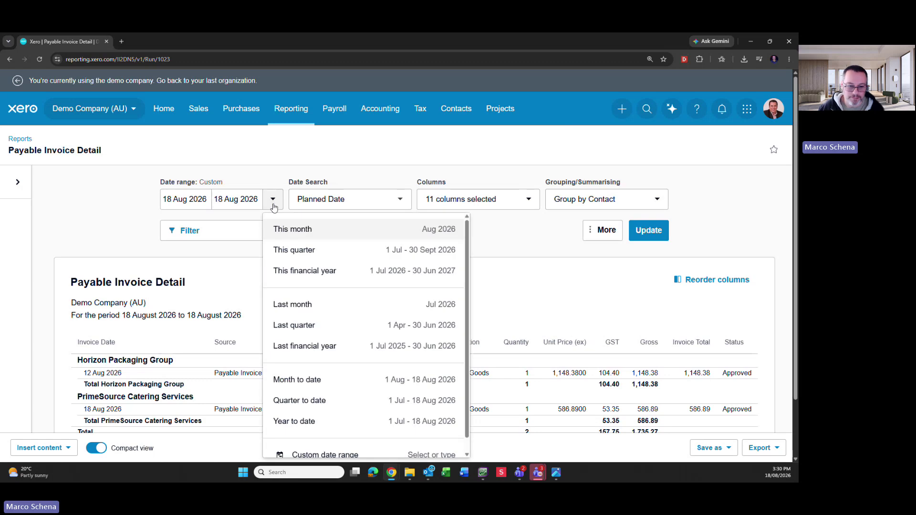
click(319, 229)
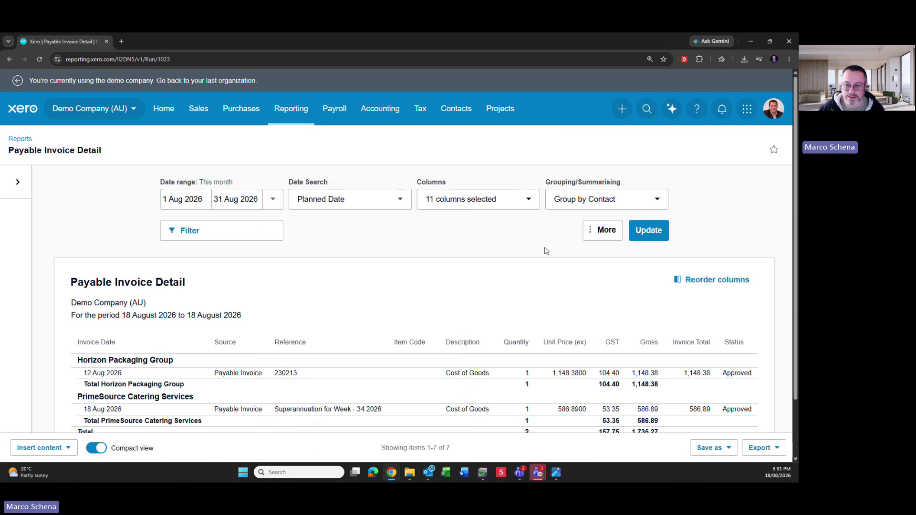
click(660, 232)
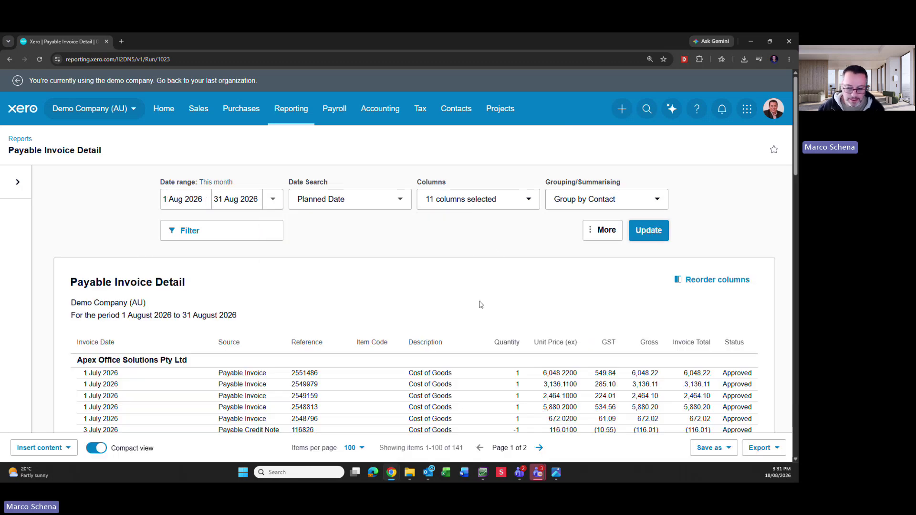
scroll(511, 324, down, 10)
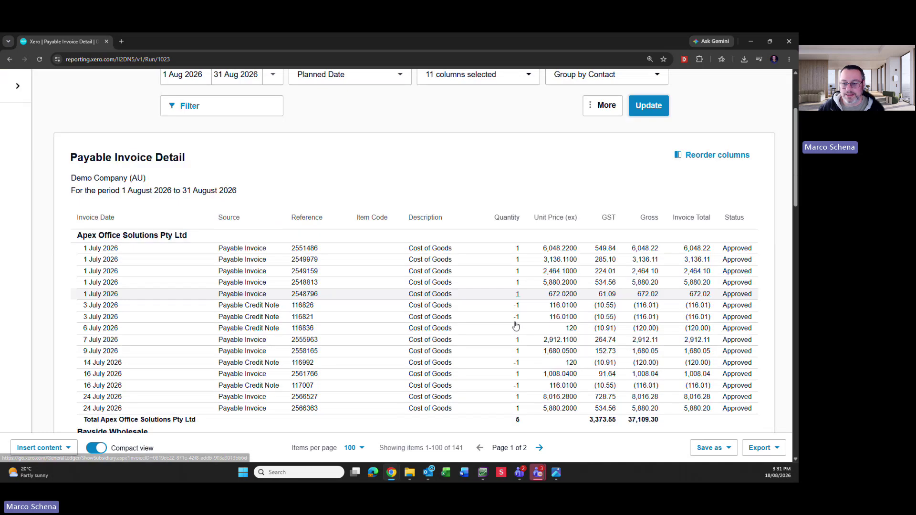
scroll(559, 359, down, 12)
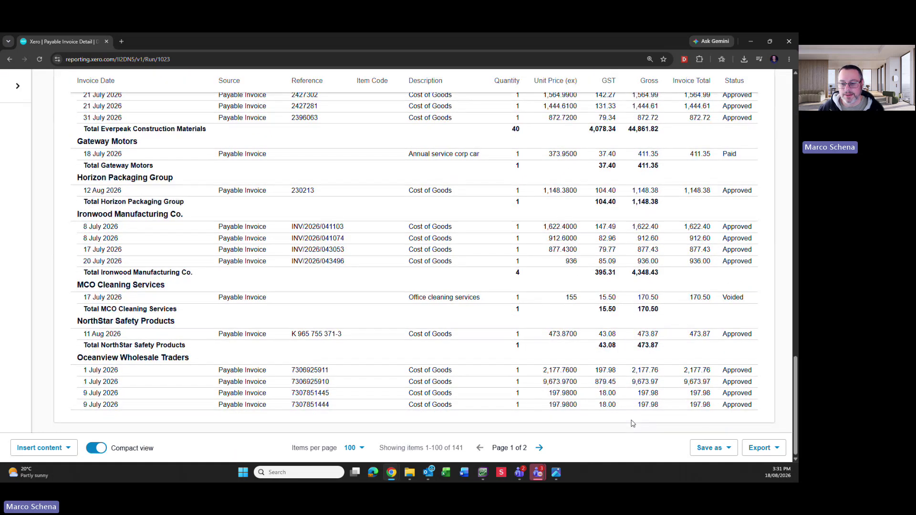
Show 1,000 items per page in the report and check the grand total at its end
click(354, 449)
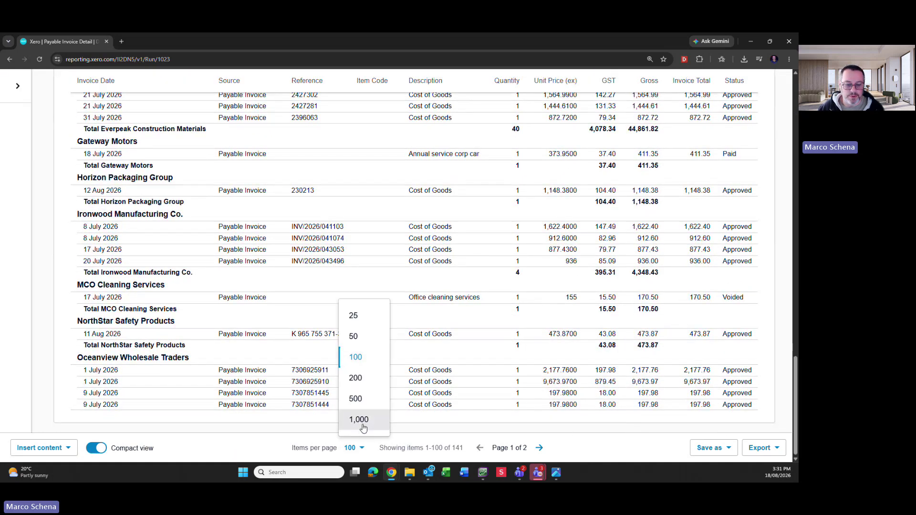
click(359, 420)
scroll(648, 337, down, 20)
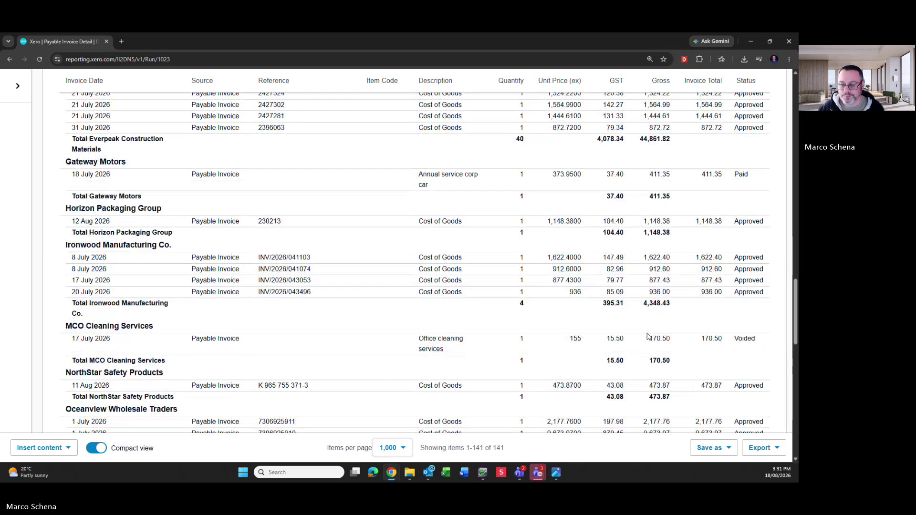
scroll(648, 337, down, 10)
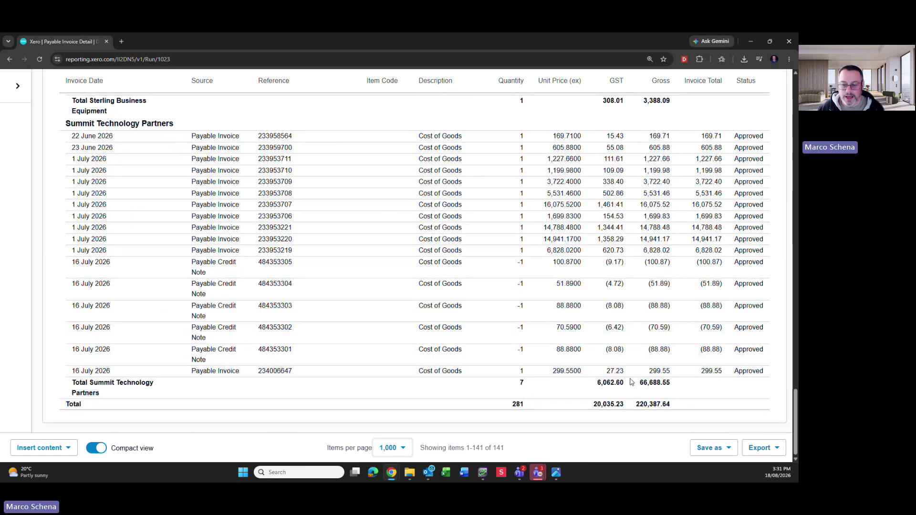
scroll(445, 413, up, 20)
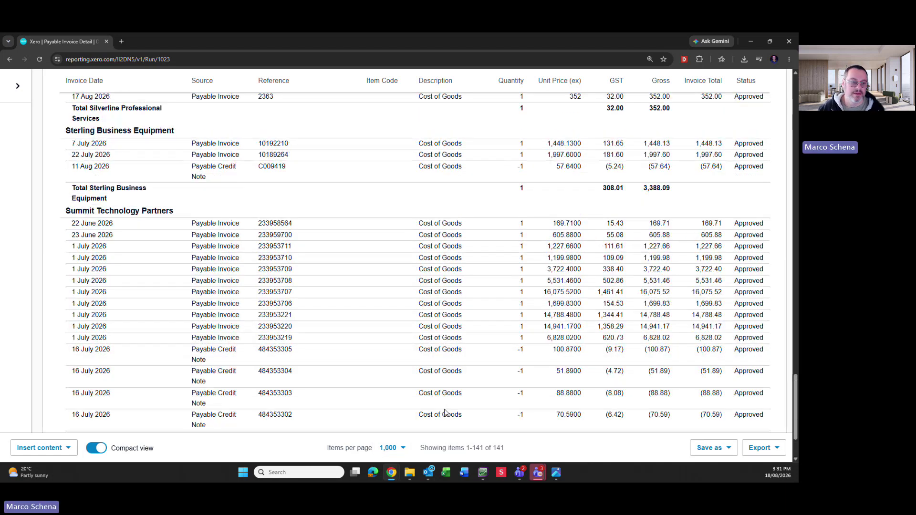
Set the report's date range to This financial year and update the report
click(273, 199)
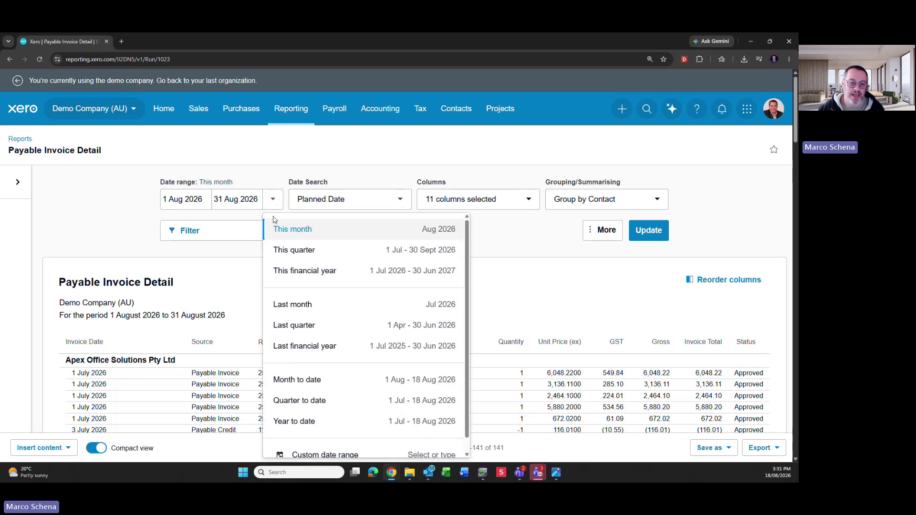
click(338, 279)
click(649, 230)
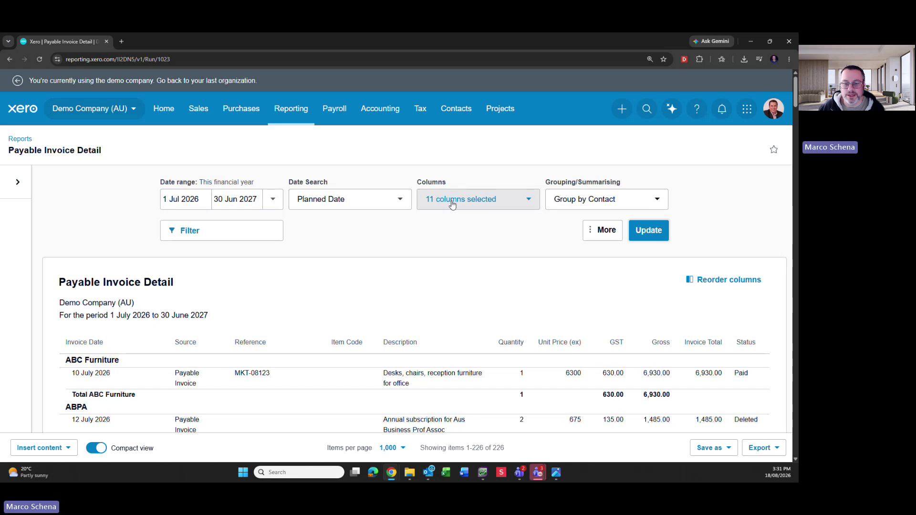
Summarise the report by Planned Date, update it, and review the gross amount for each payment date
click(585, 203)
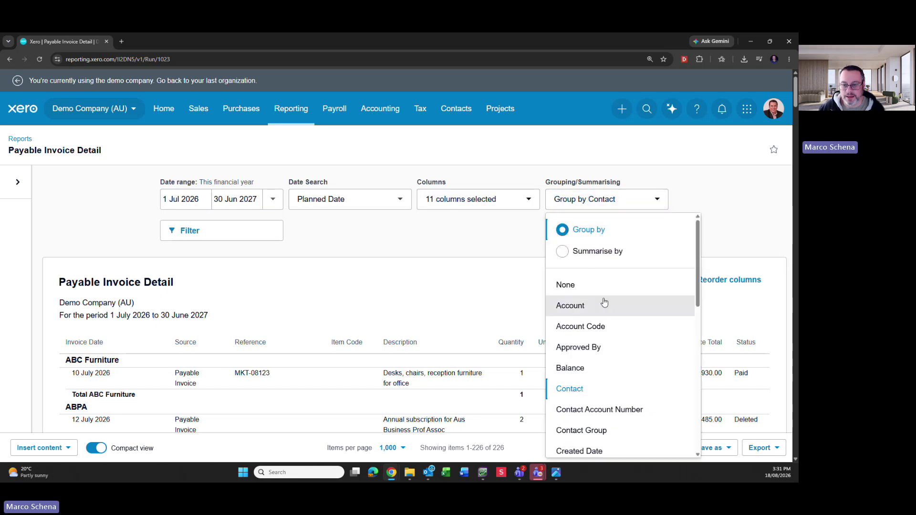
click(619, 253)
scroll(625, 329, down, 6)
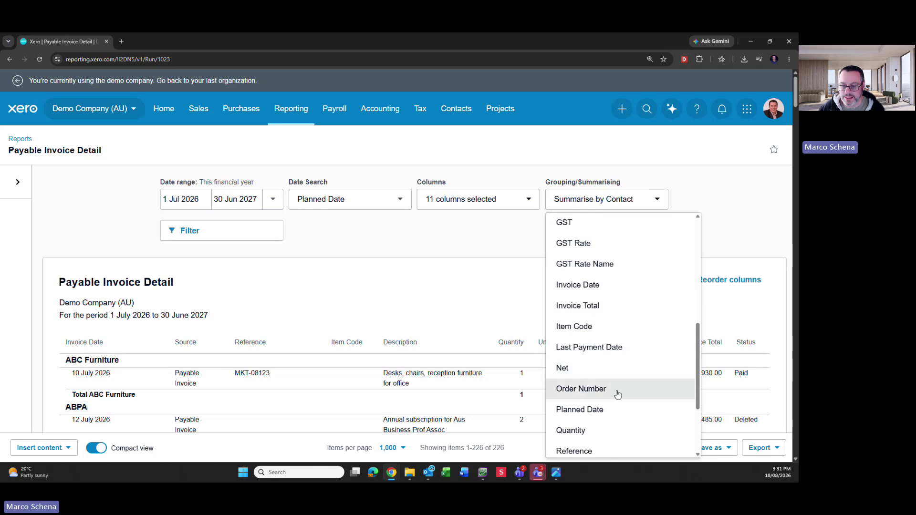
click(602, 410)
click(645, 232)
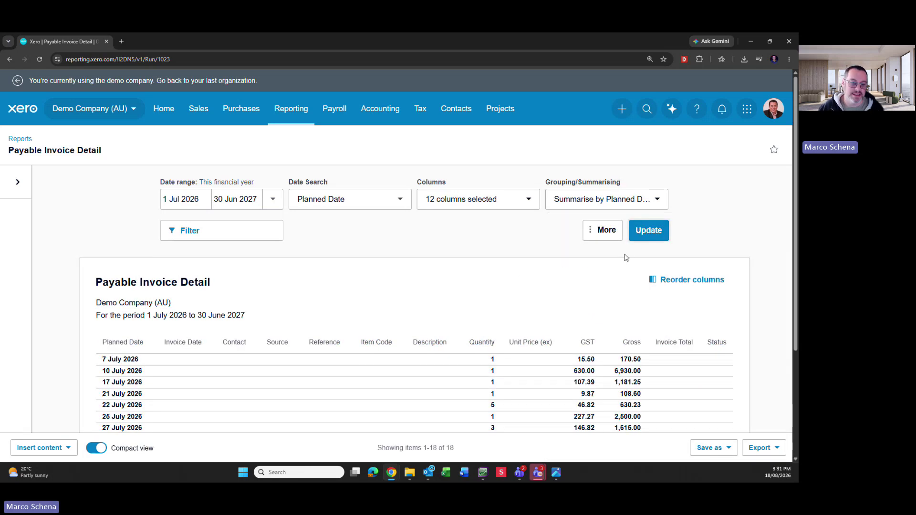
scroll(161, 295, down, 3)
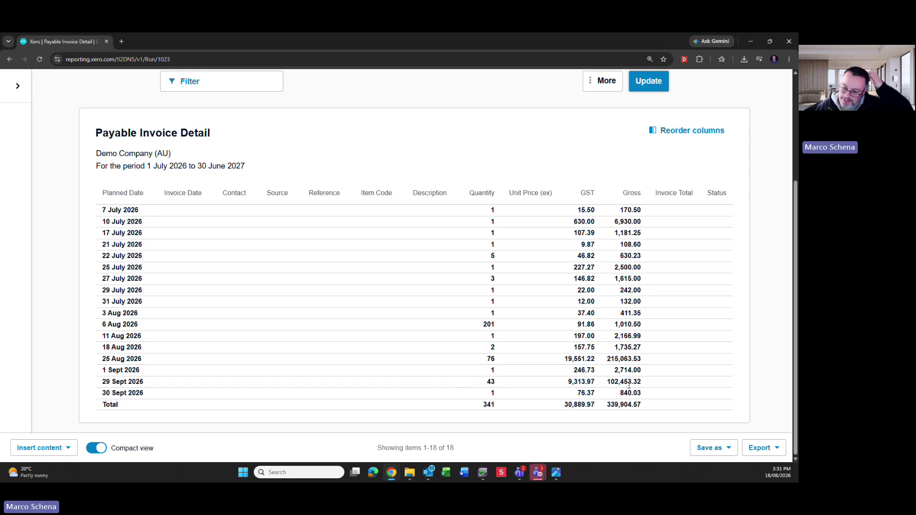
drag(642, 358, 604, 362)
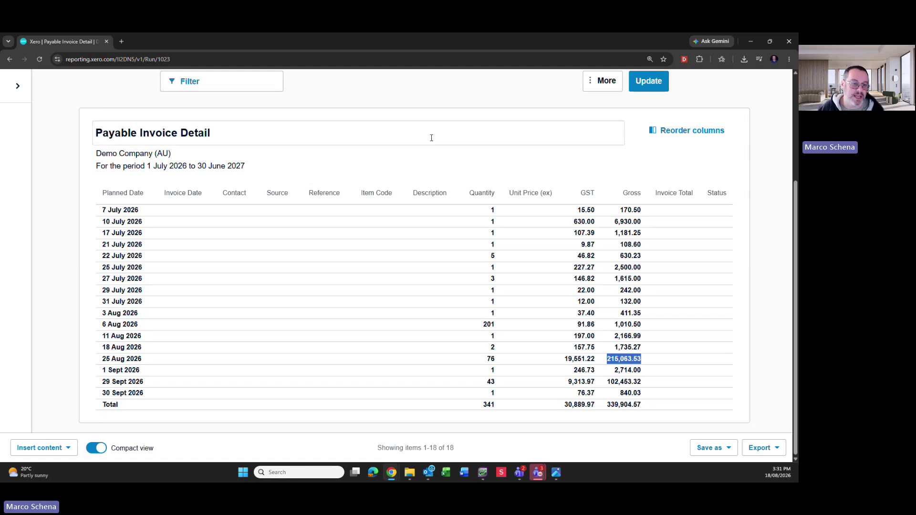
scroll(496, 222, up, 3)
scroll(594, 297, down, 2)
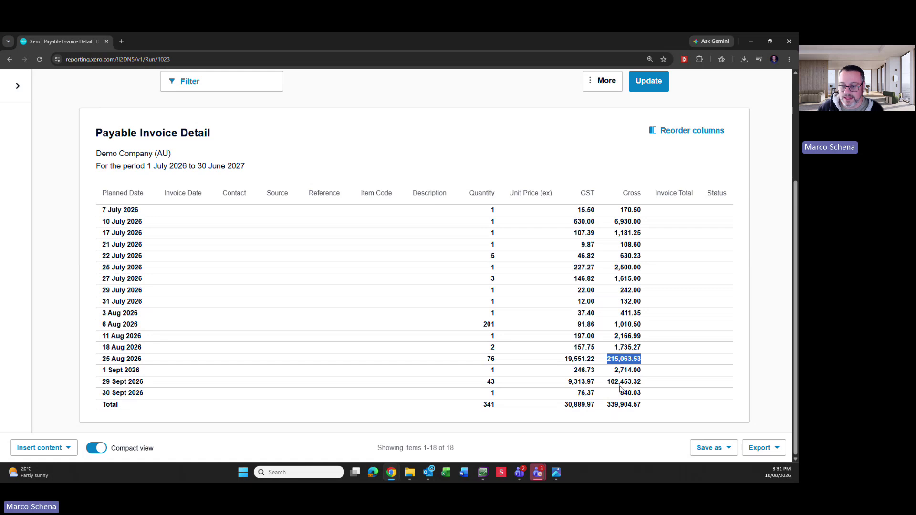
scroll(600, 281, up, 4)
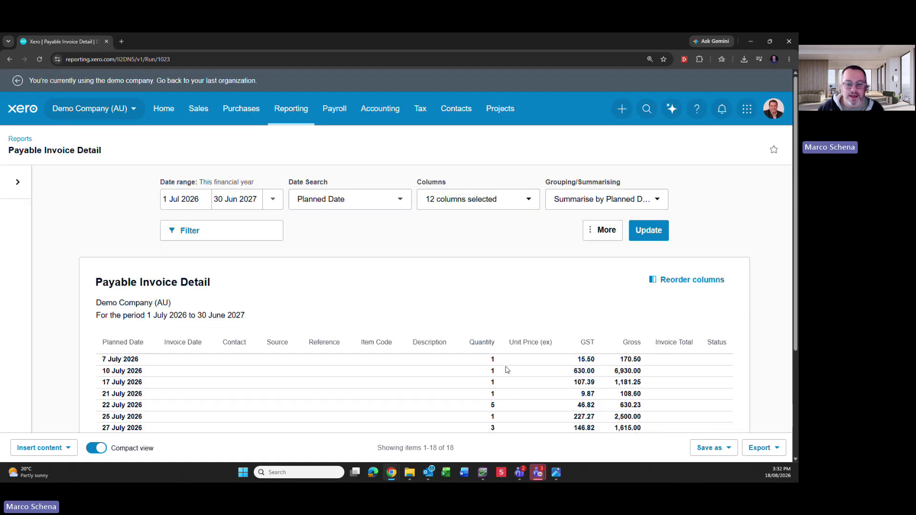